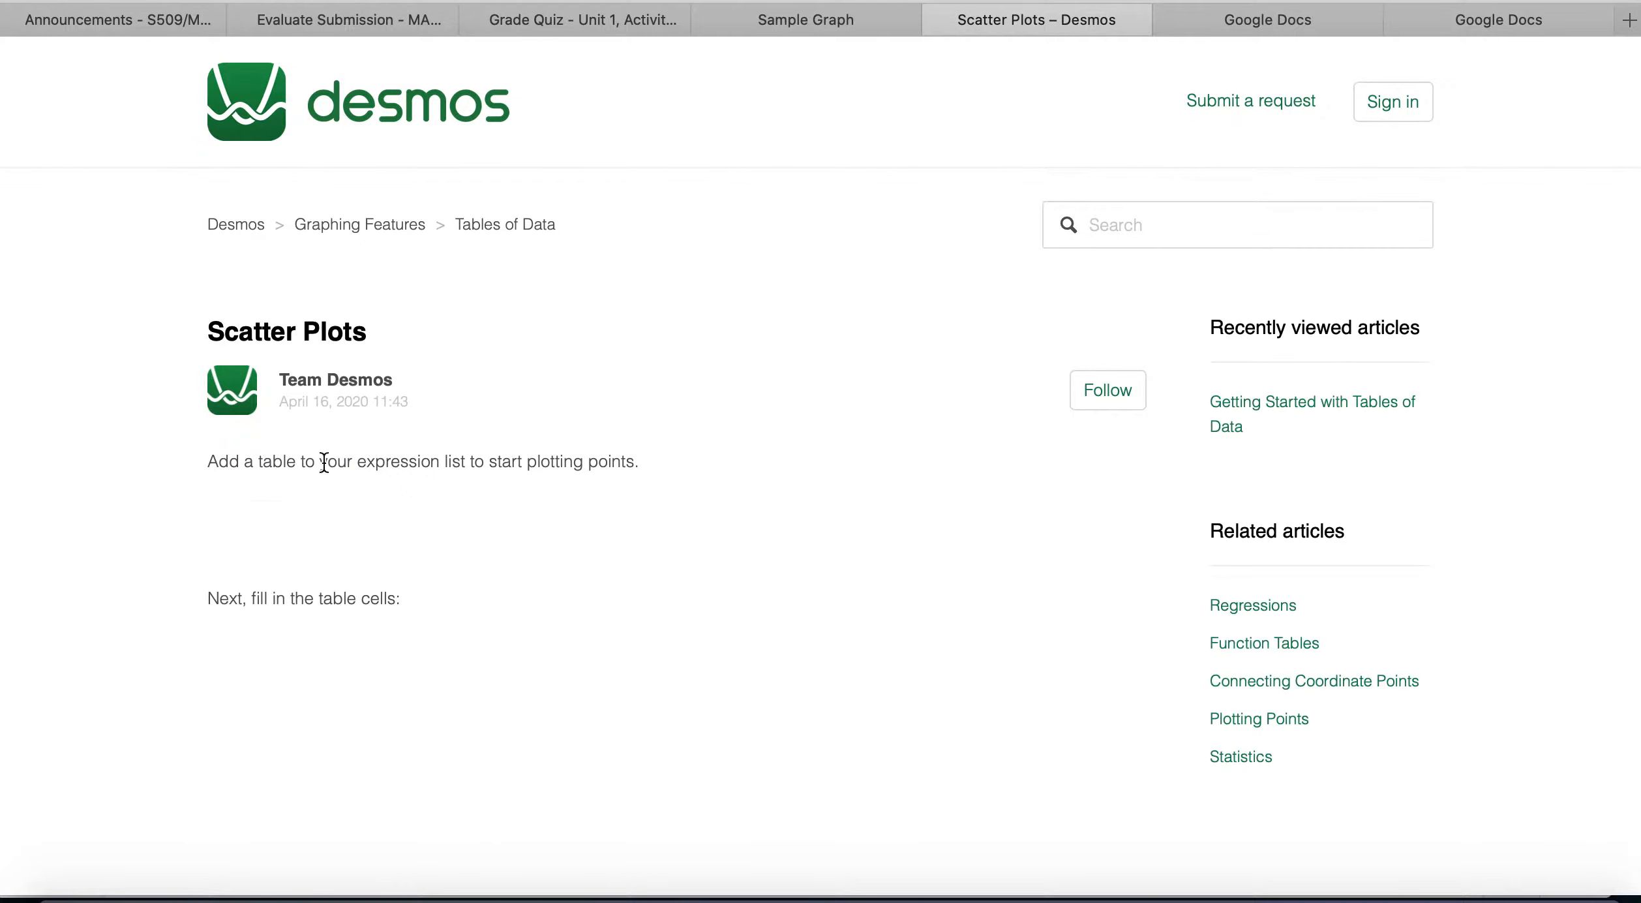
- Examine the Scatter Plots help article for how to add a table, fill in its cells and use several scatter-plot columns
scroll(601, 646, down, 3)
scroll(602, 646, down, 4)
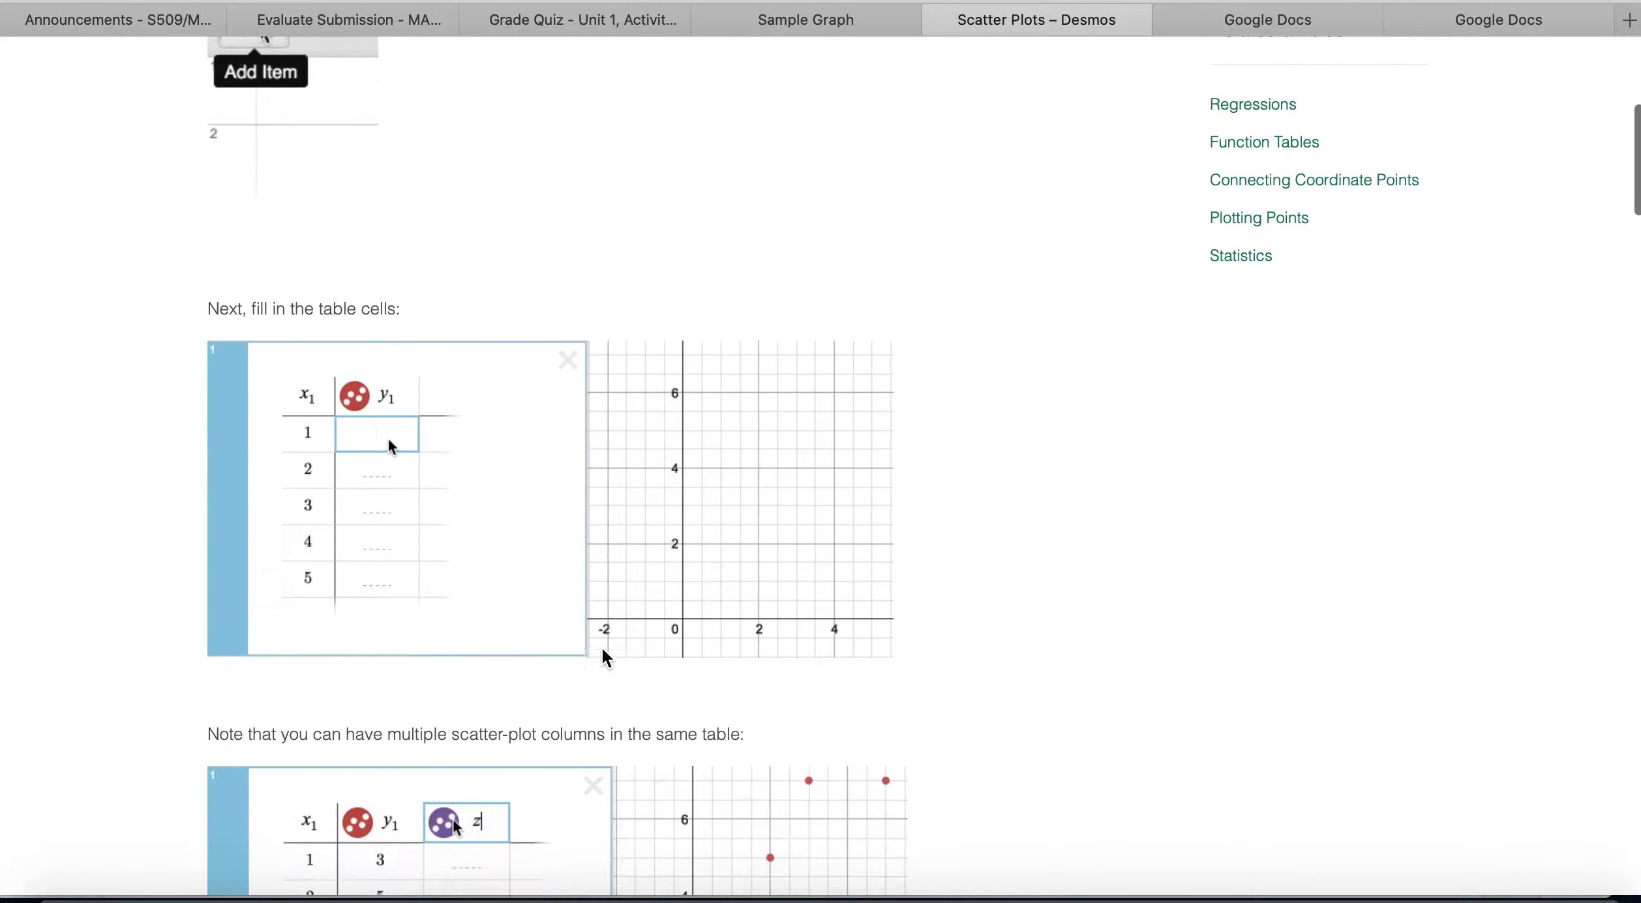
scroll(601, 646, down, 3)
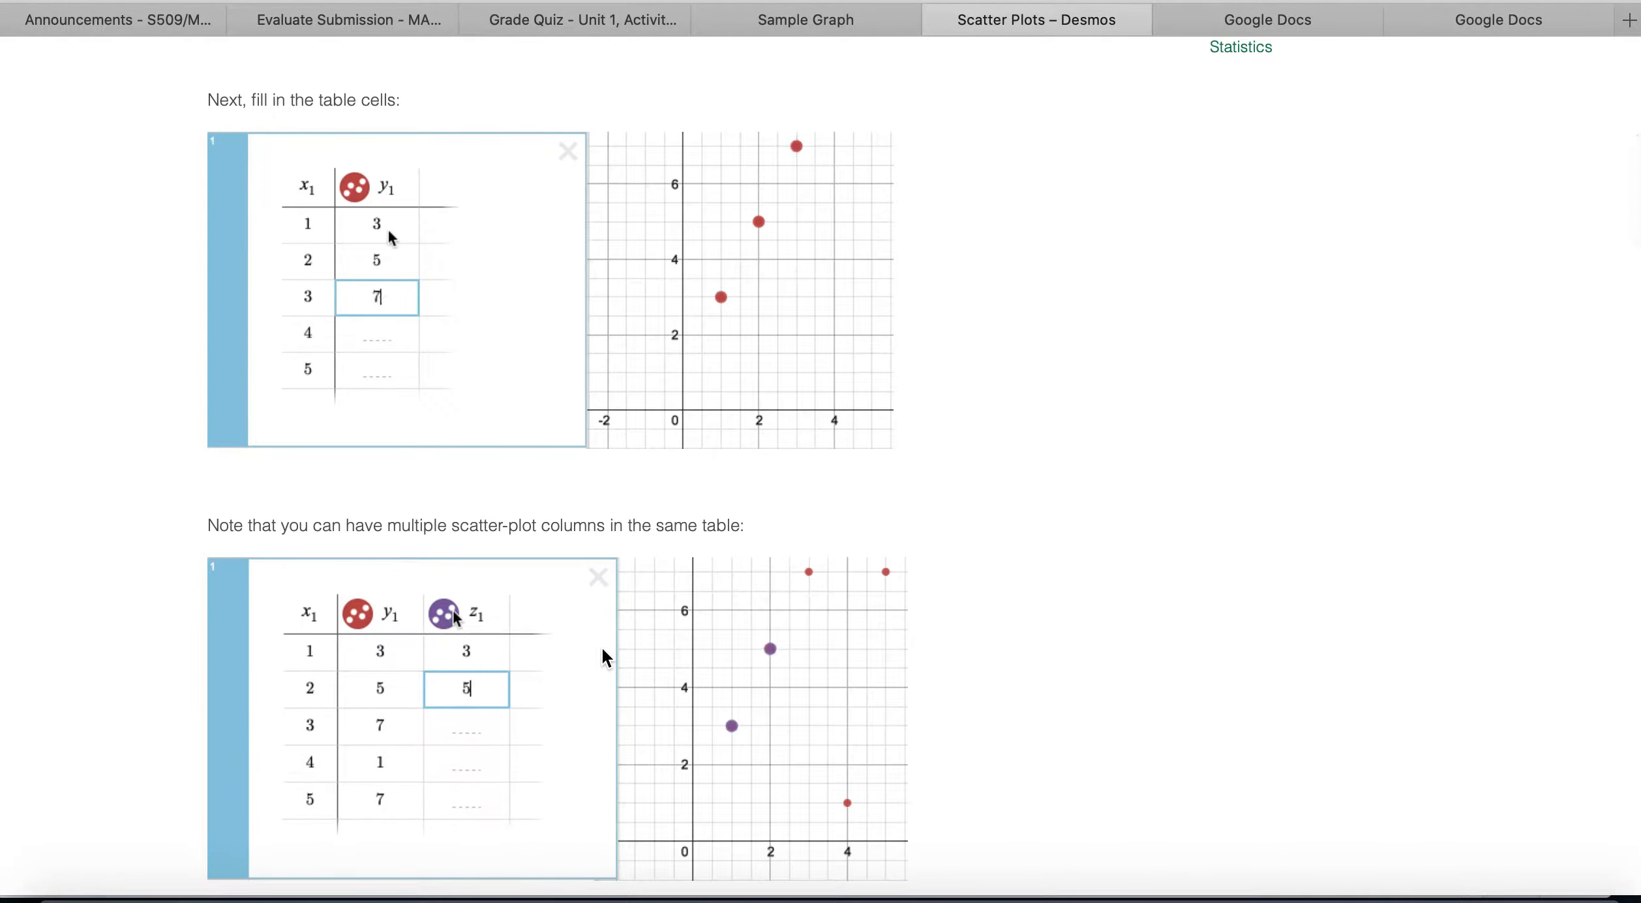
scroll(601, 646, down, 3)
scroll(601, 647, down, 1)
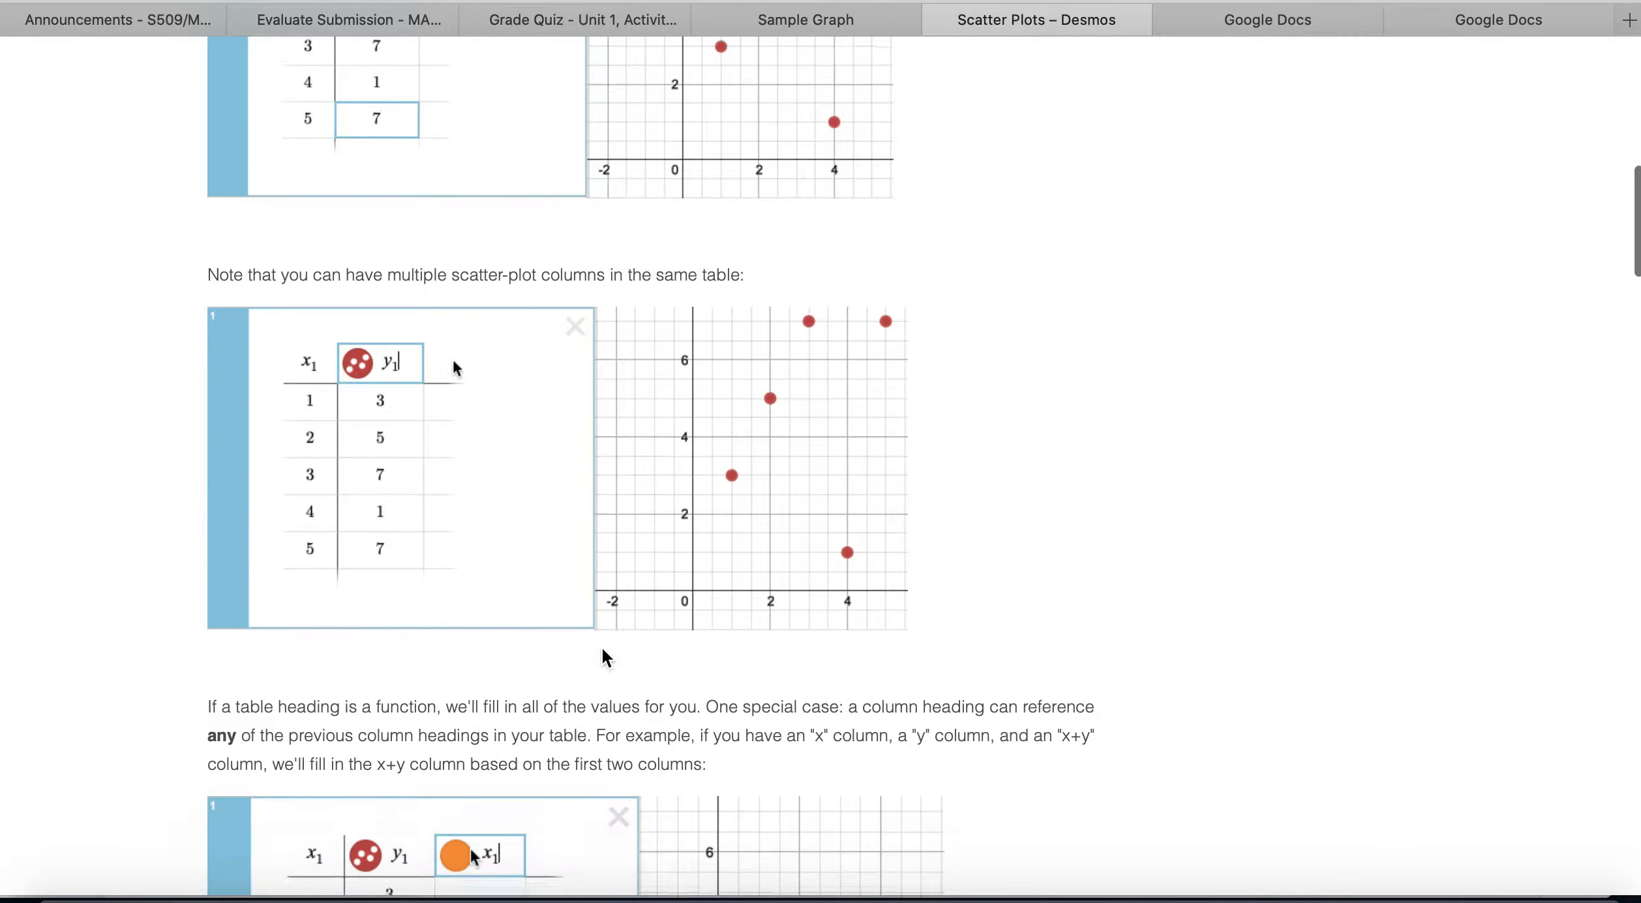
scroll(602, 646, down, 7)
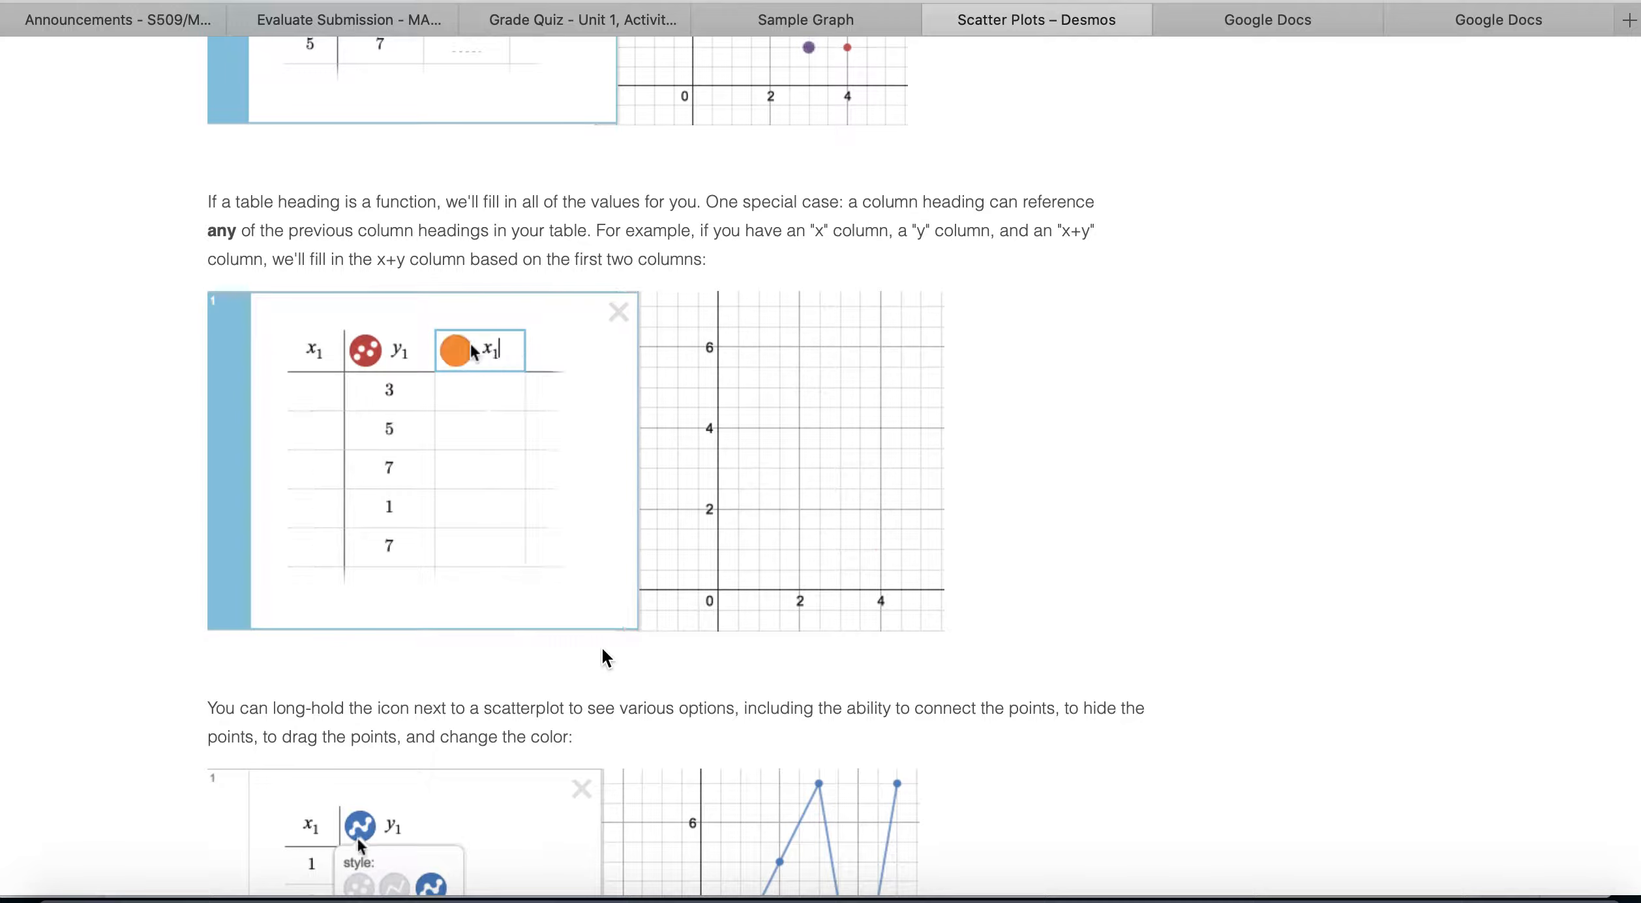
scroll(601, 646, up, 5)
scroll(602, 646, up, 15)
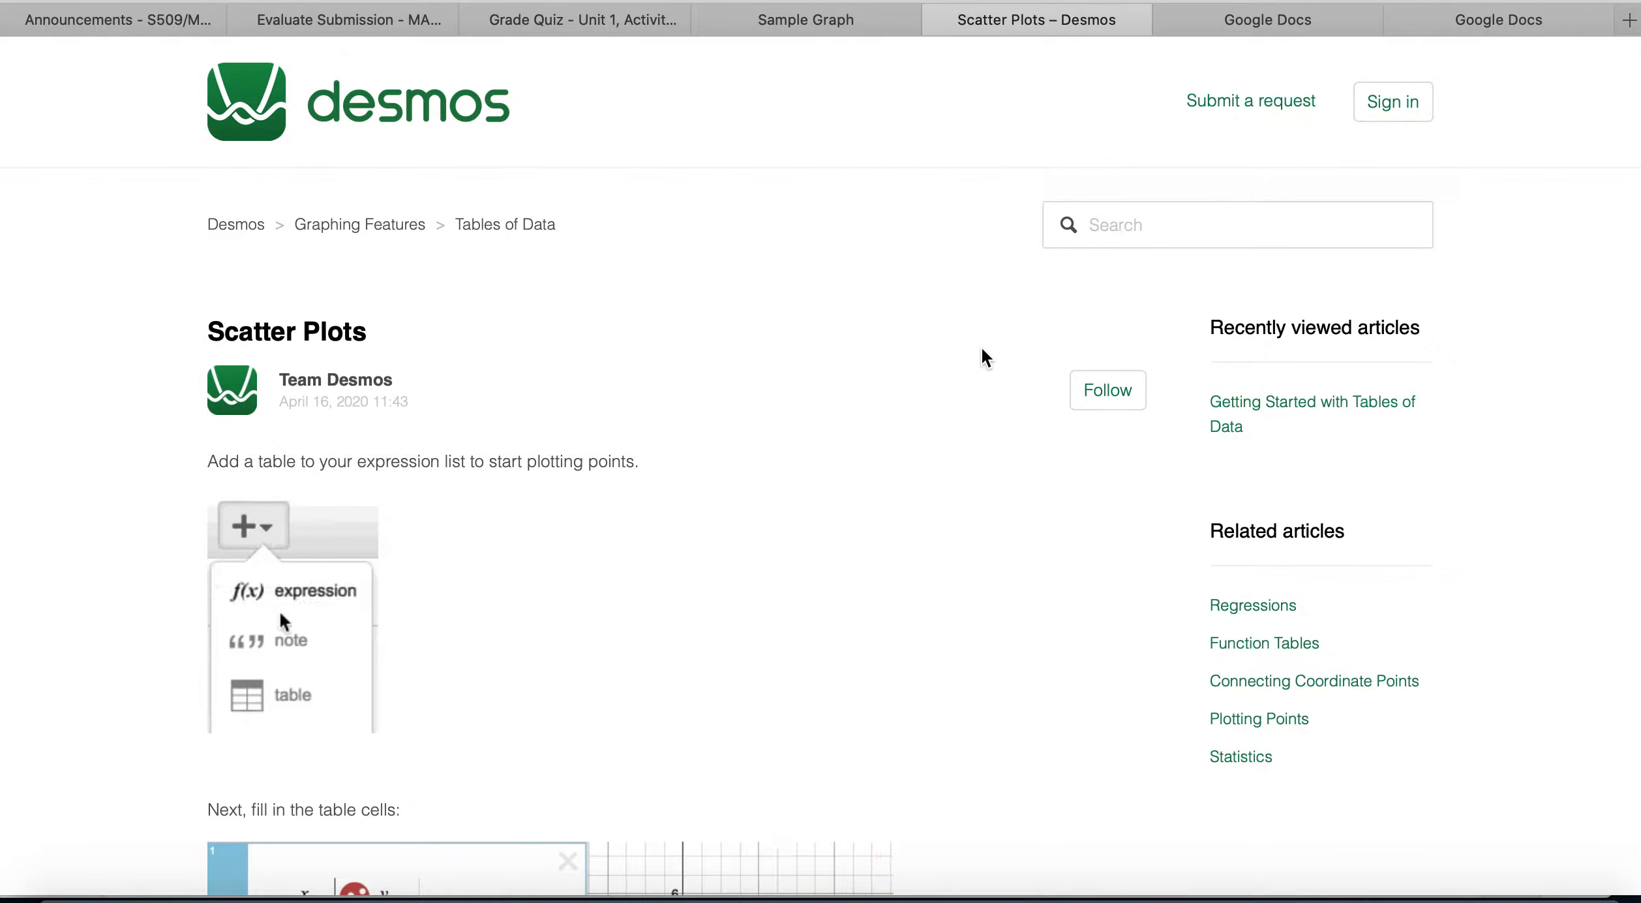
- Create a blank document in Google Docs and title it "Sample Desmos Assignment"
click(824, 19)
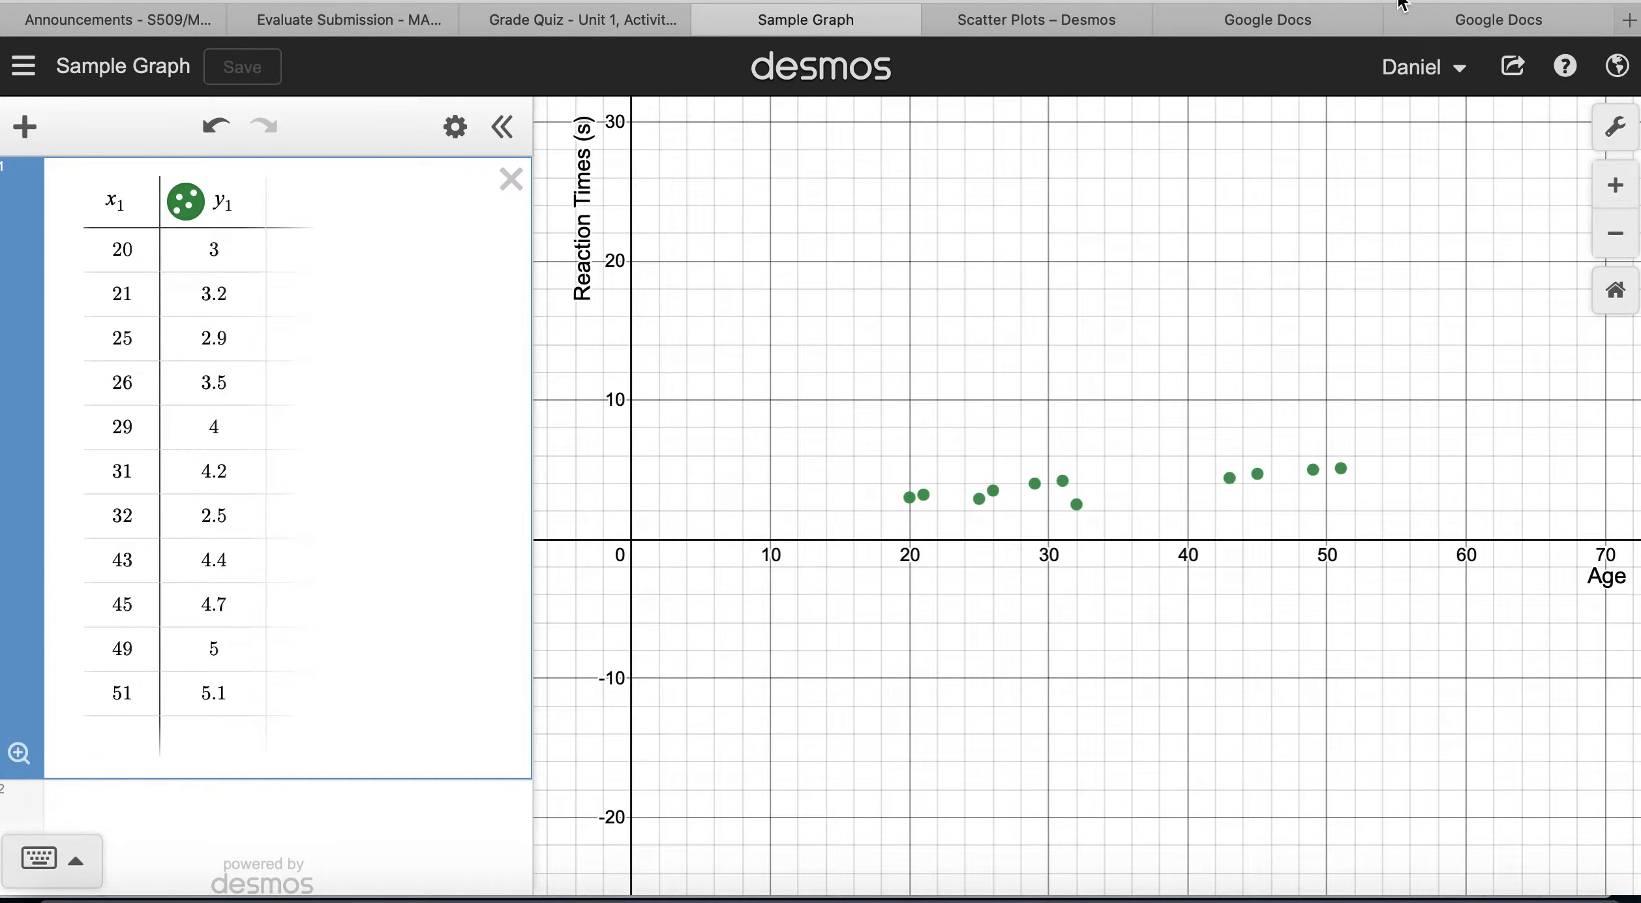
click(1484, 25)
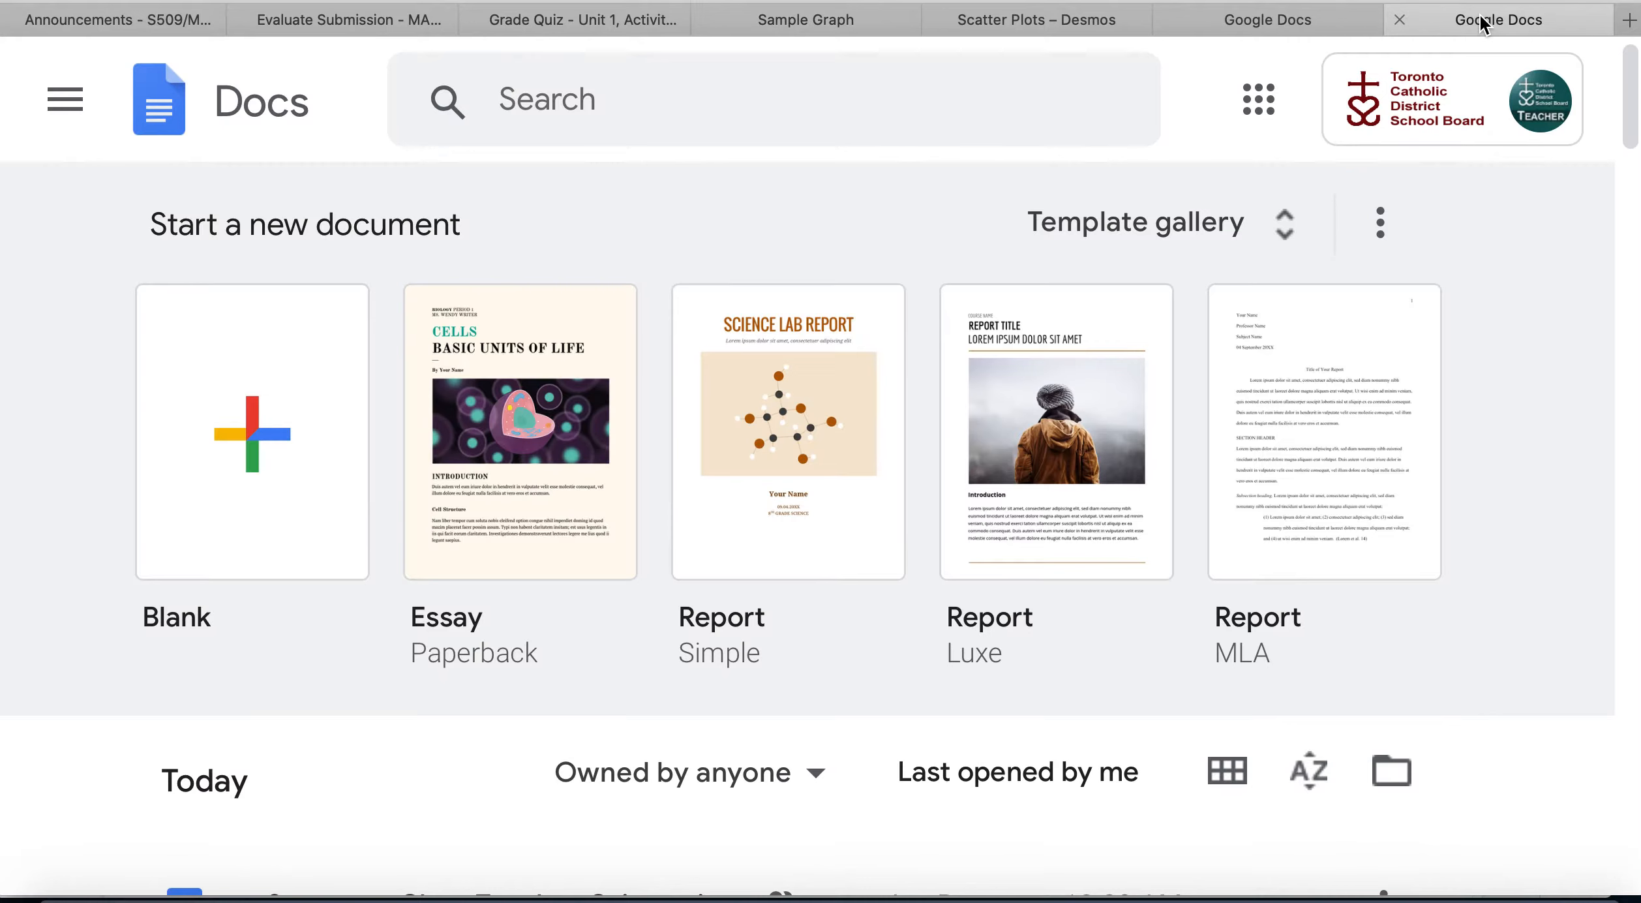
click(264, 450)
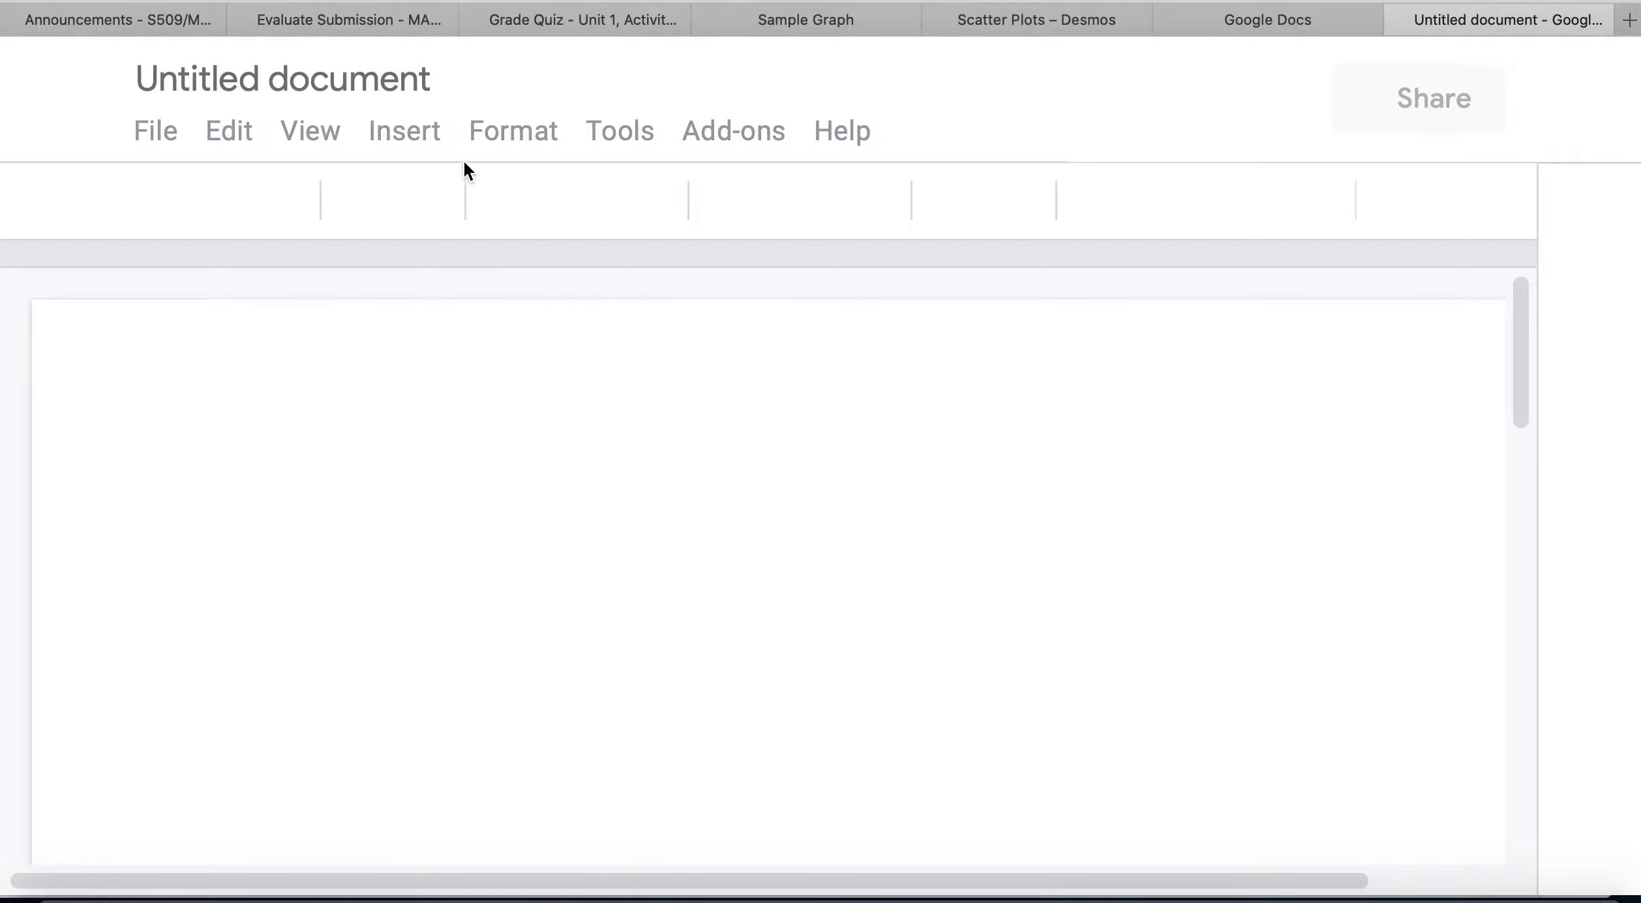
click(391, 74)
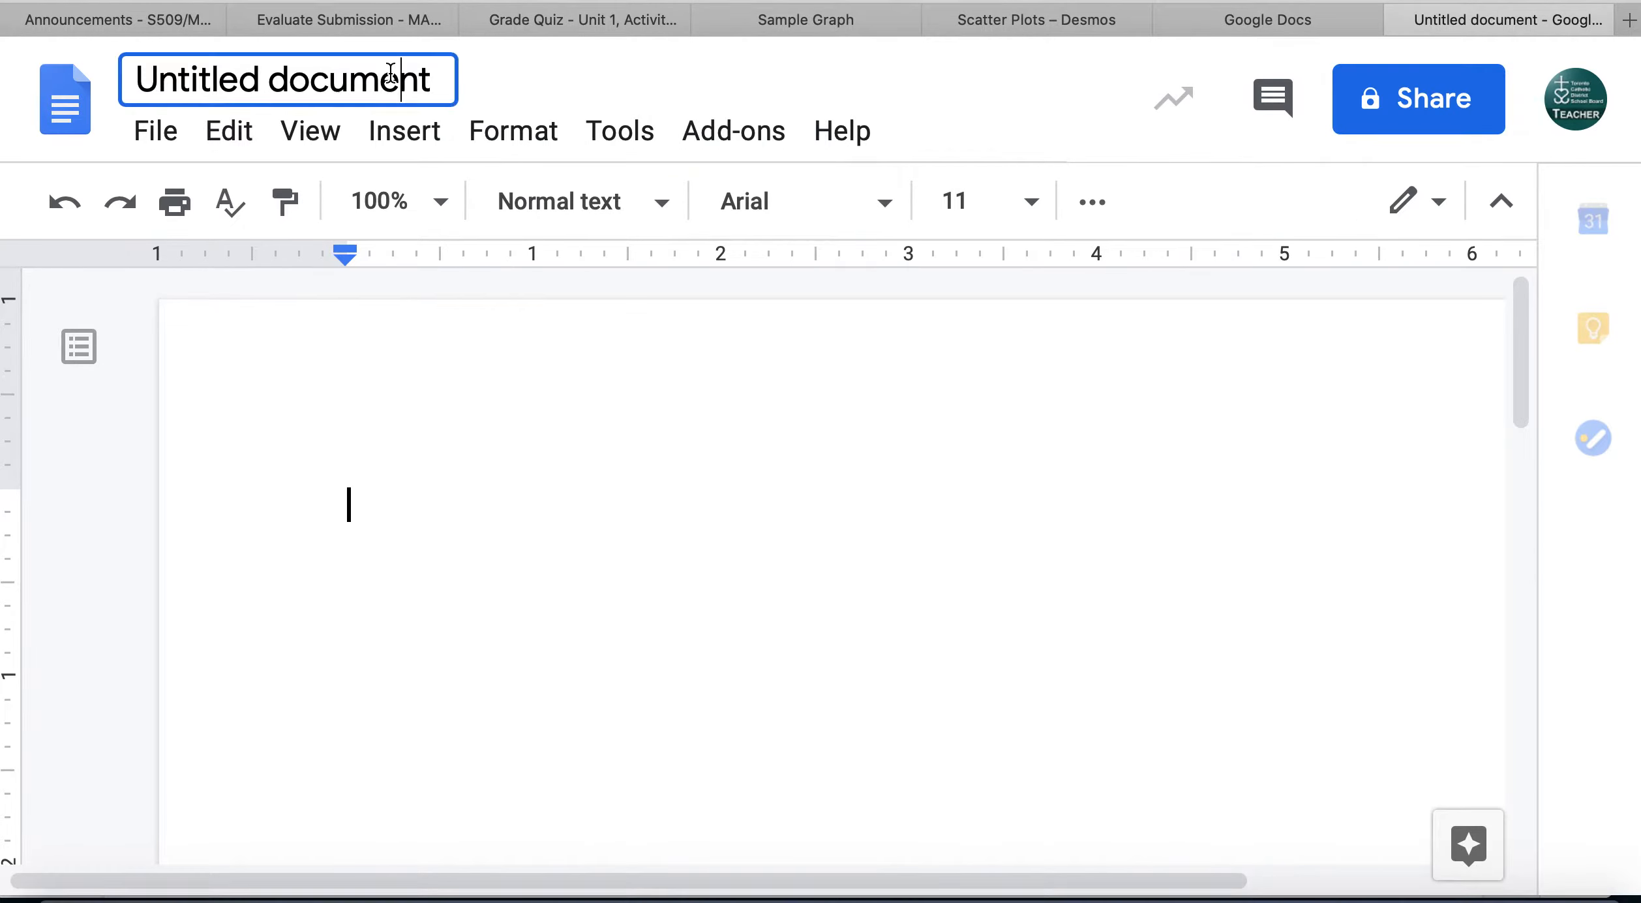
text(Sample Desmos Assignment)
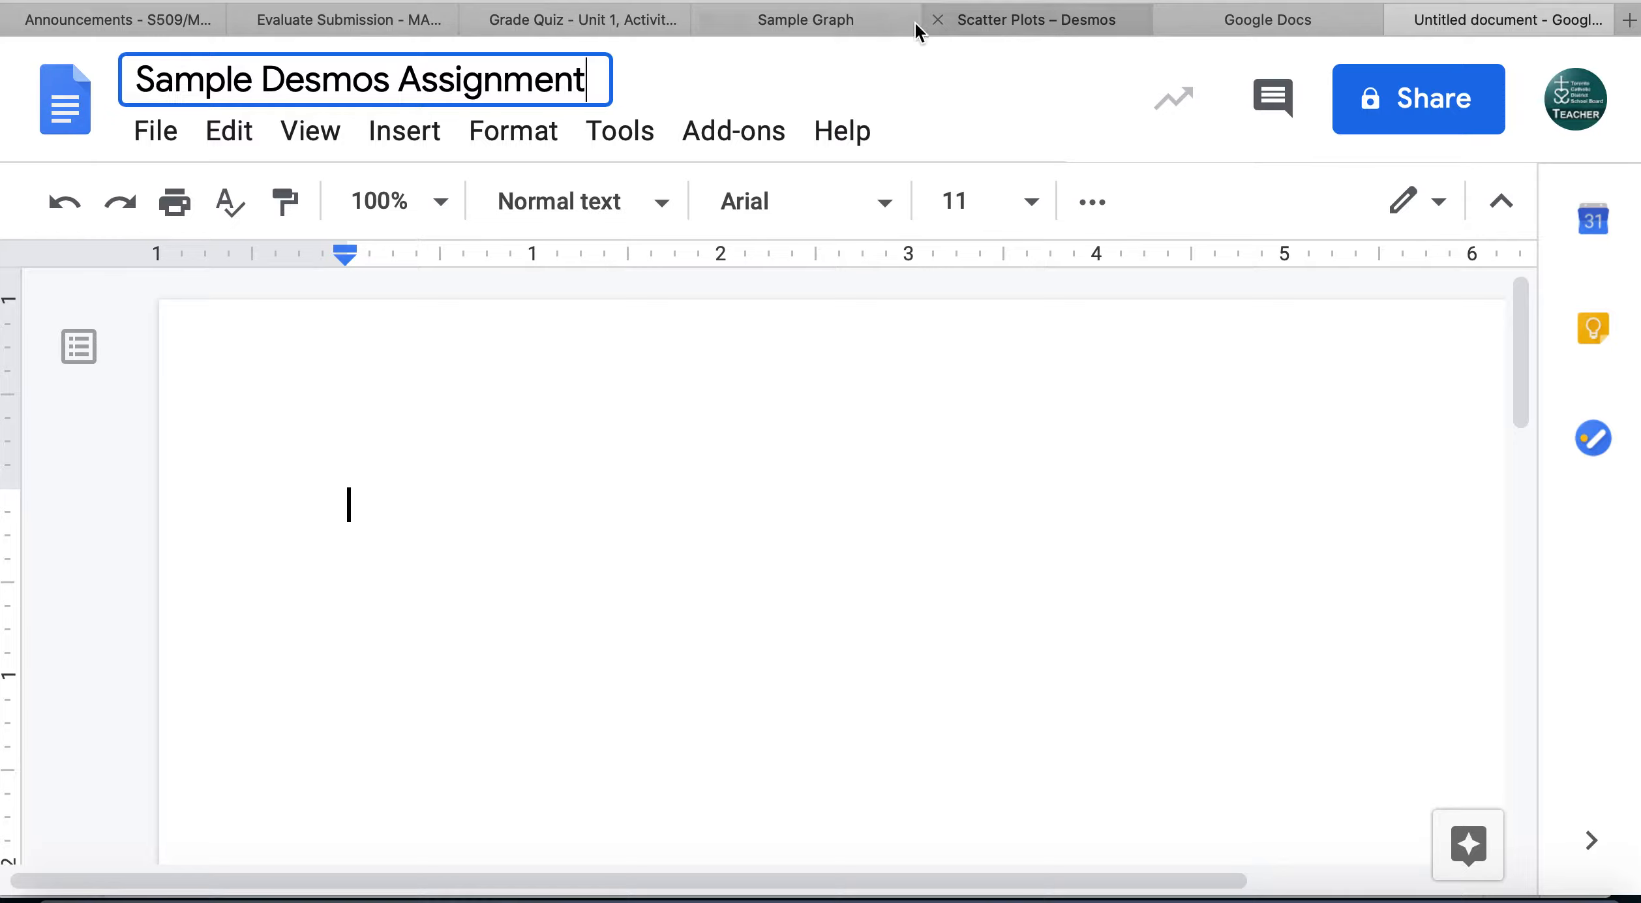
- Reframe the Sample Graph in Desmos to fit the origin and all data points, about -8 to 72 horizontally and -17 to 40 vertically
click(799, 20)
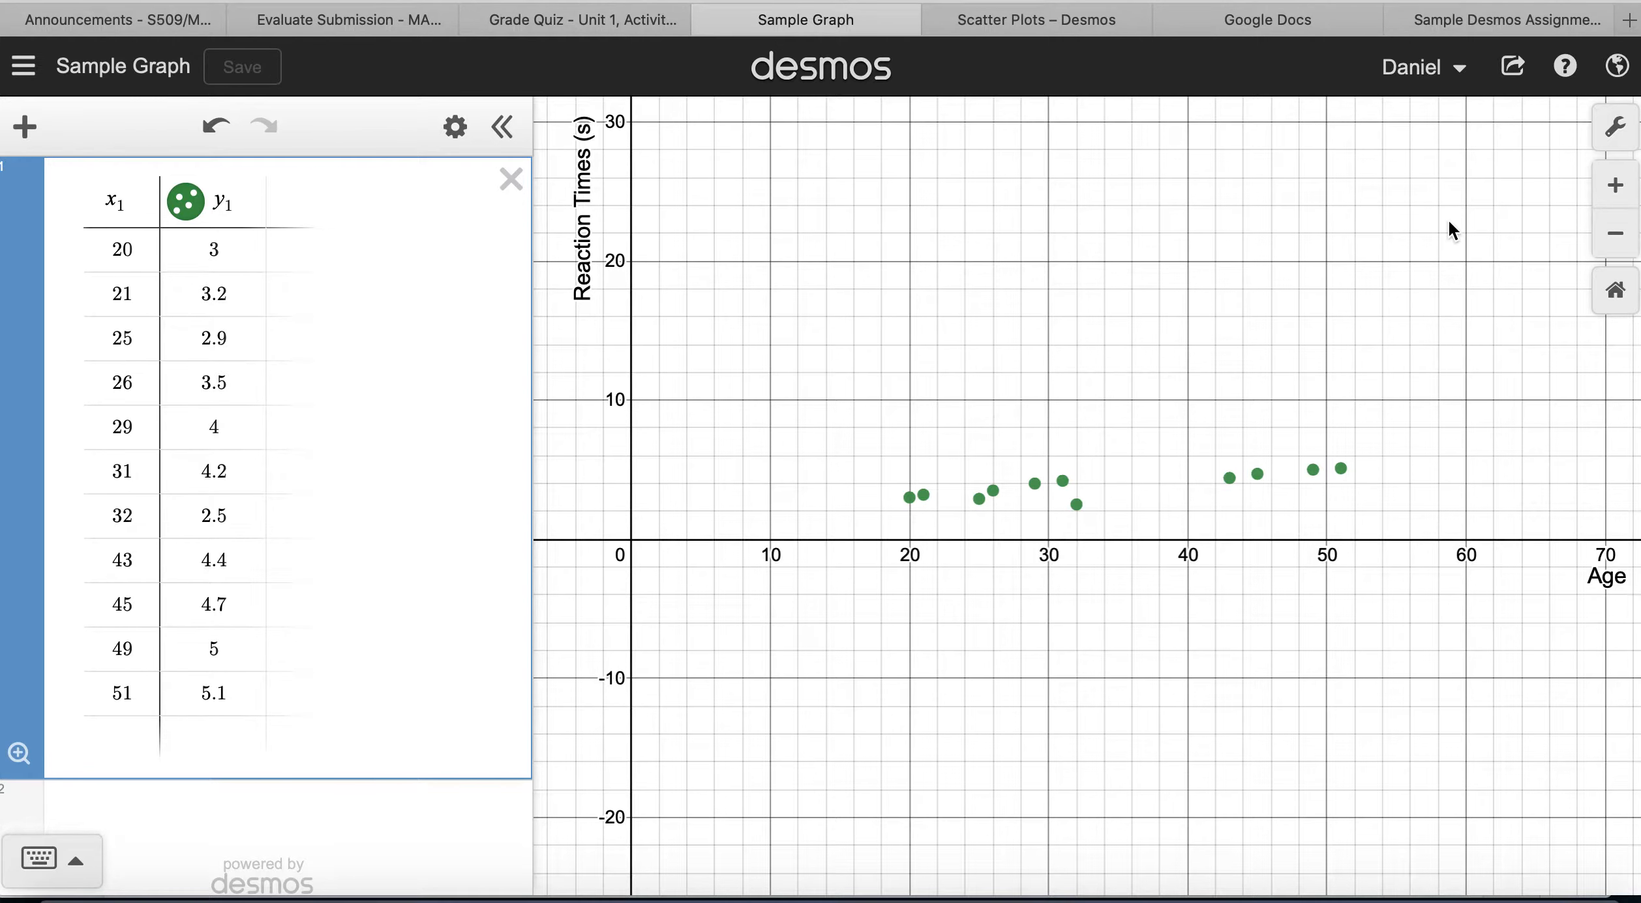
click(1616, 187)
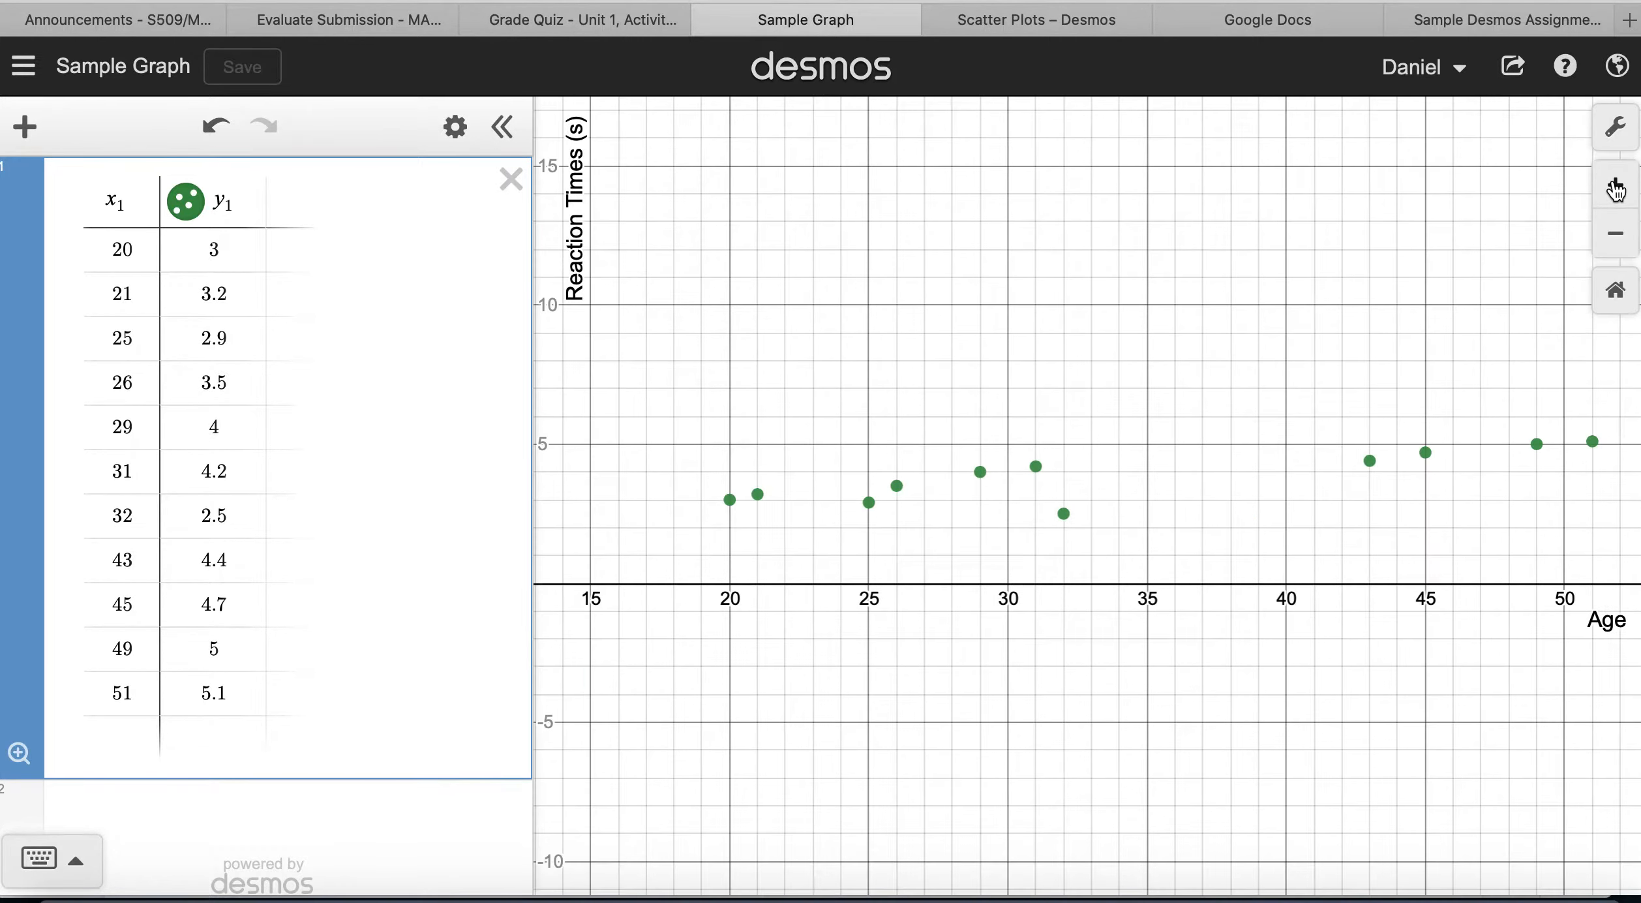
click(1615, 187)
drag(975, 346, 1378, 331)
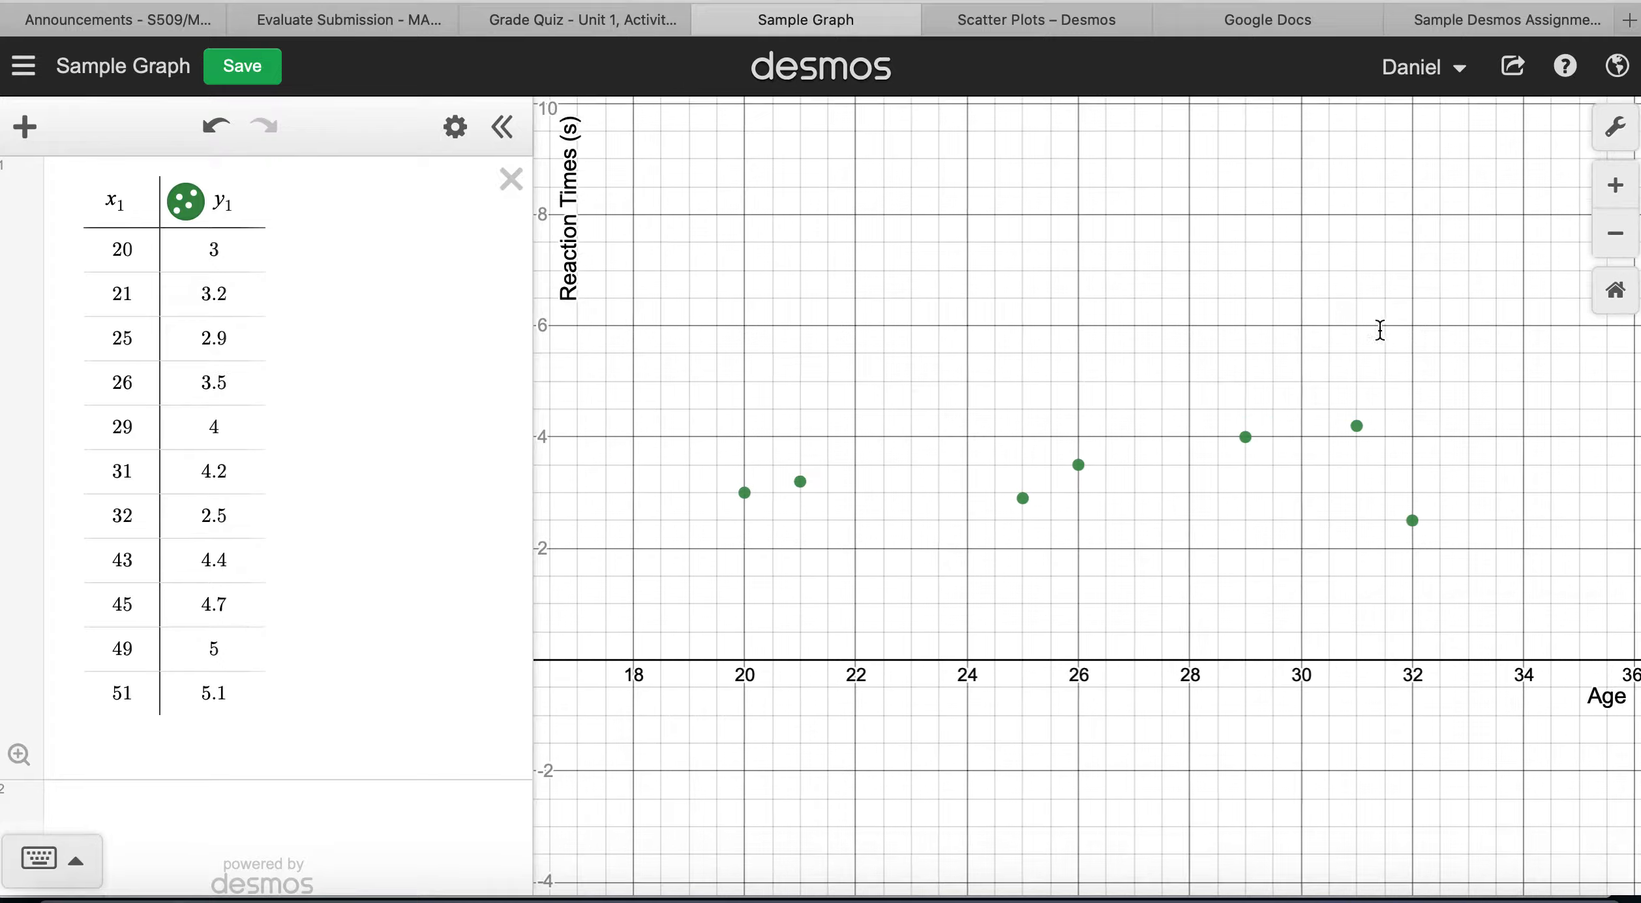
drag(952, 458, 1339, 454)
drag(898, 560, 1258, 563)
drag(907, 606, 1270, 525)
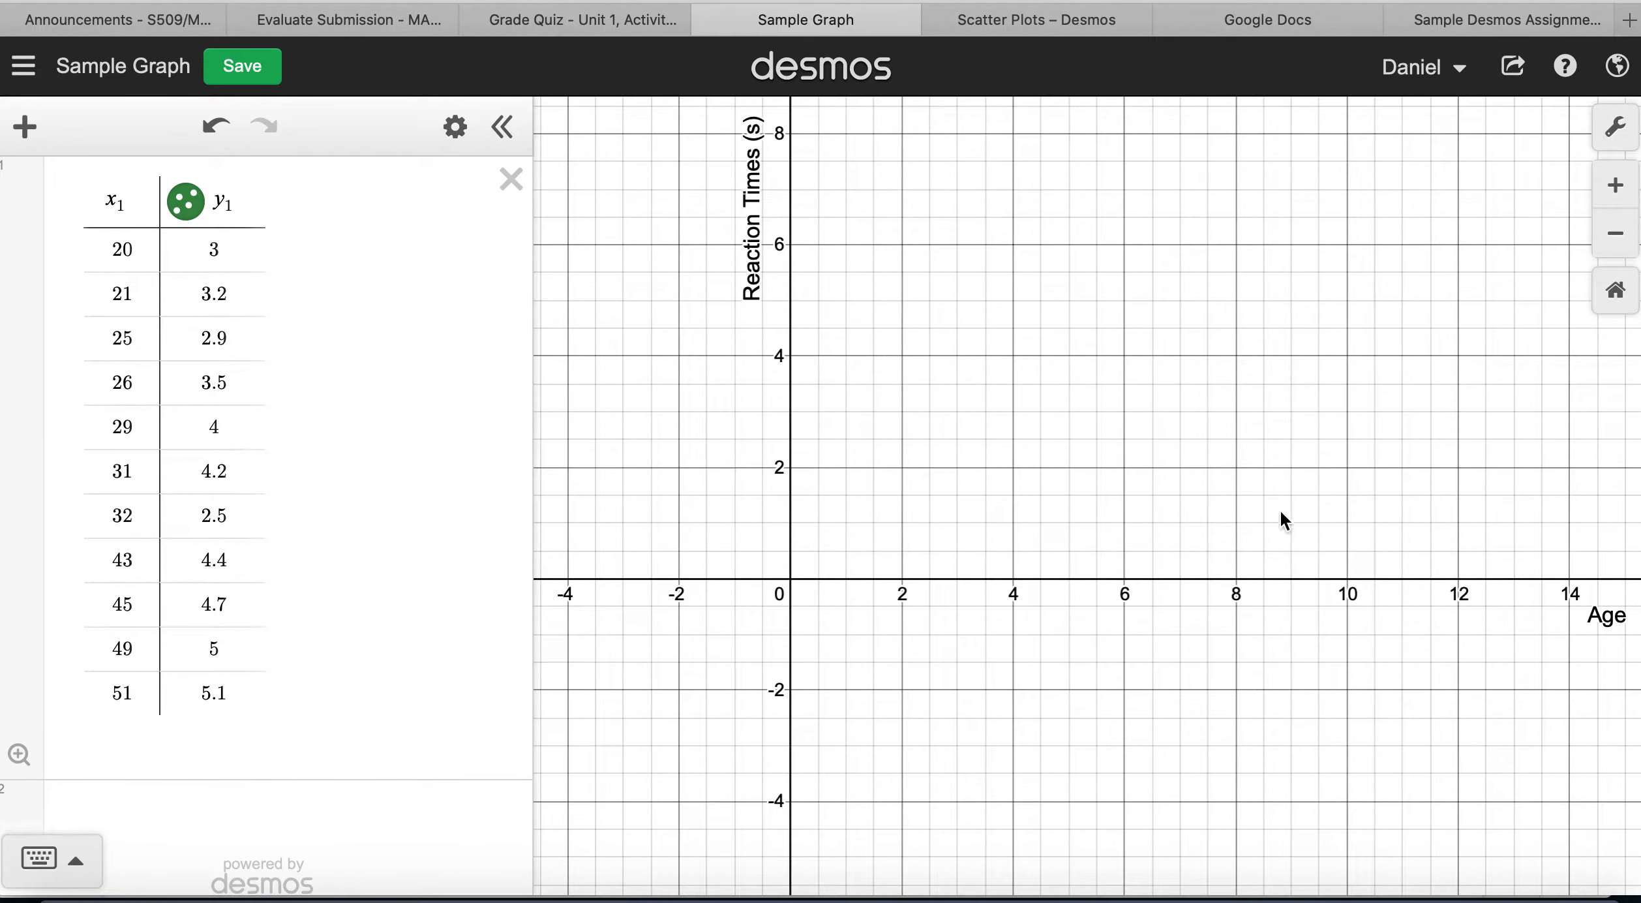
click(1615, 236)
click(1615, 238)
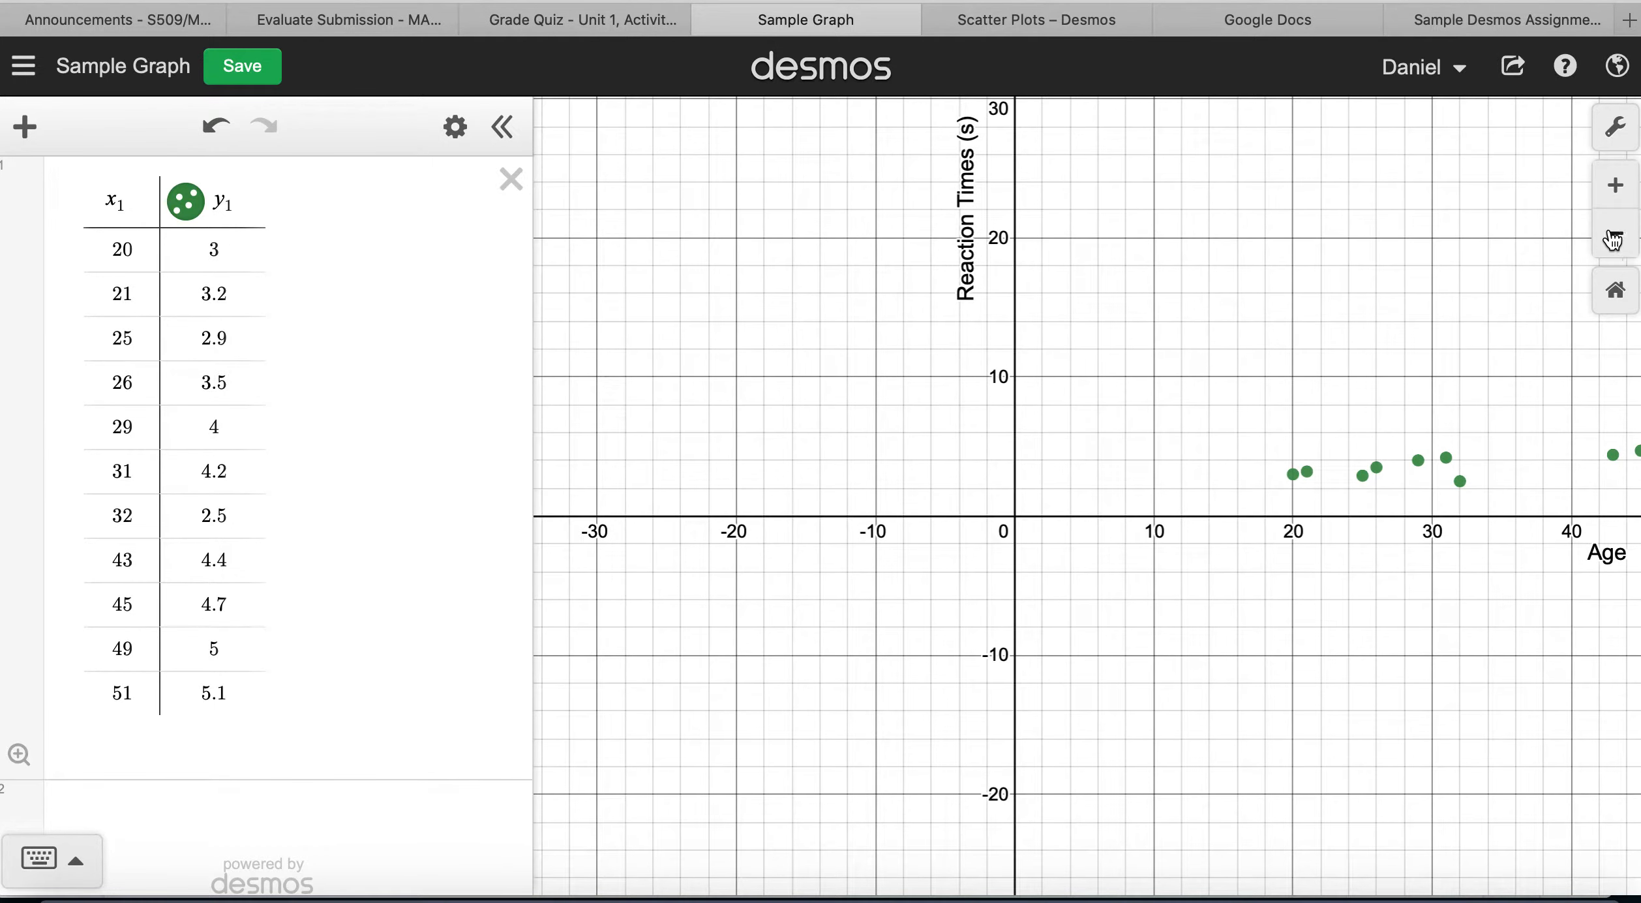
drag(1422, 328, 1048, 386)
drag(1323, 319, 1328, 388)
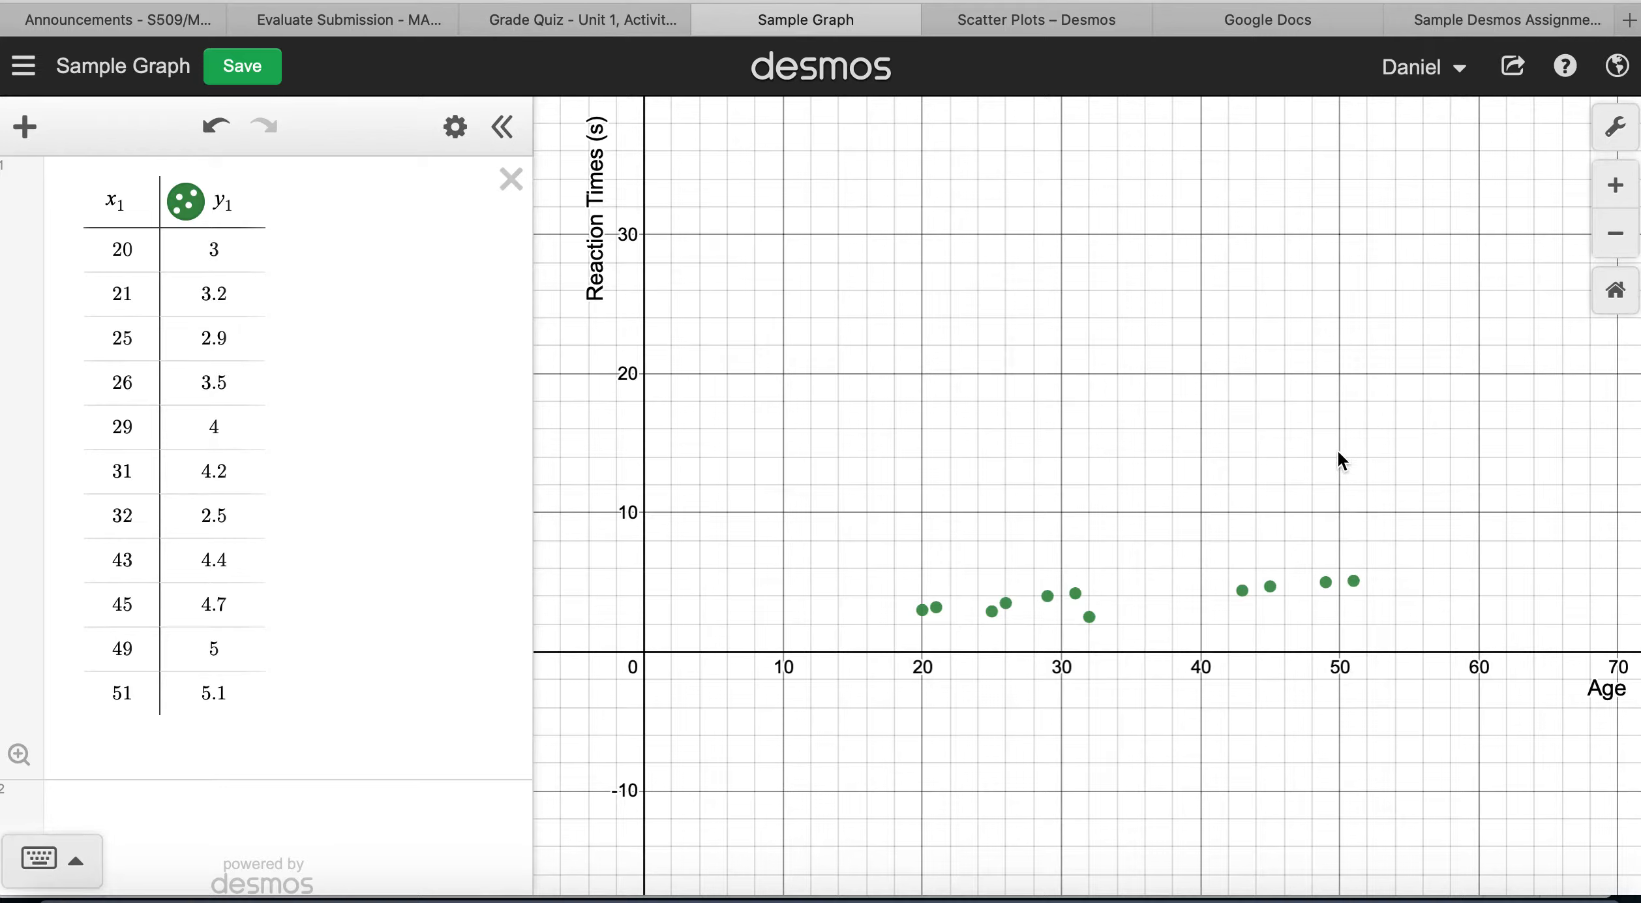
- Review the X-Axis and Y-Axis labels in the graph settings
click(1617, 128)
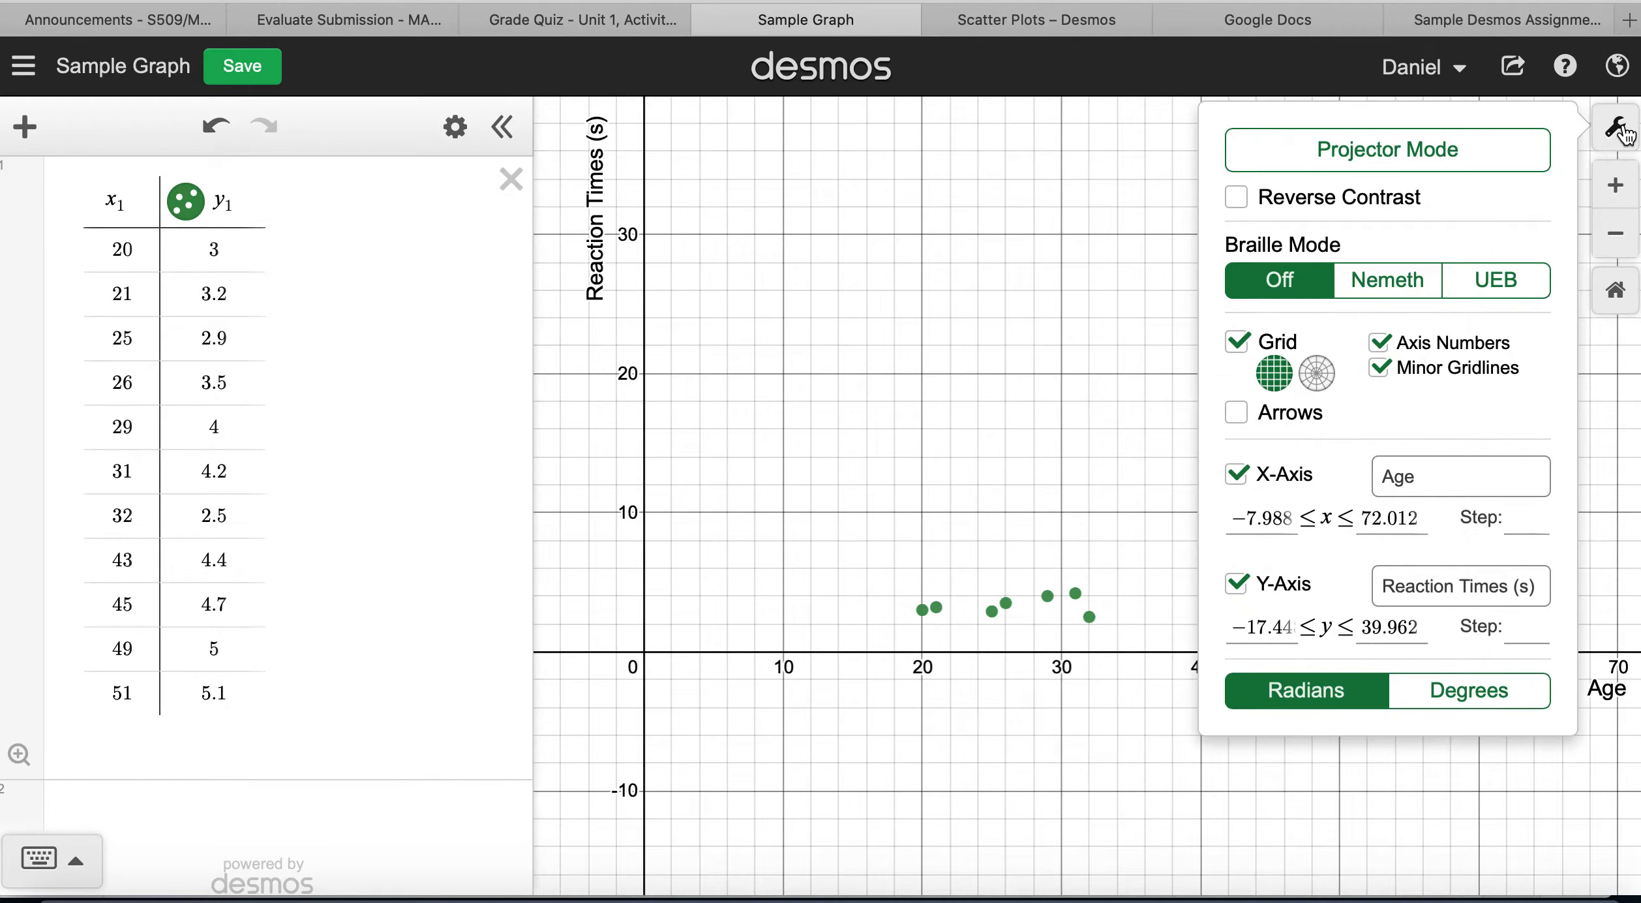
click(1430, 484)
drag(1430, 484, 1366, 474)
drag(1384, 586, 1556, 583)
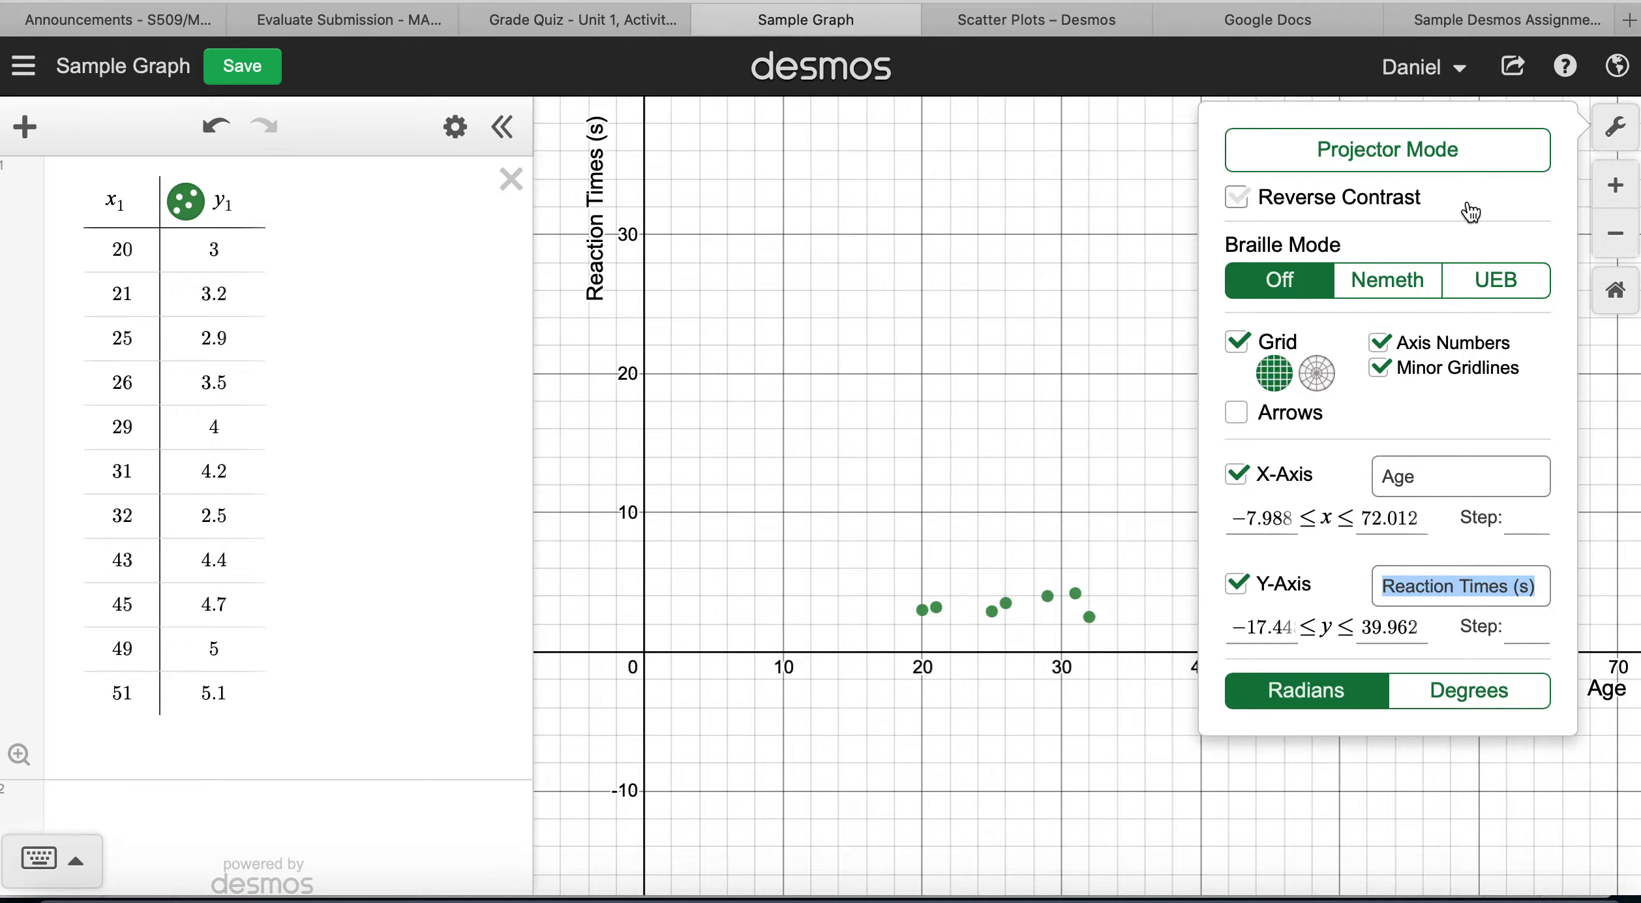
click(1616, 128)
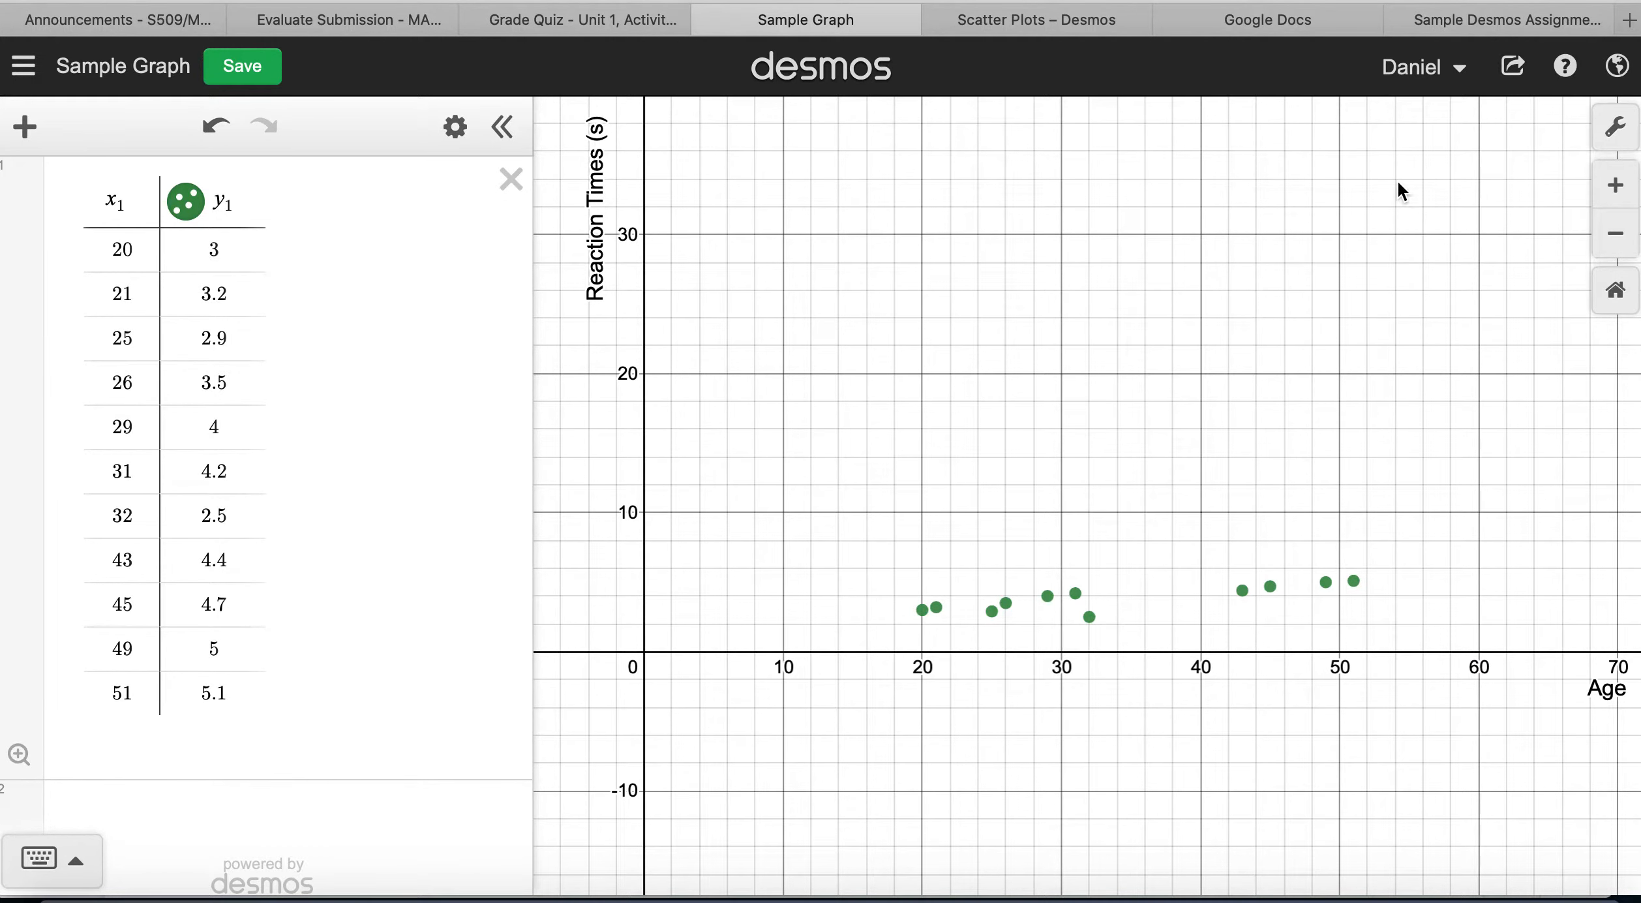
- Copy the graph's share link and paste it into the body of the Sample Desmos Assignment document in Google Docs
click(1513, 72)
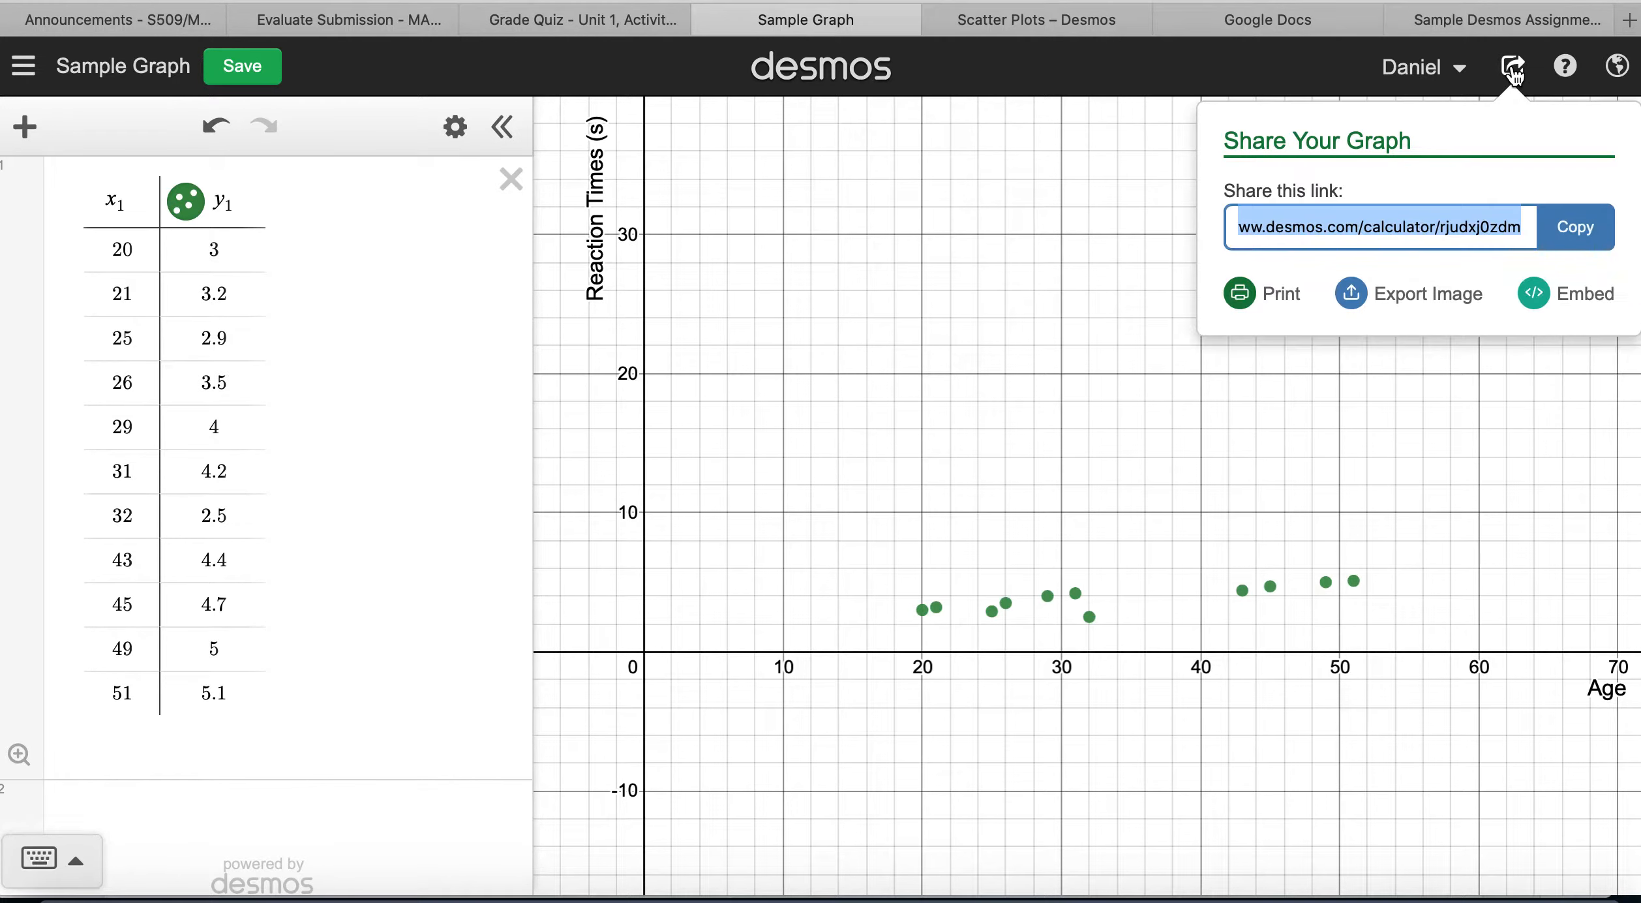
click(1576, 230)
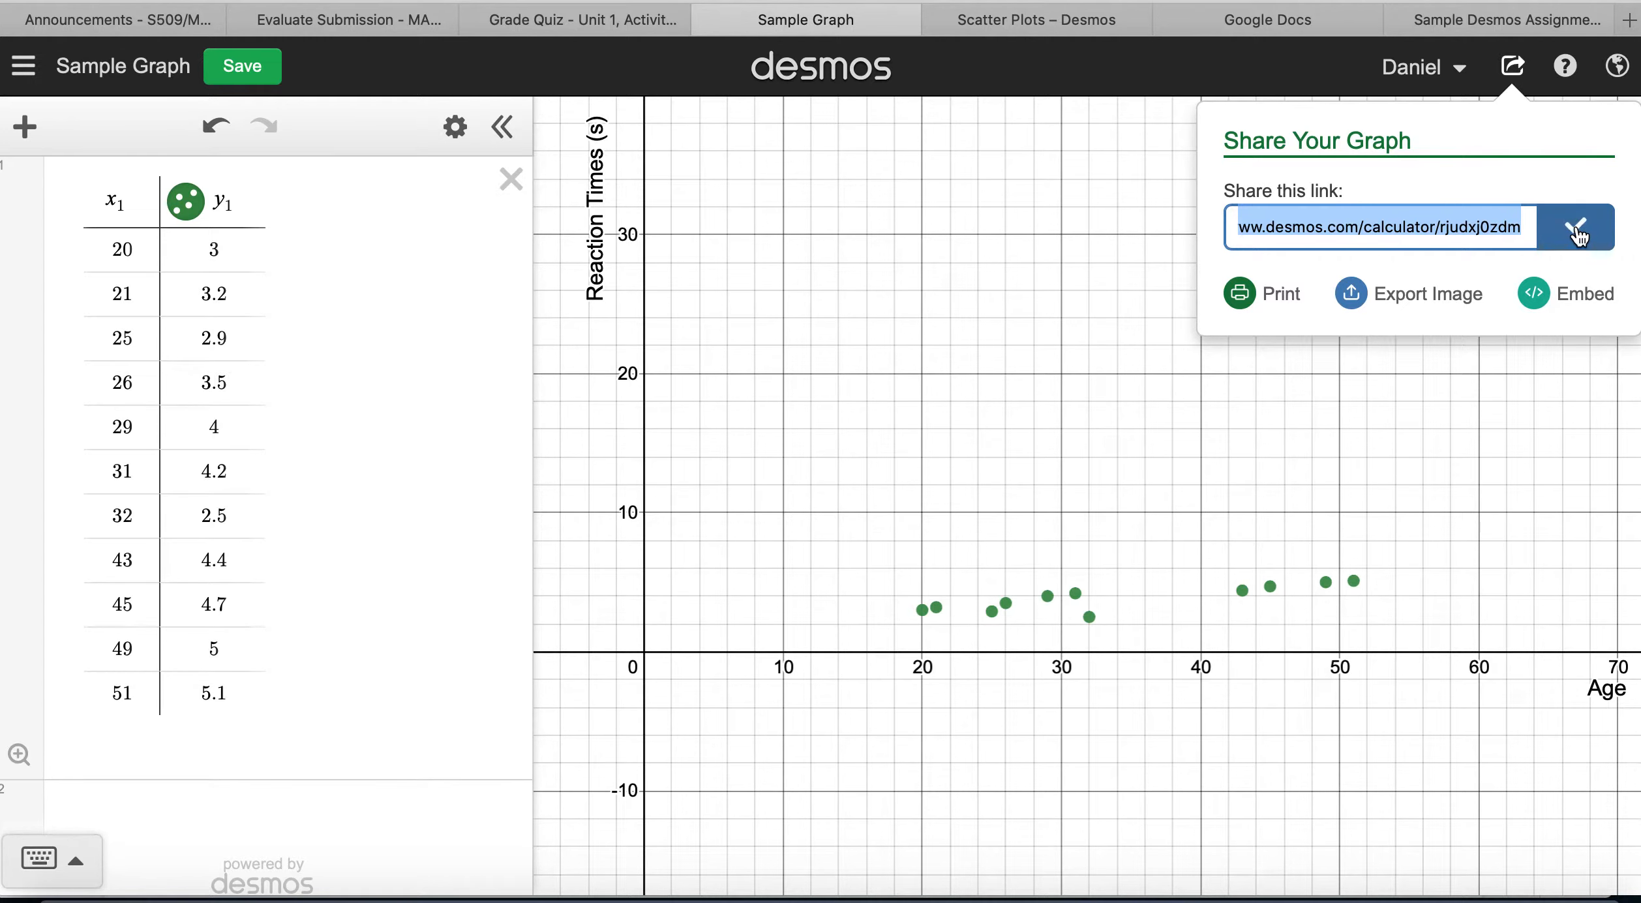
click(1522, 21)
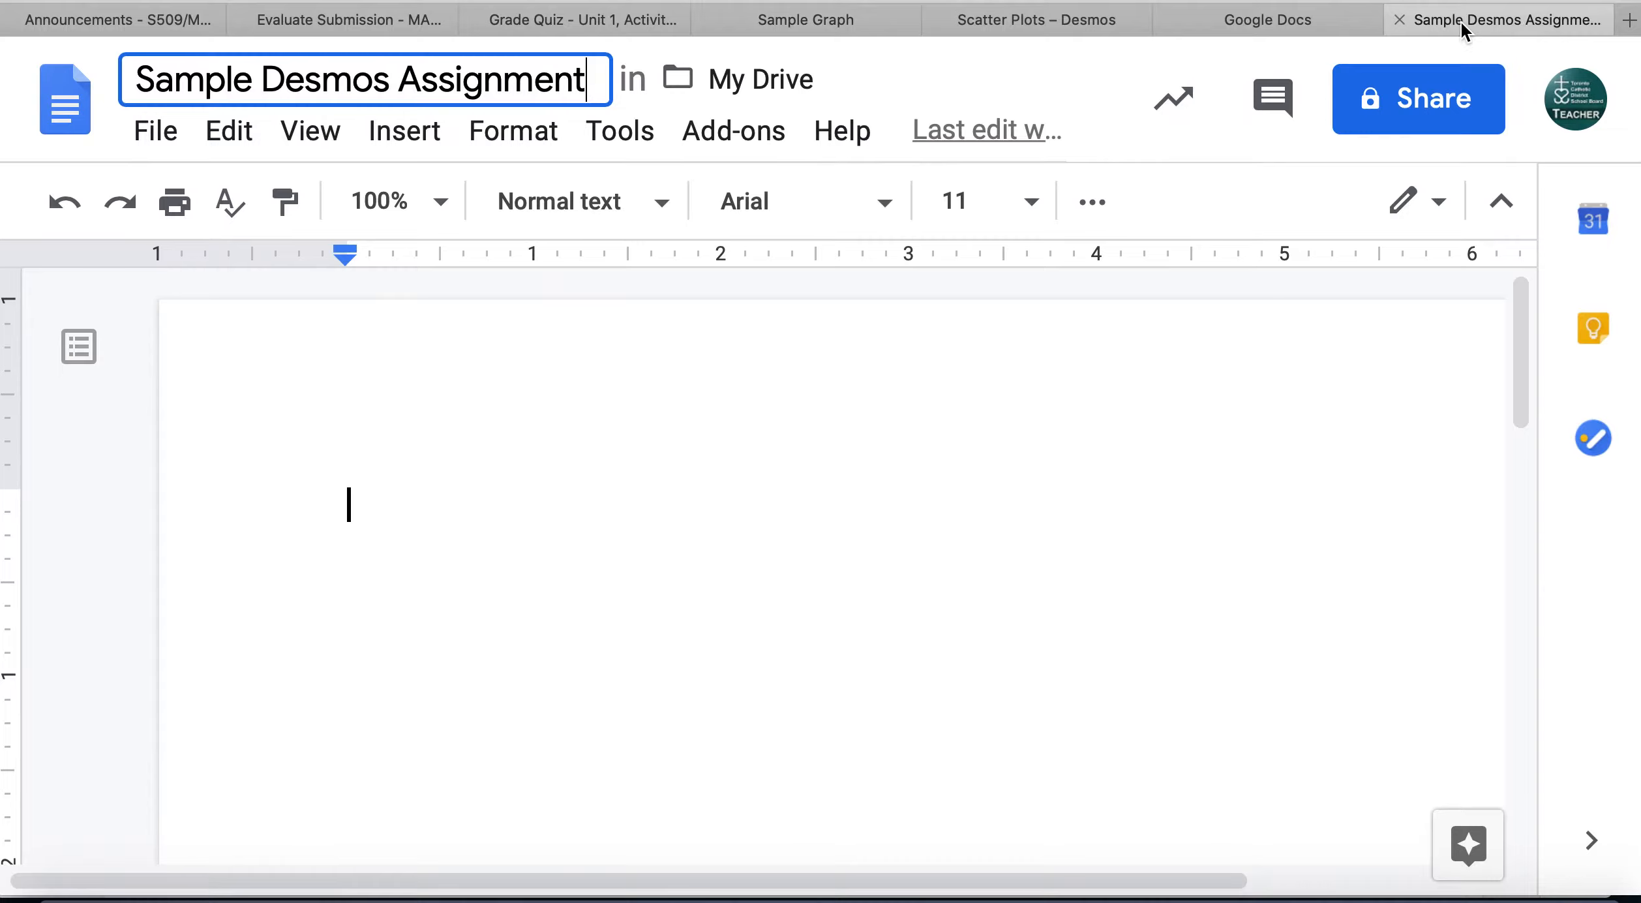
key(ctrl+v)
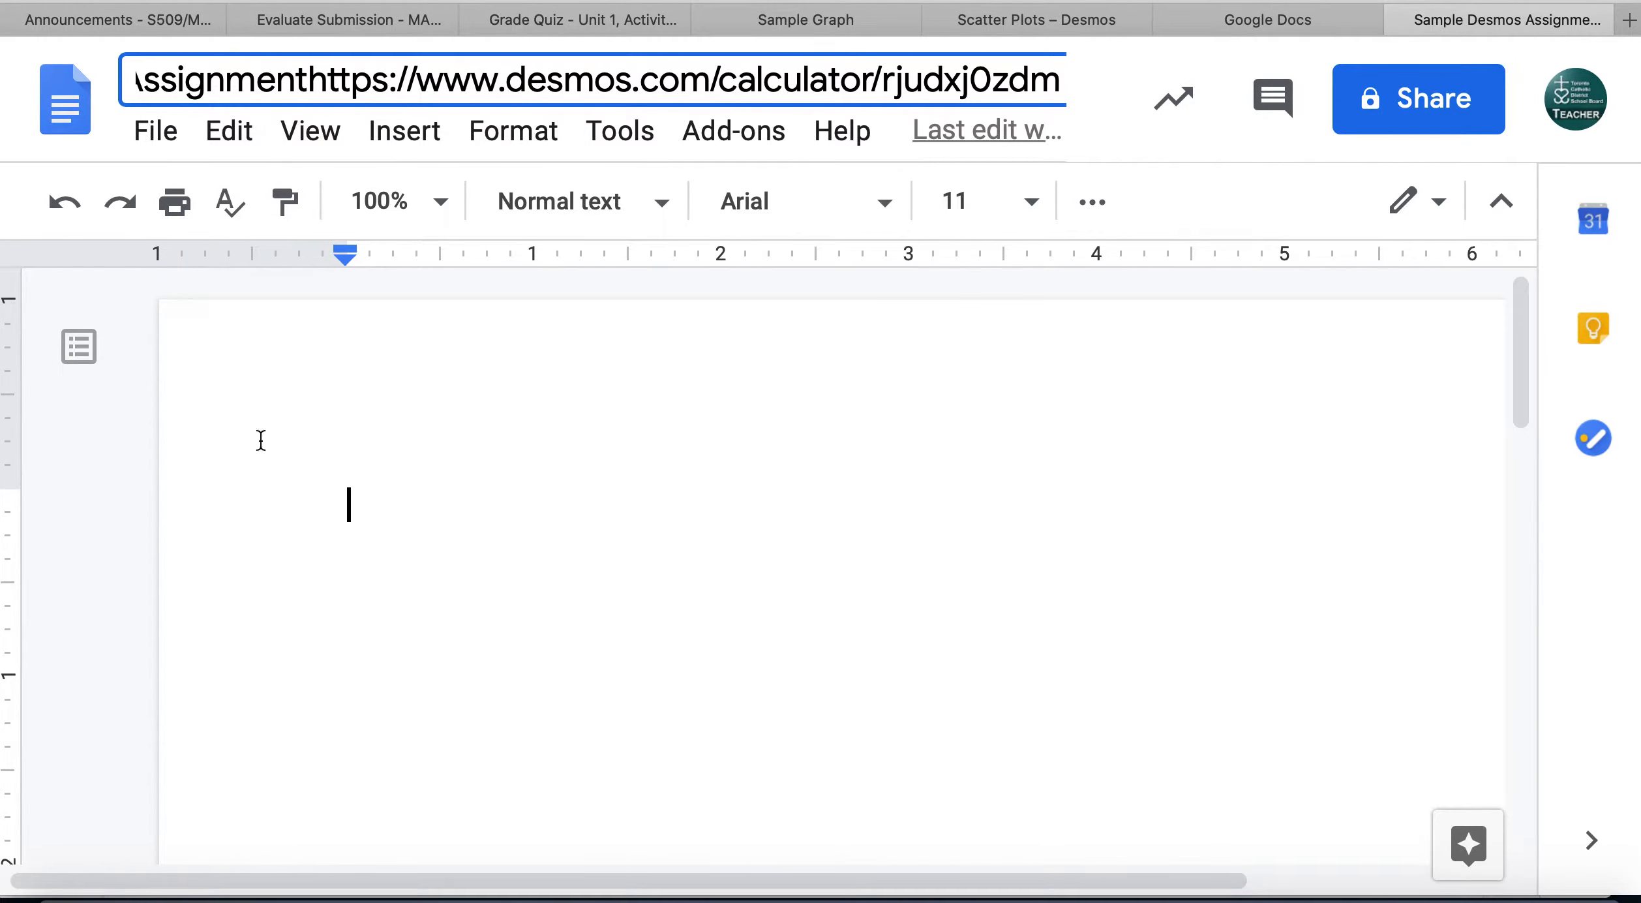
key(ctrl+z)
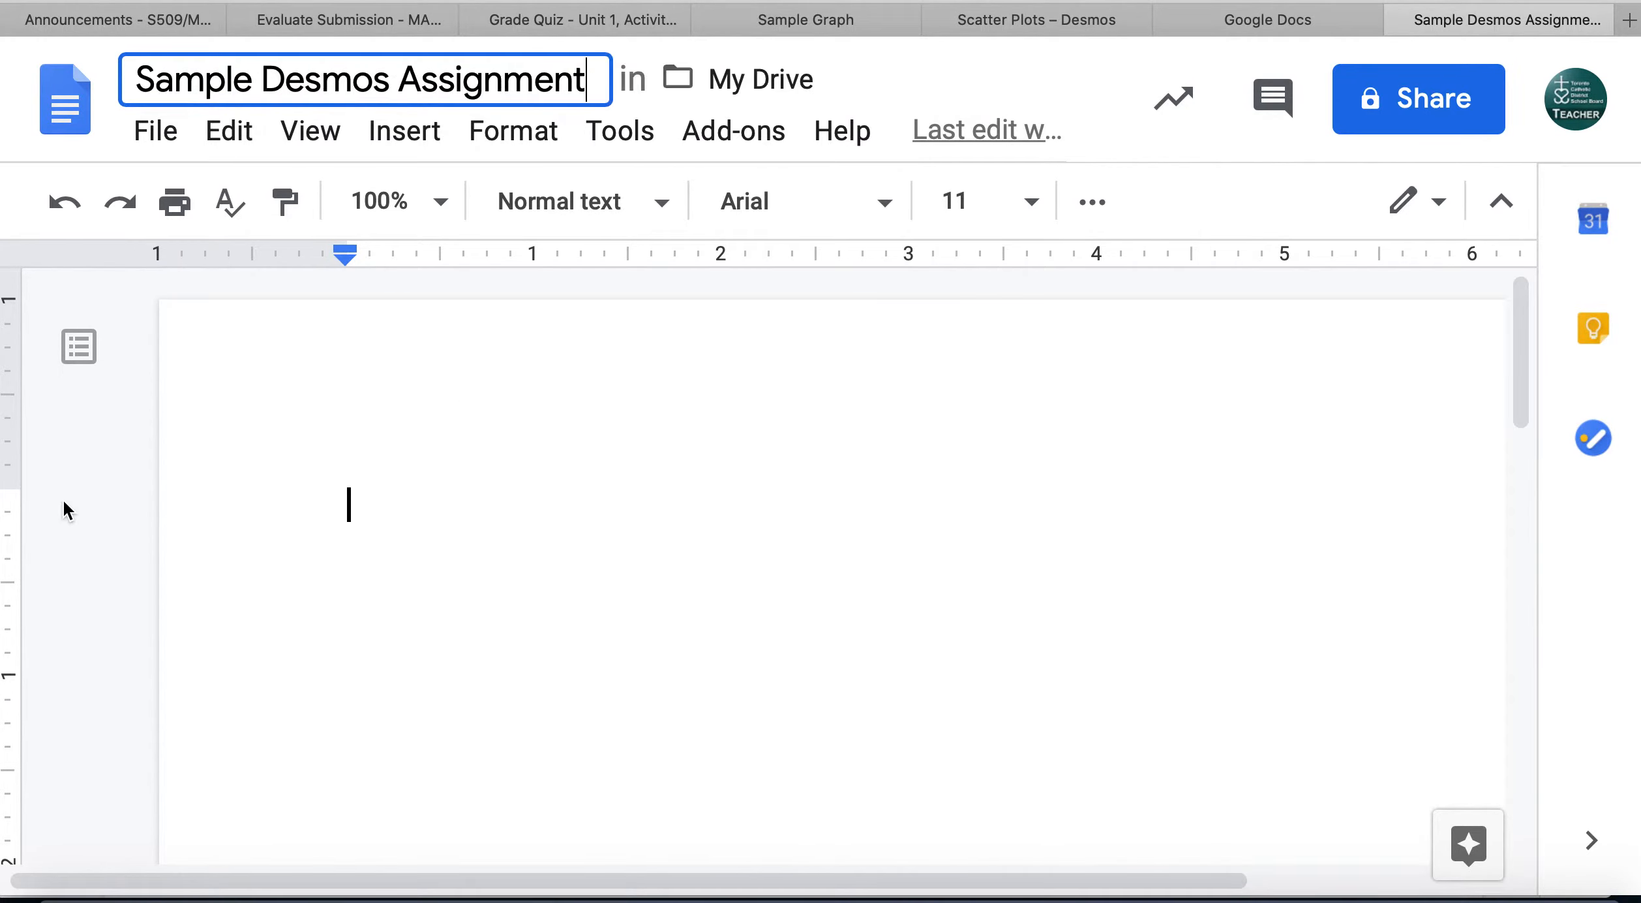
click(344, 534)
scroll(345, 535, right, 3)
key(ctrl+v)
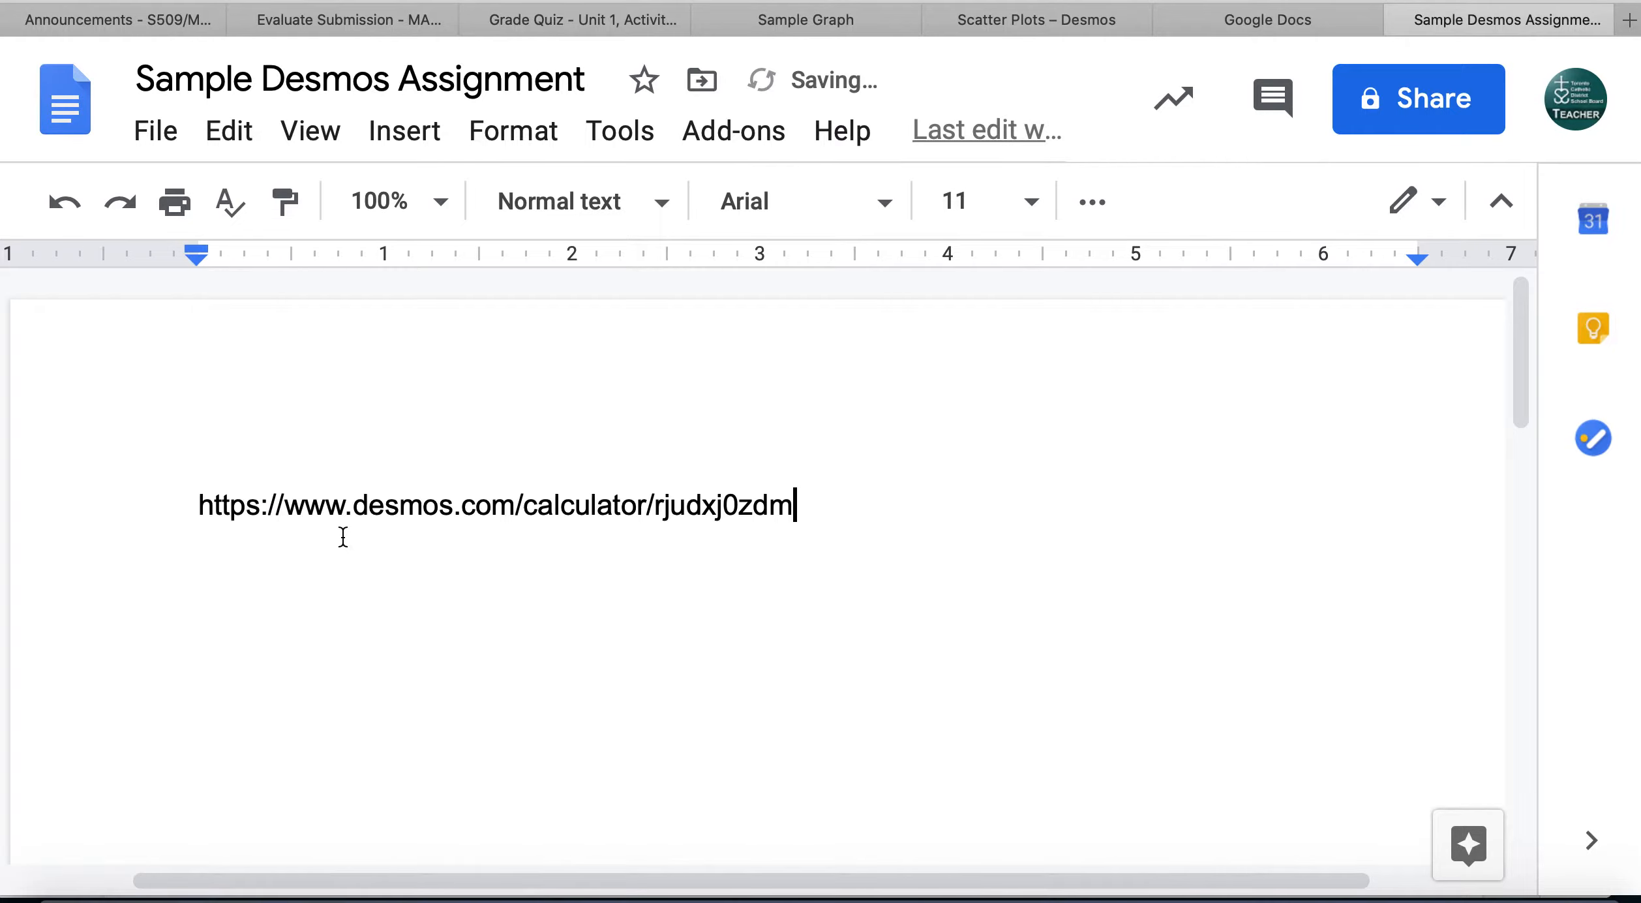
- Turn the pasted Desmos URL into a hyperlink with a blank line below it, and put "Link: " in front of it
key(Return)
key(Return)
key(Up)
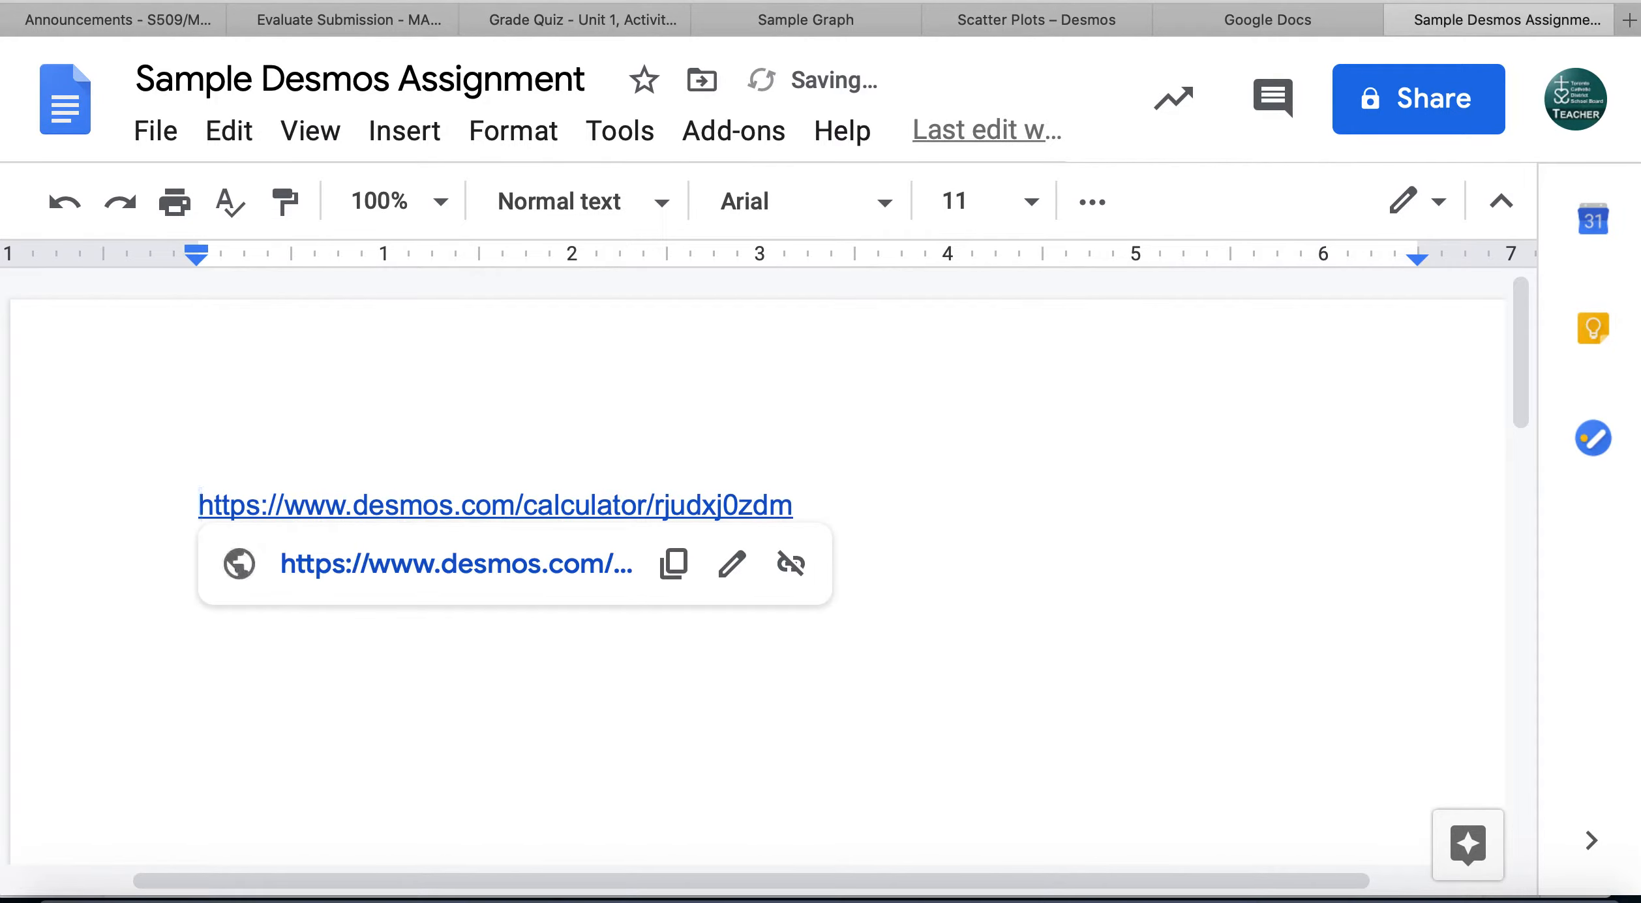
text(Link:)
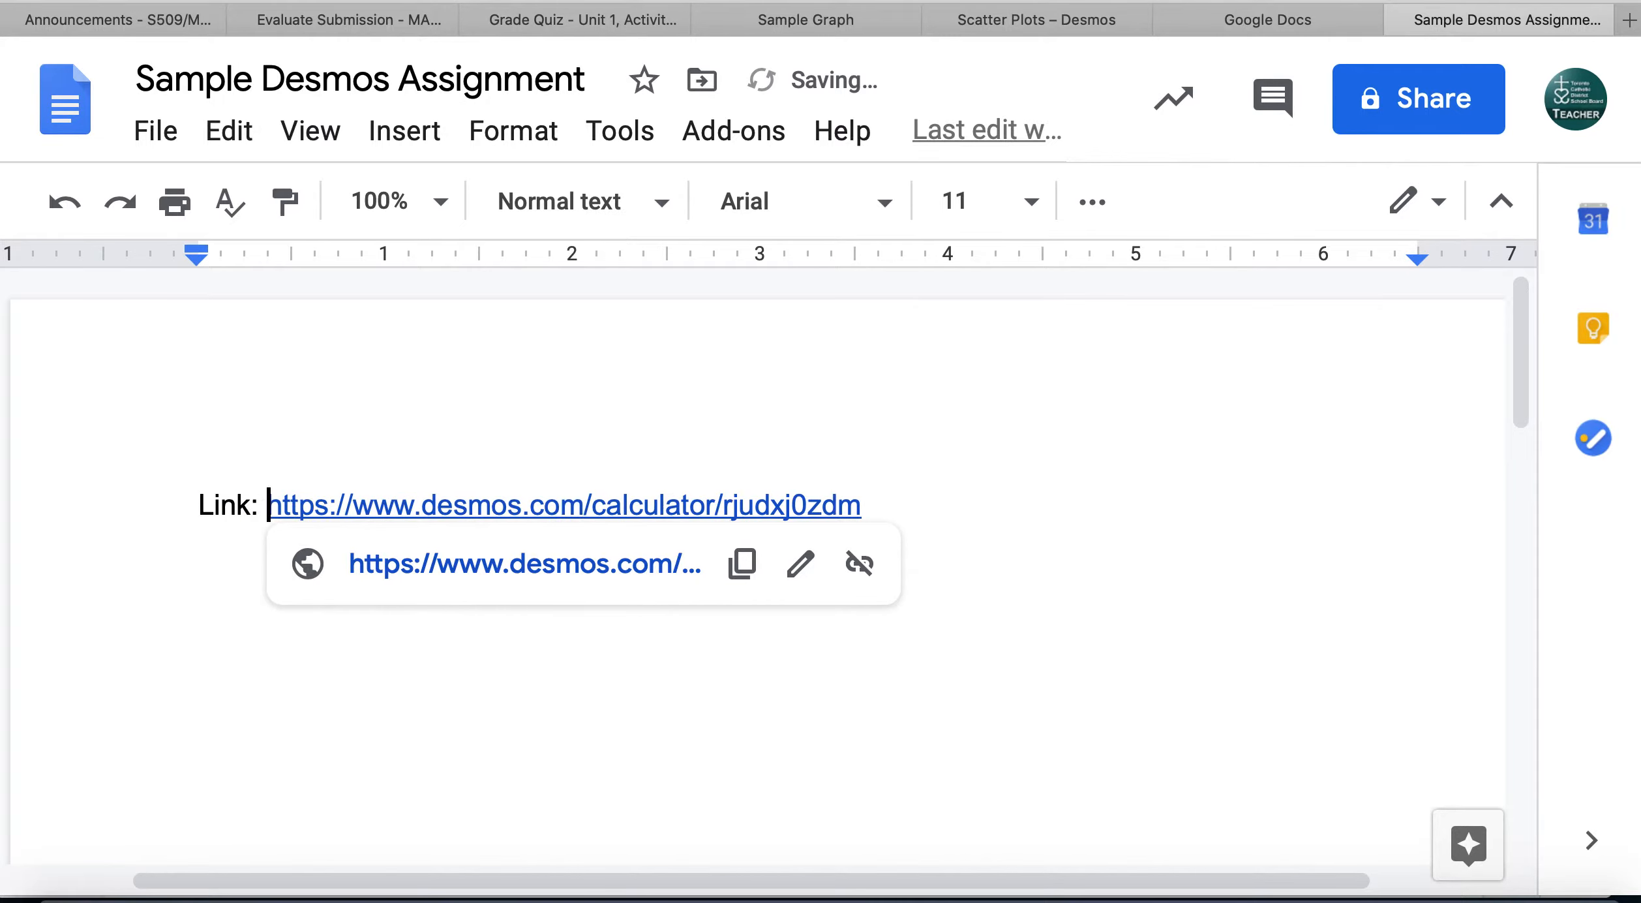
key(Down)
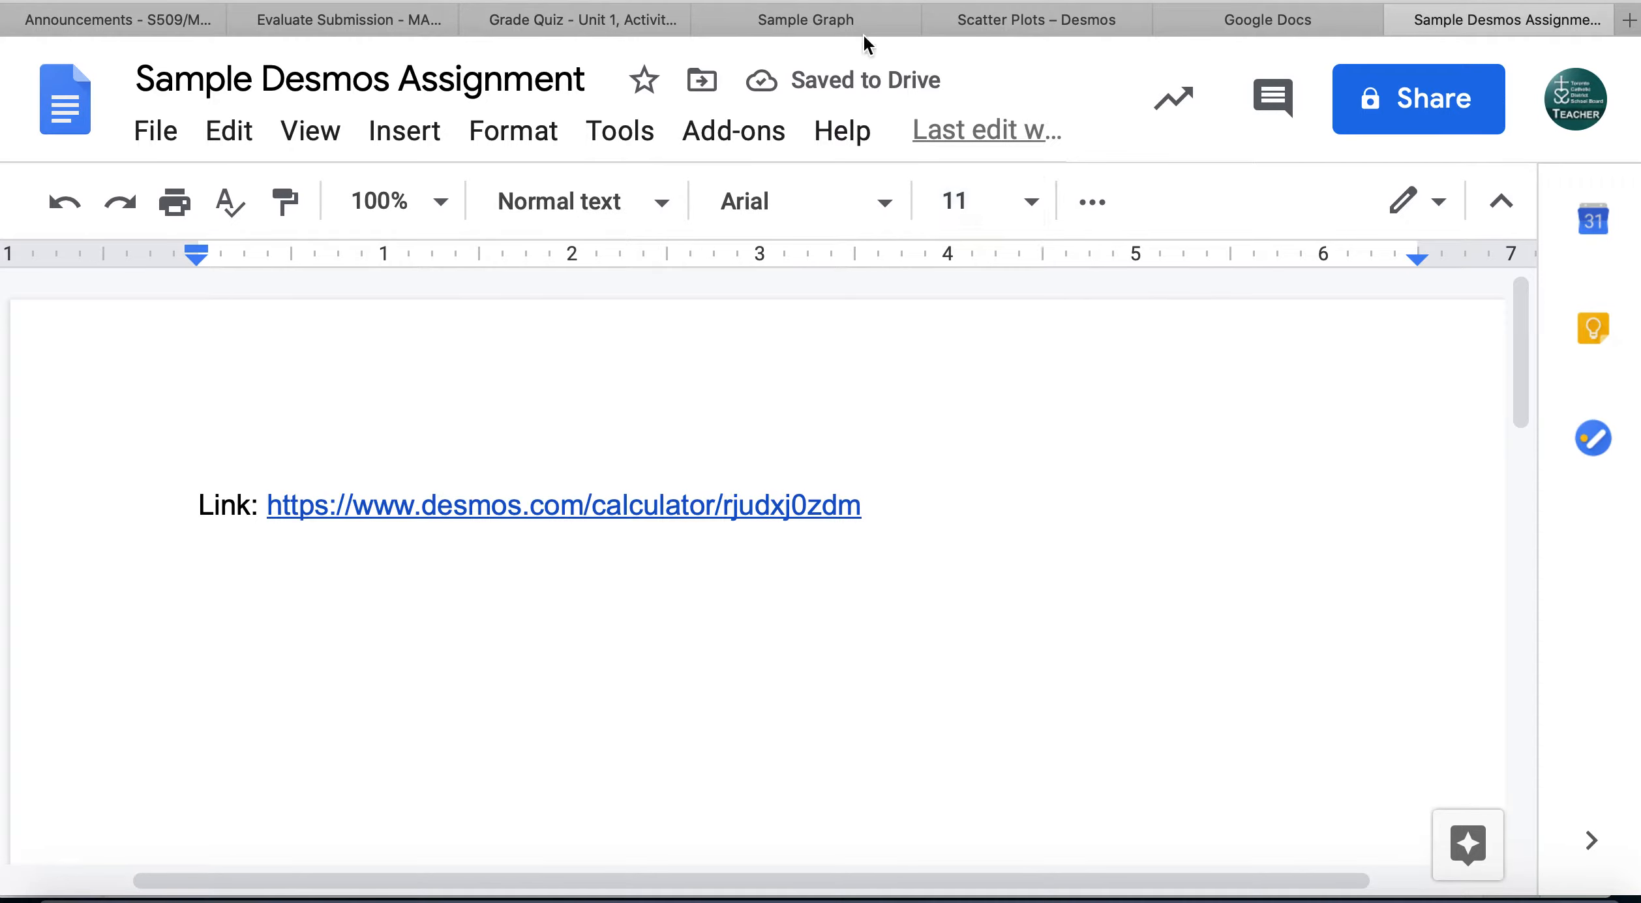
- Start exporting the Sample Graph as an image from Desmos and try the Small Square size with Medium line thickness
click(843, 20)
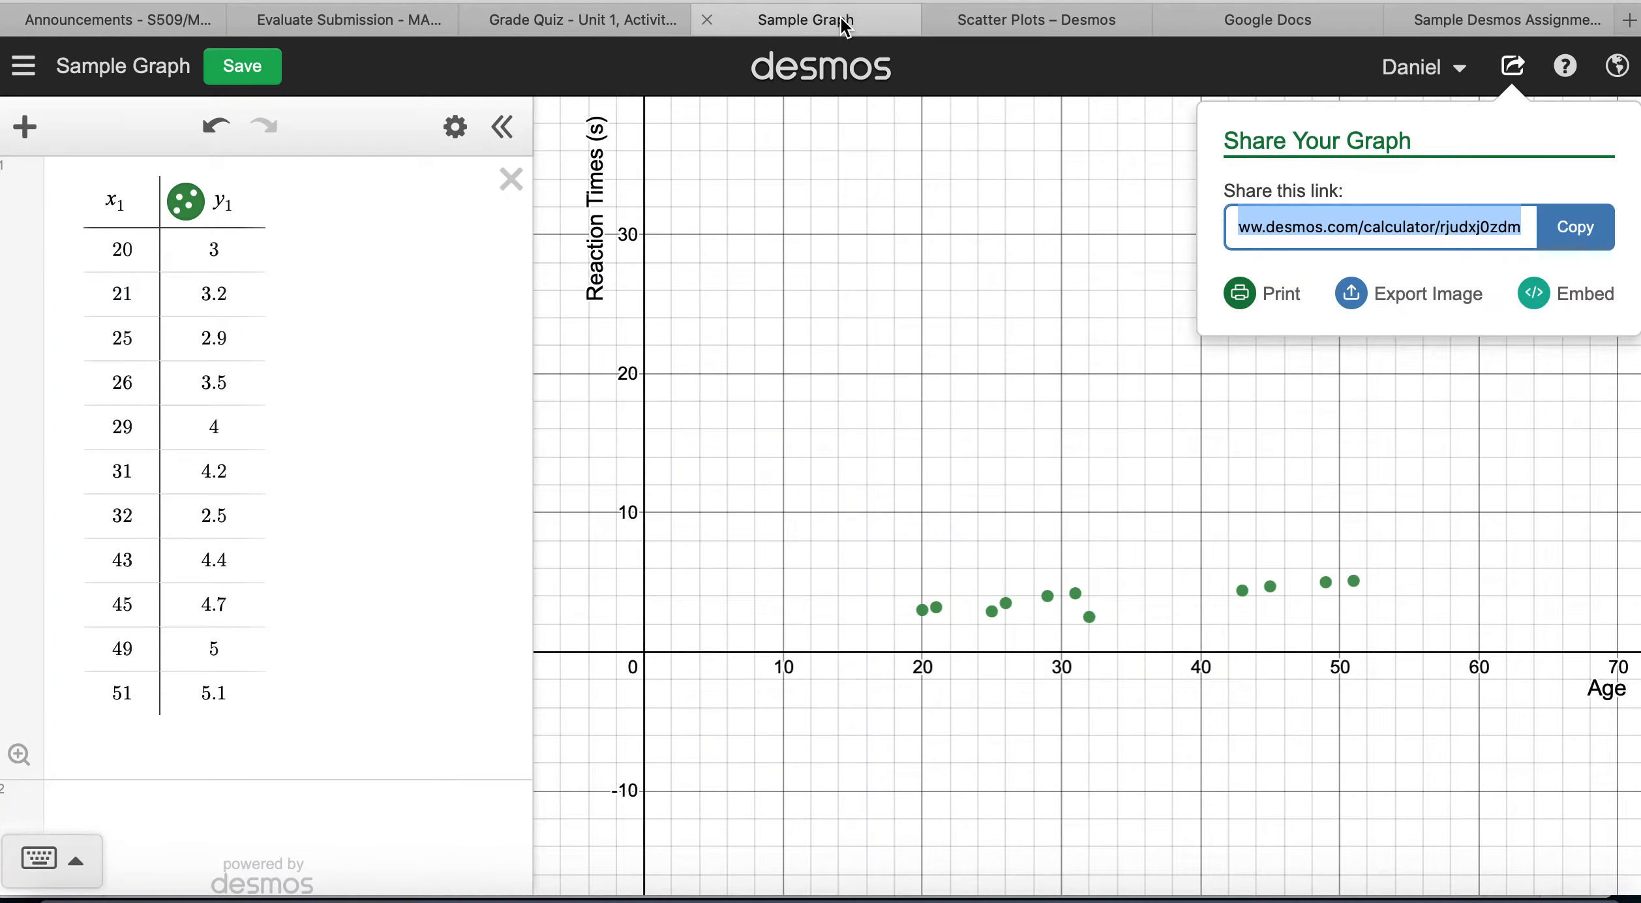
click(1426, 296)
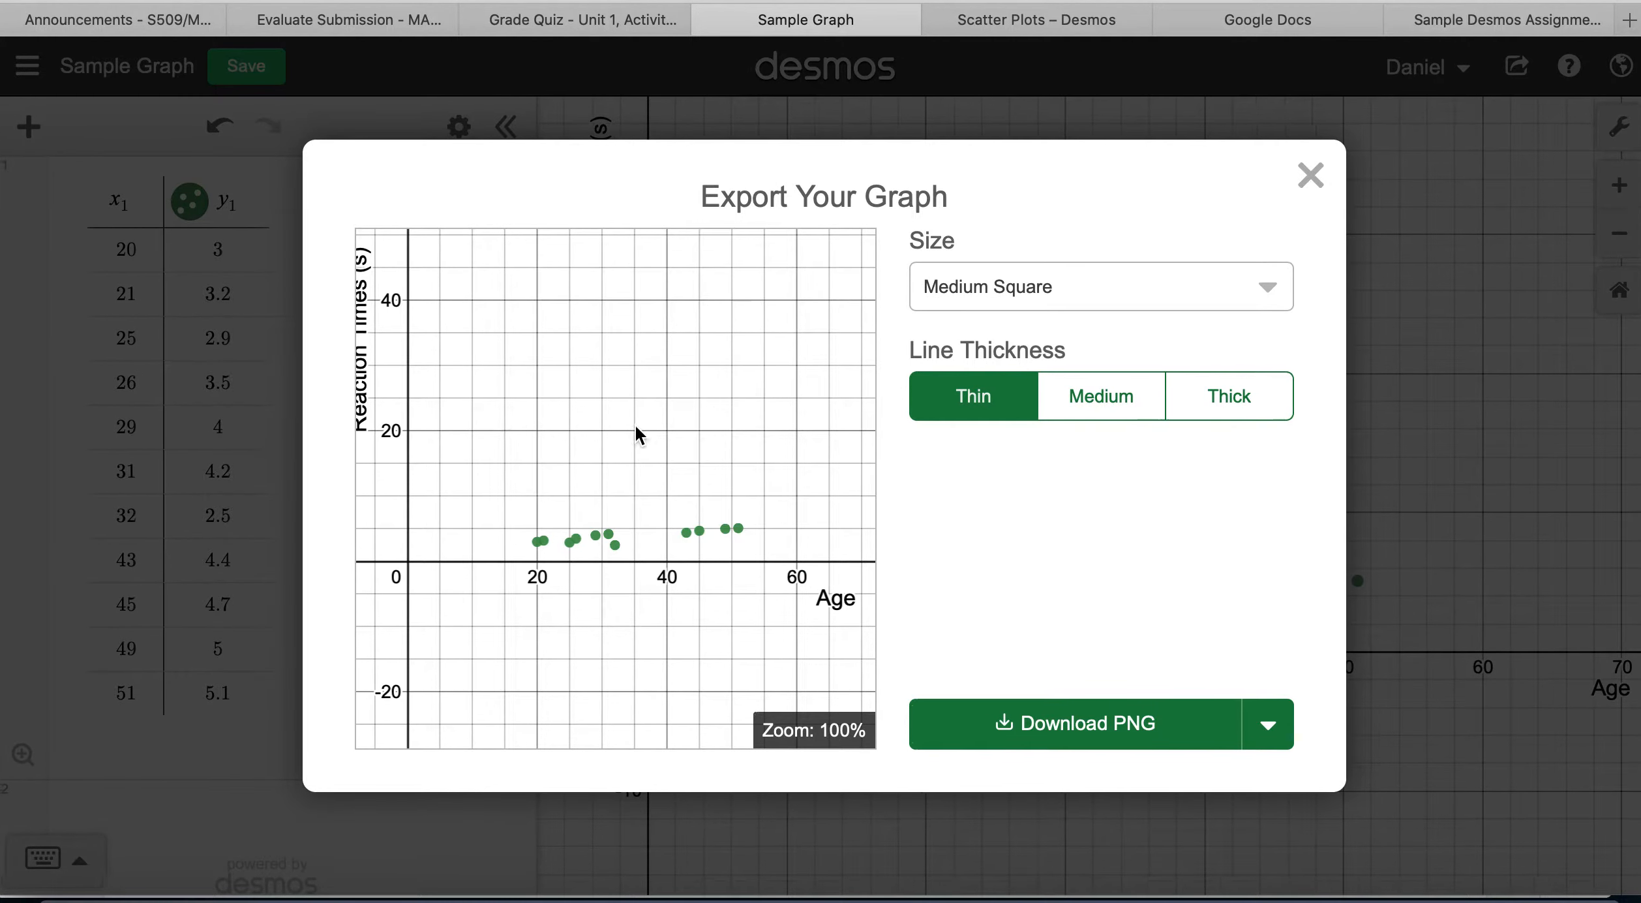
click(1258, 290)
click(1025, 354)
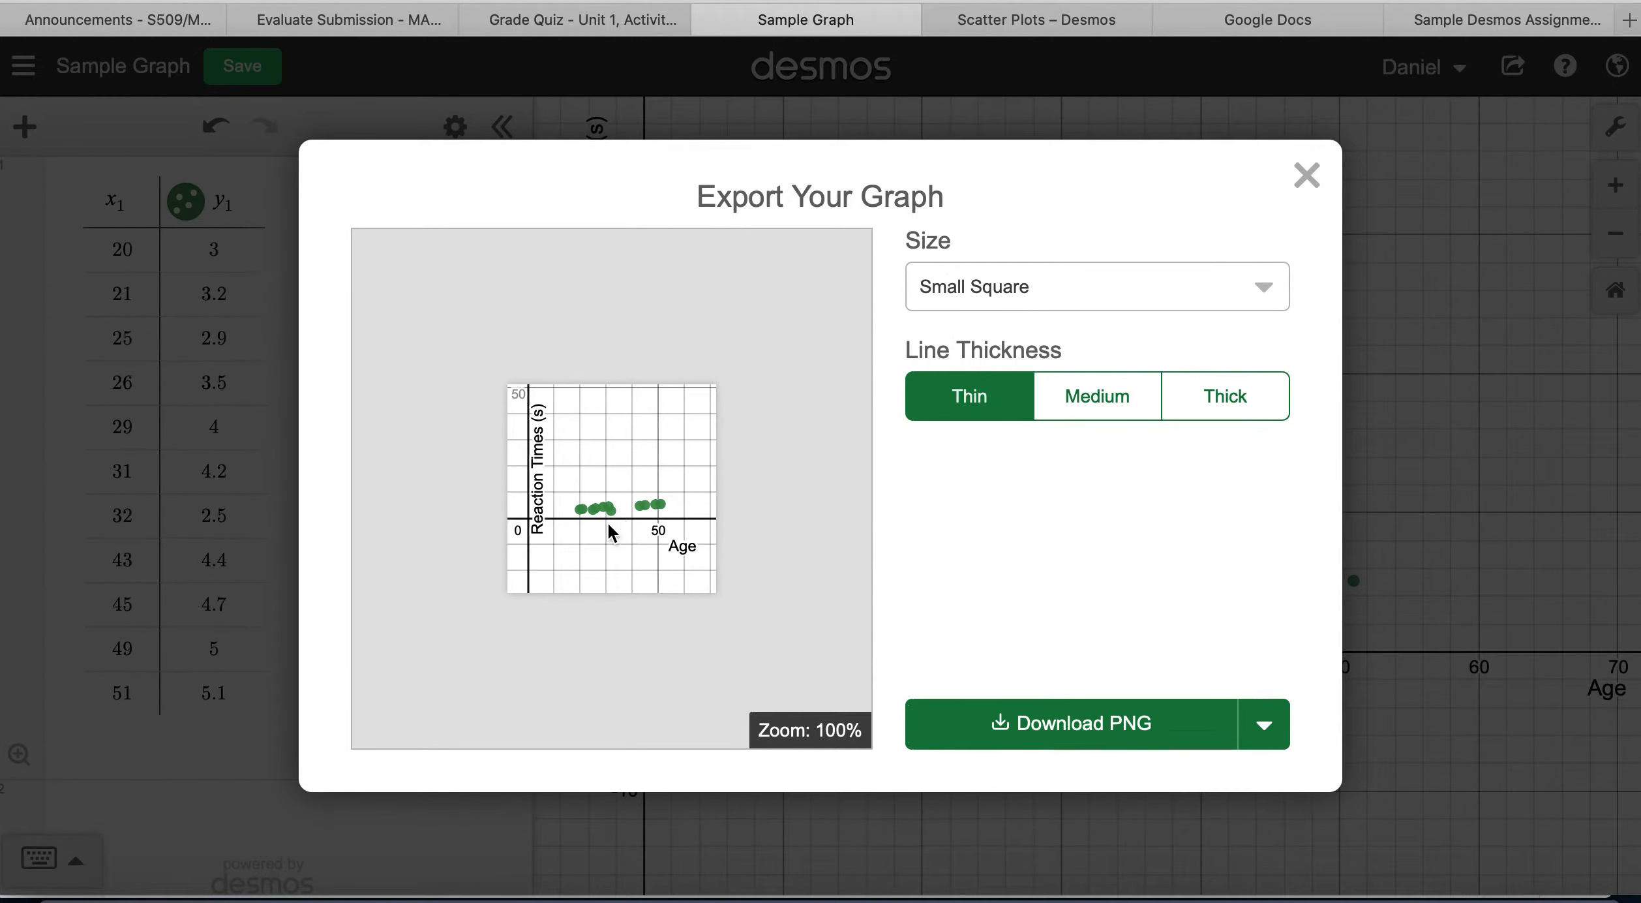
click(1101, 401)
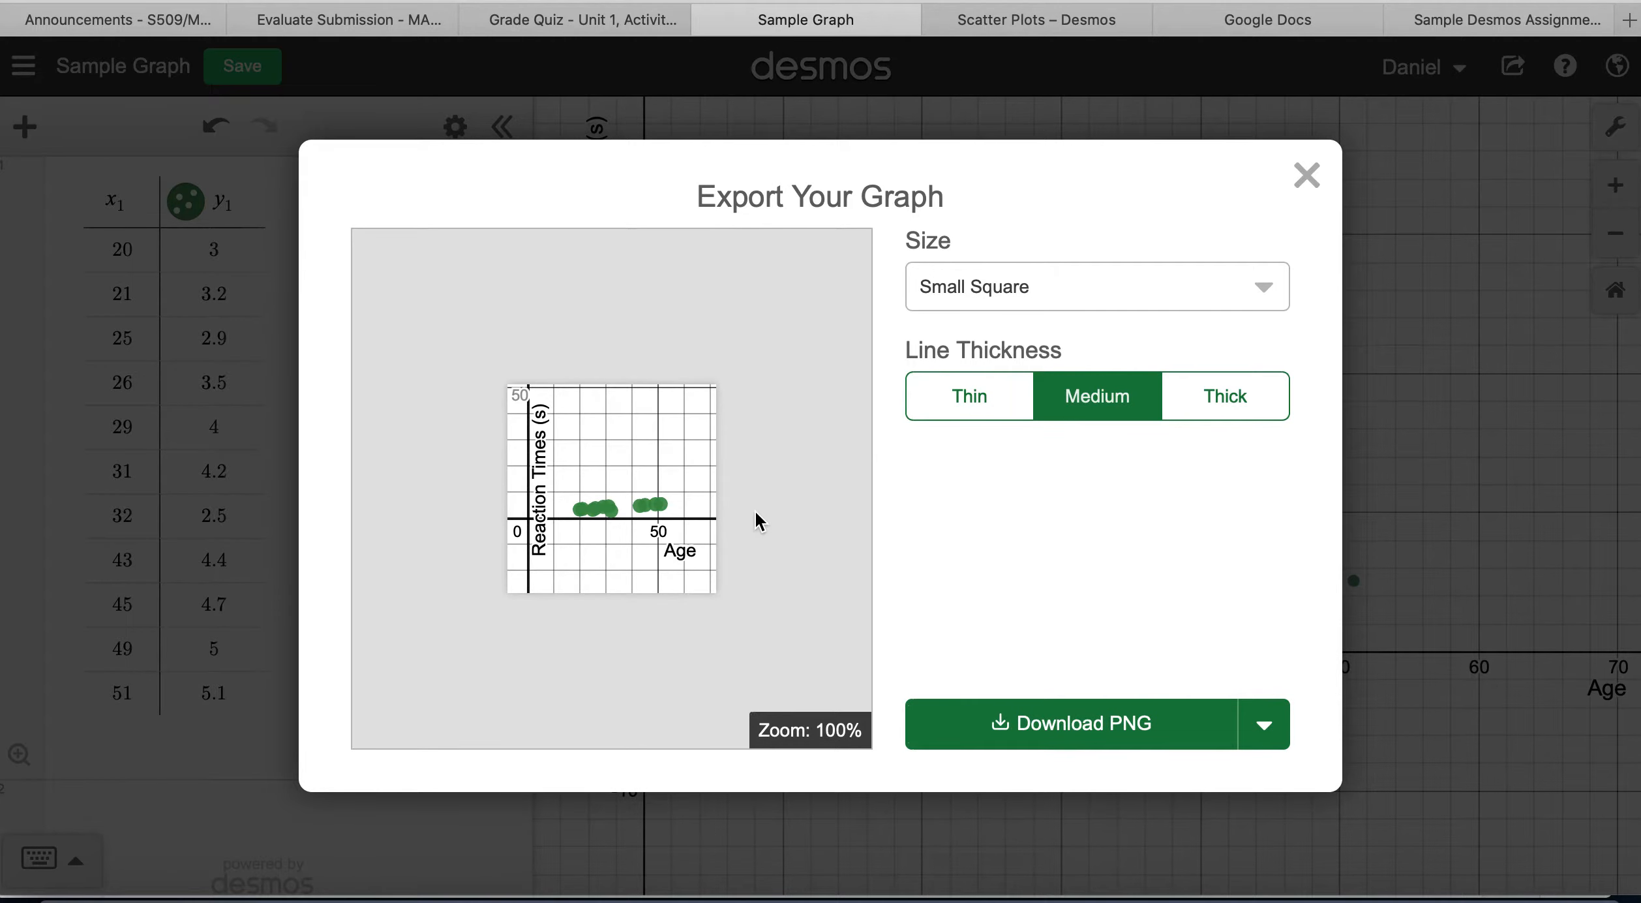
- Set the exported image's size to Medium Square and its line thickness to Thin
click(1264, 287)
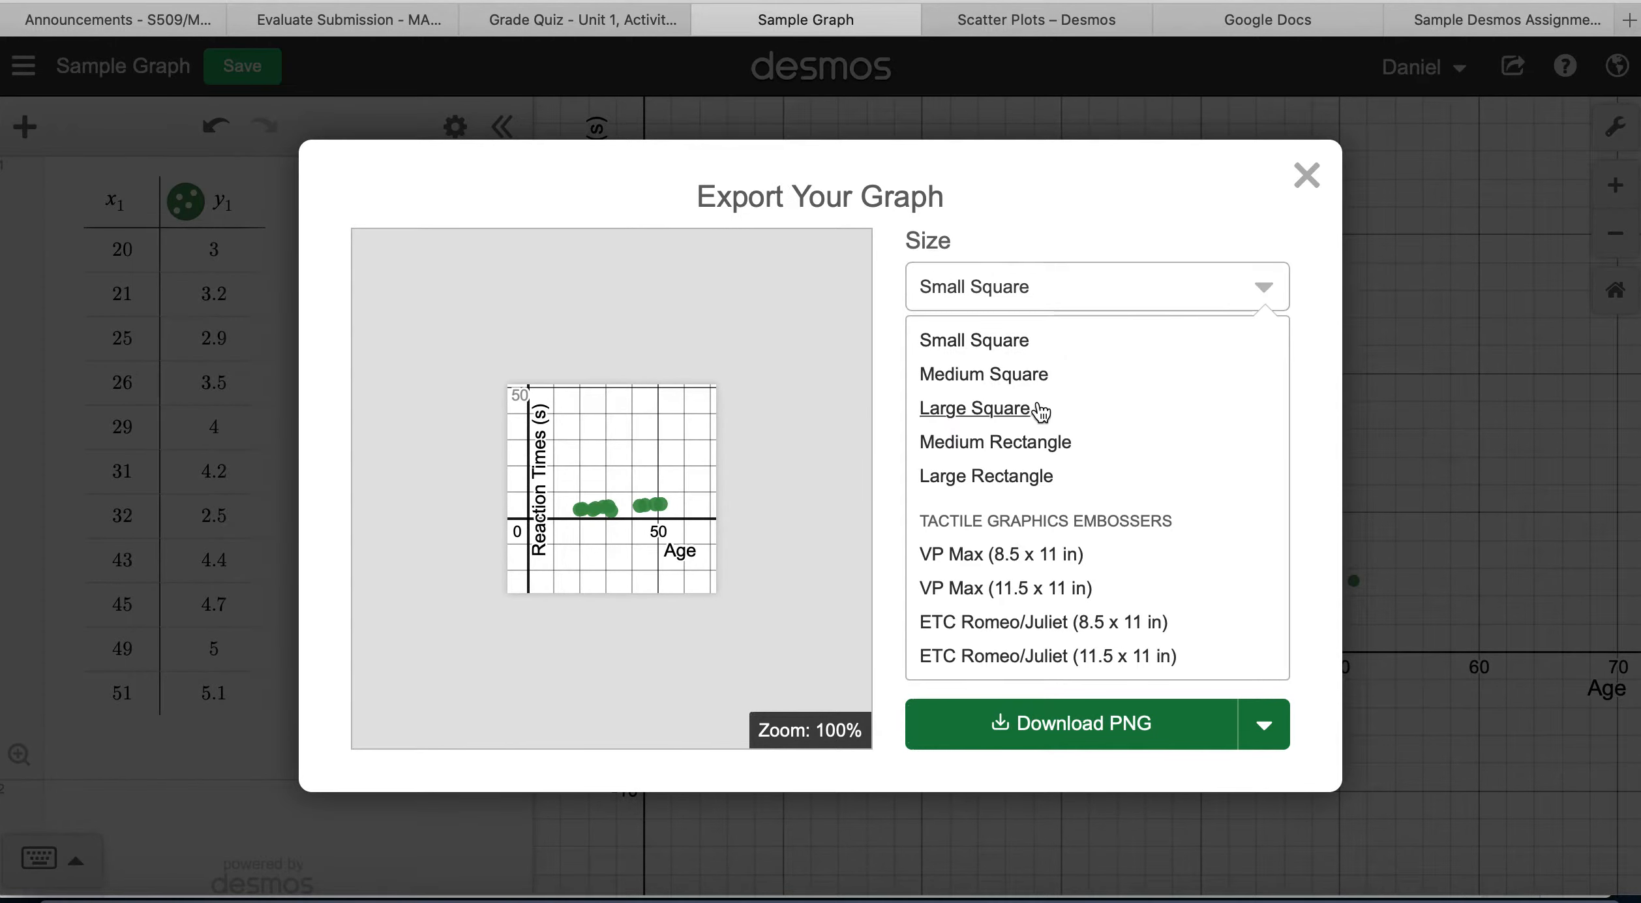
click(1014, 375)
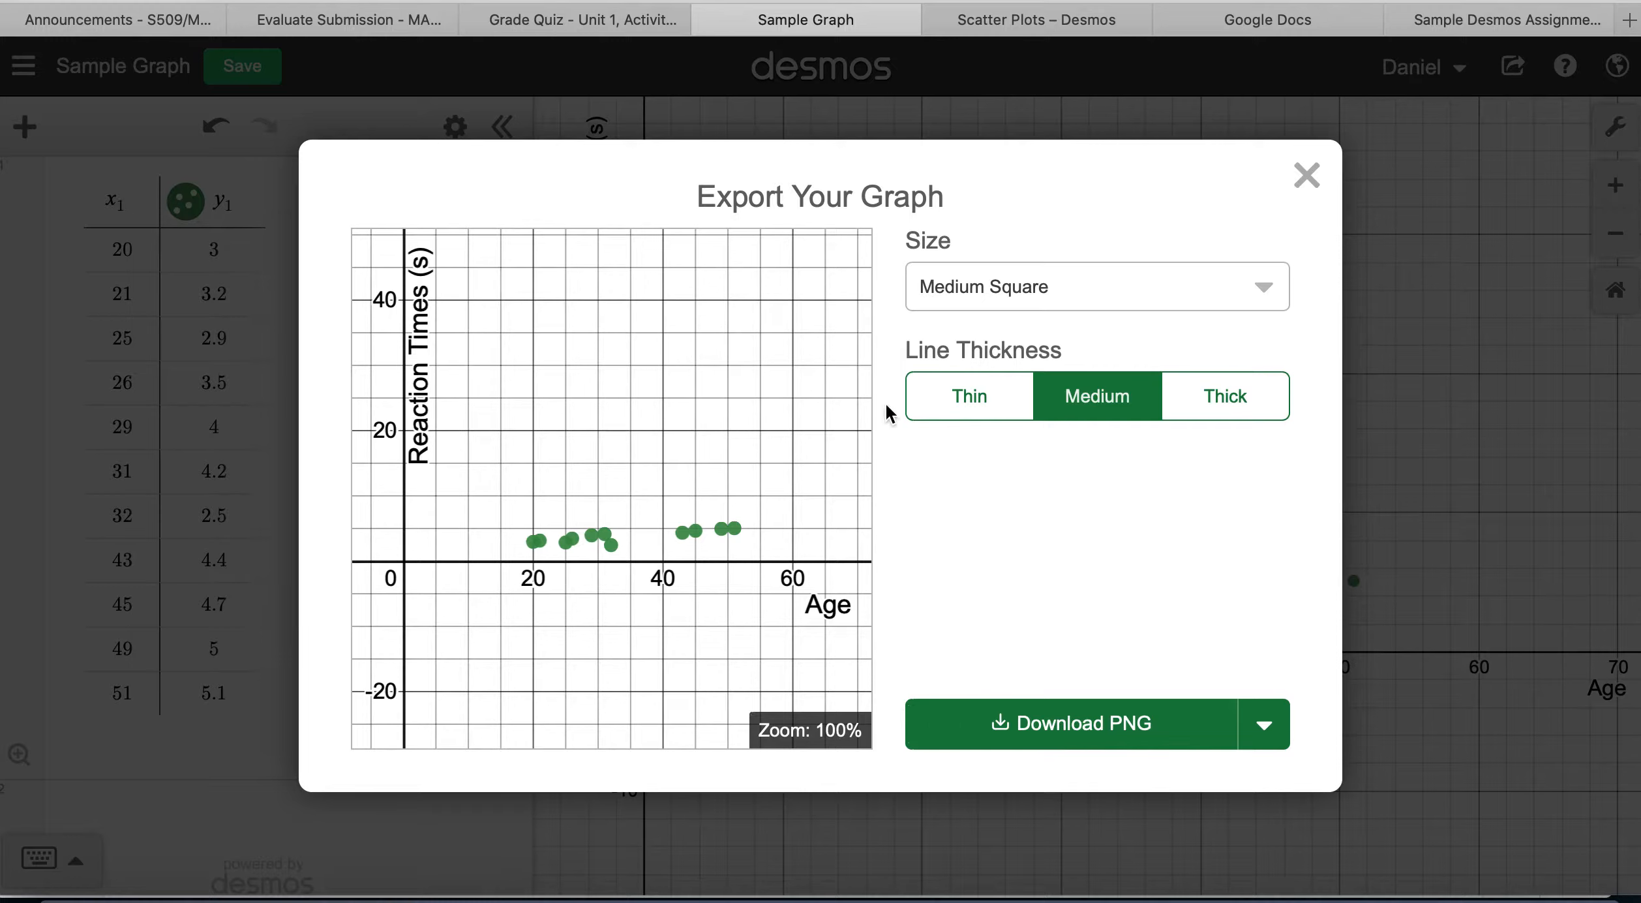
click(965, 396)
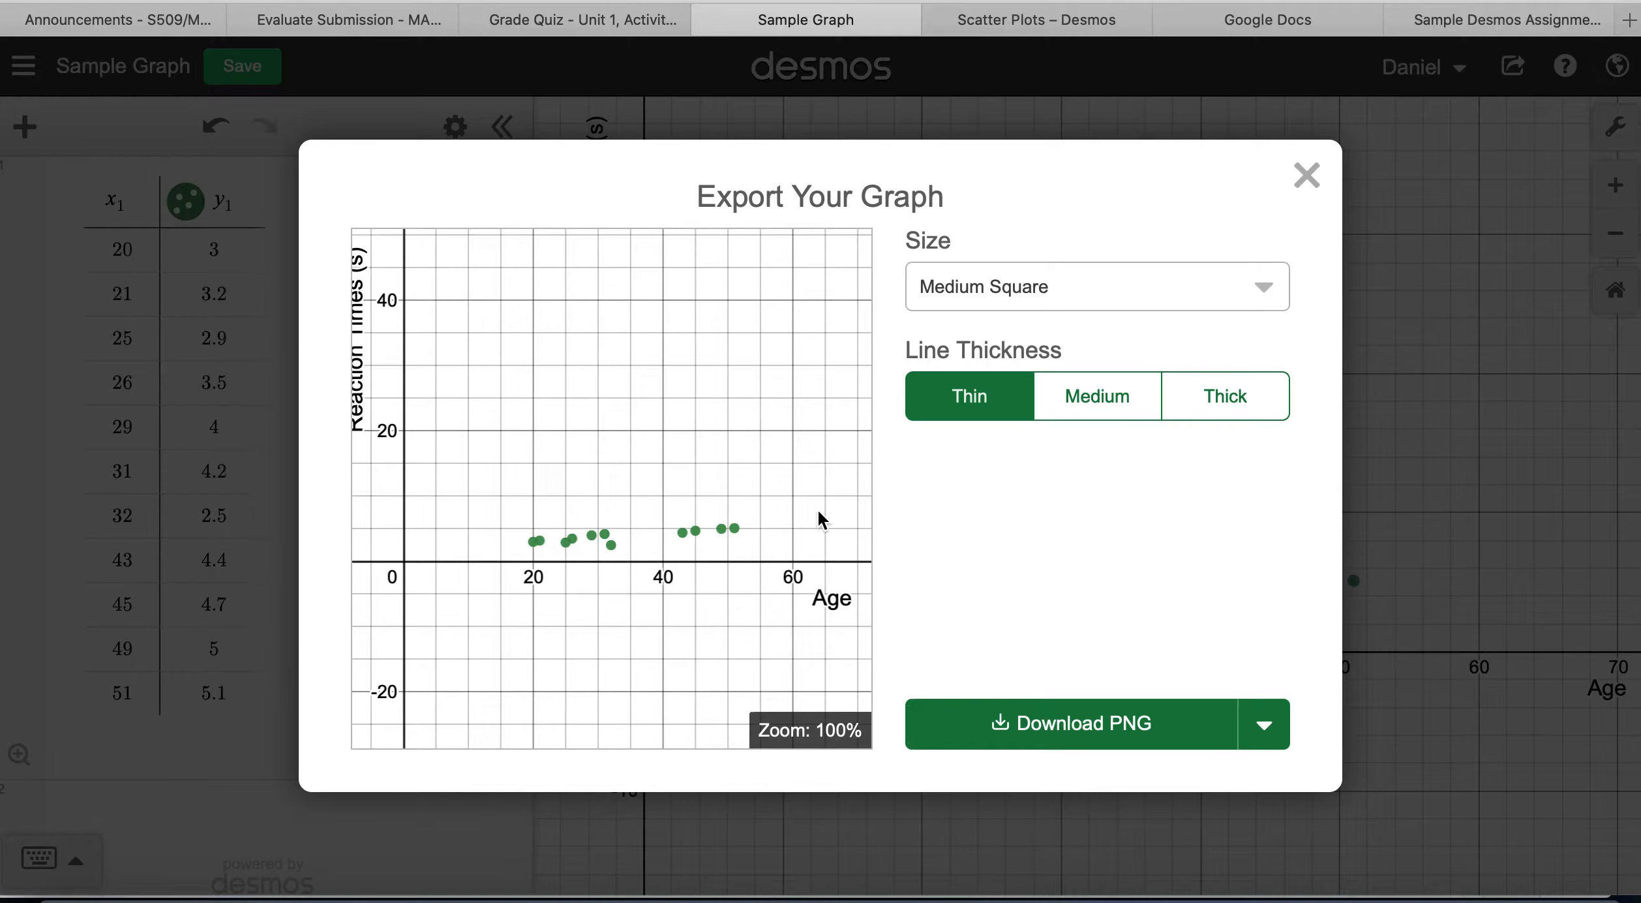
- Set the exported graph's line thickness to Medium and download the Medium Square image as a PNG
click(1096, 412)
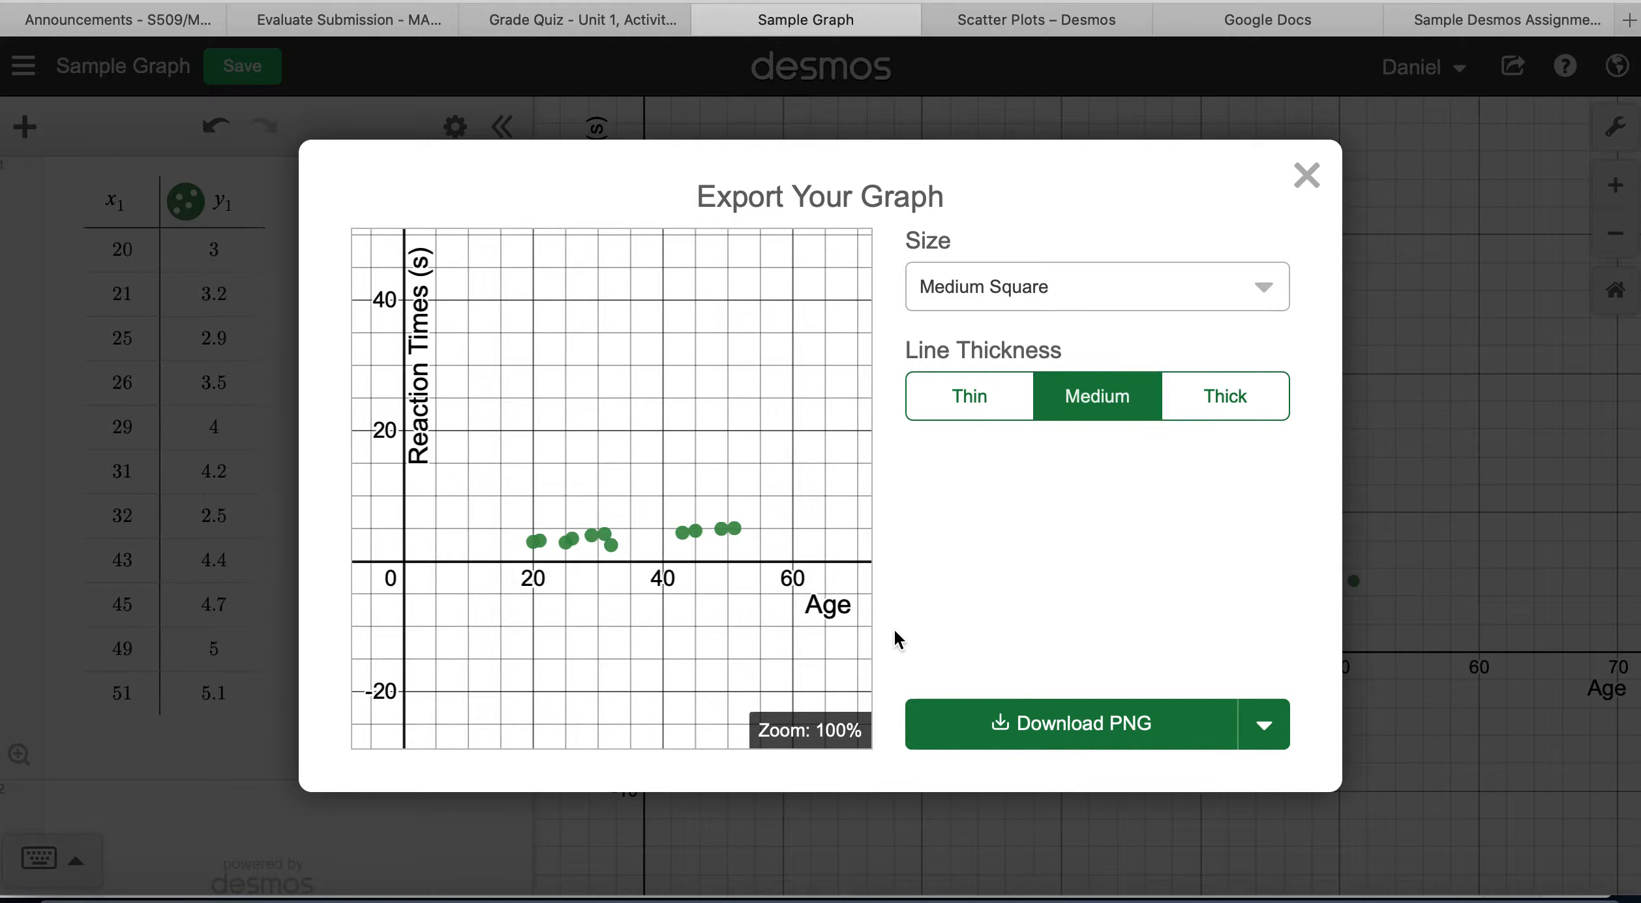
click(1111, 727)
- Switch to the Sample Desmos Assignment document and add the caption "Graph of Age vs Reaction Times" below the link, followed by a blank line
click(1477, 21)
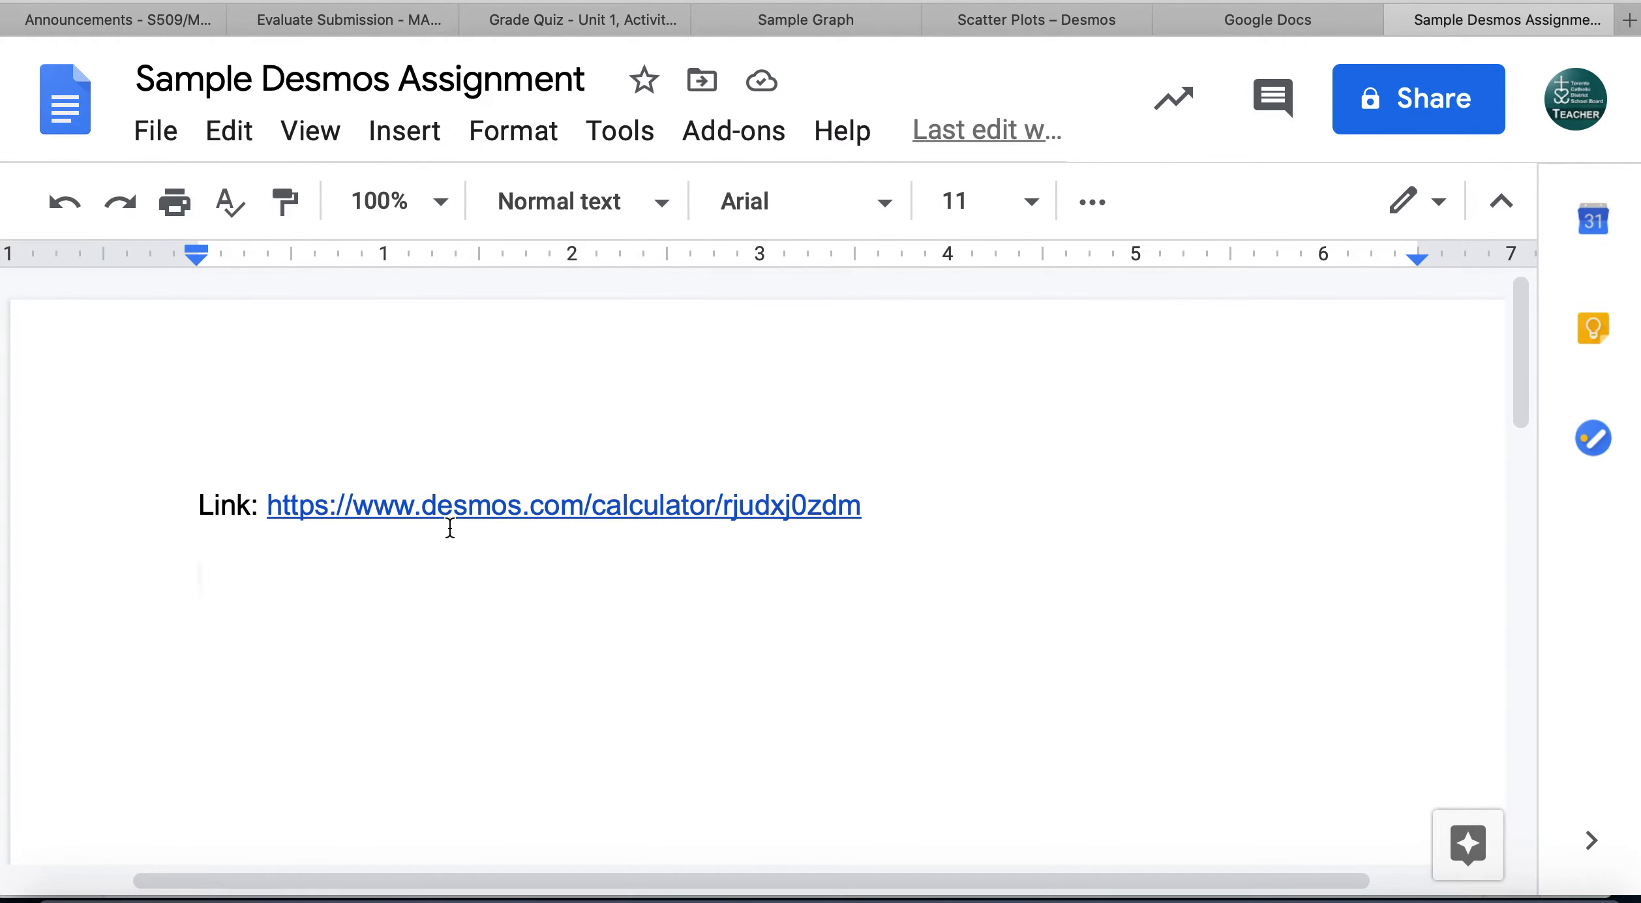
text(G)
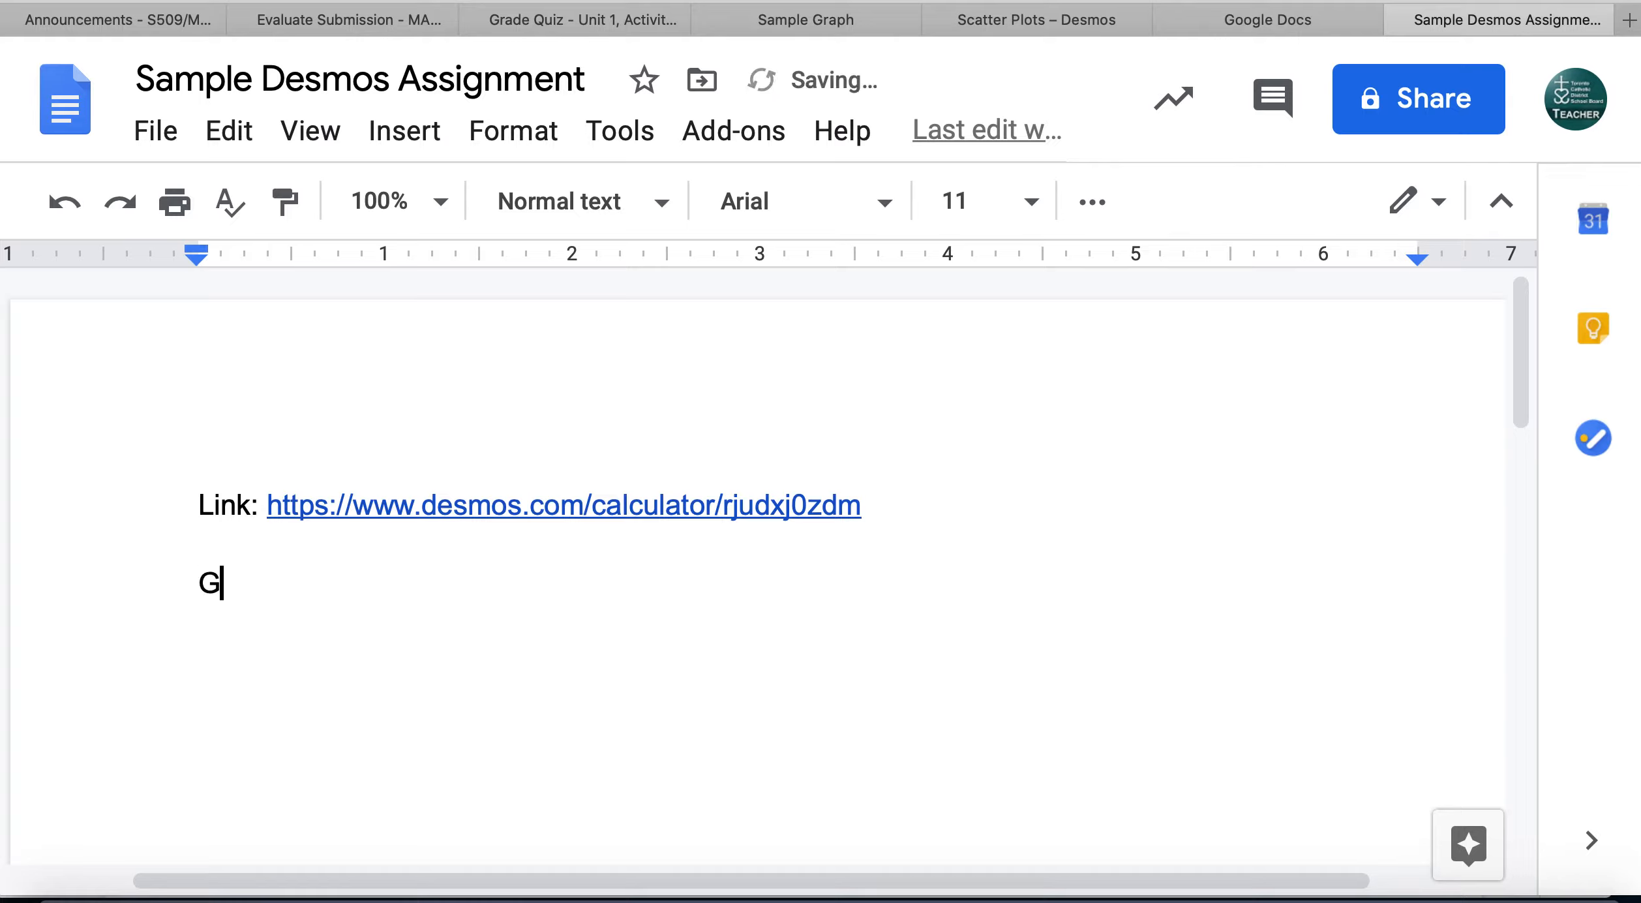
text(raph of Age)
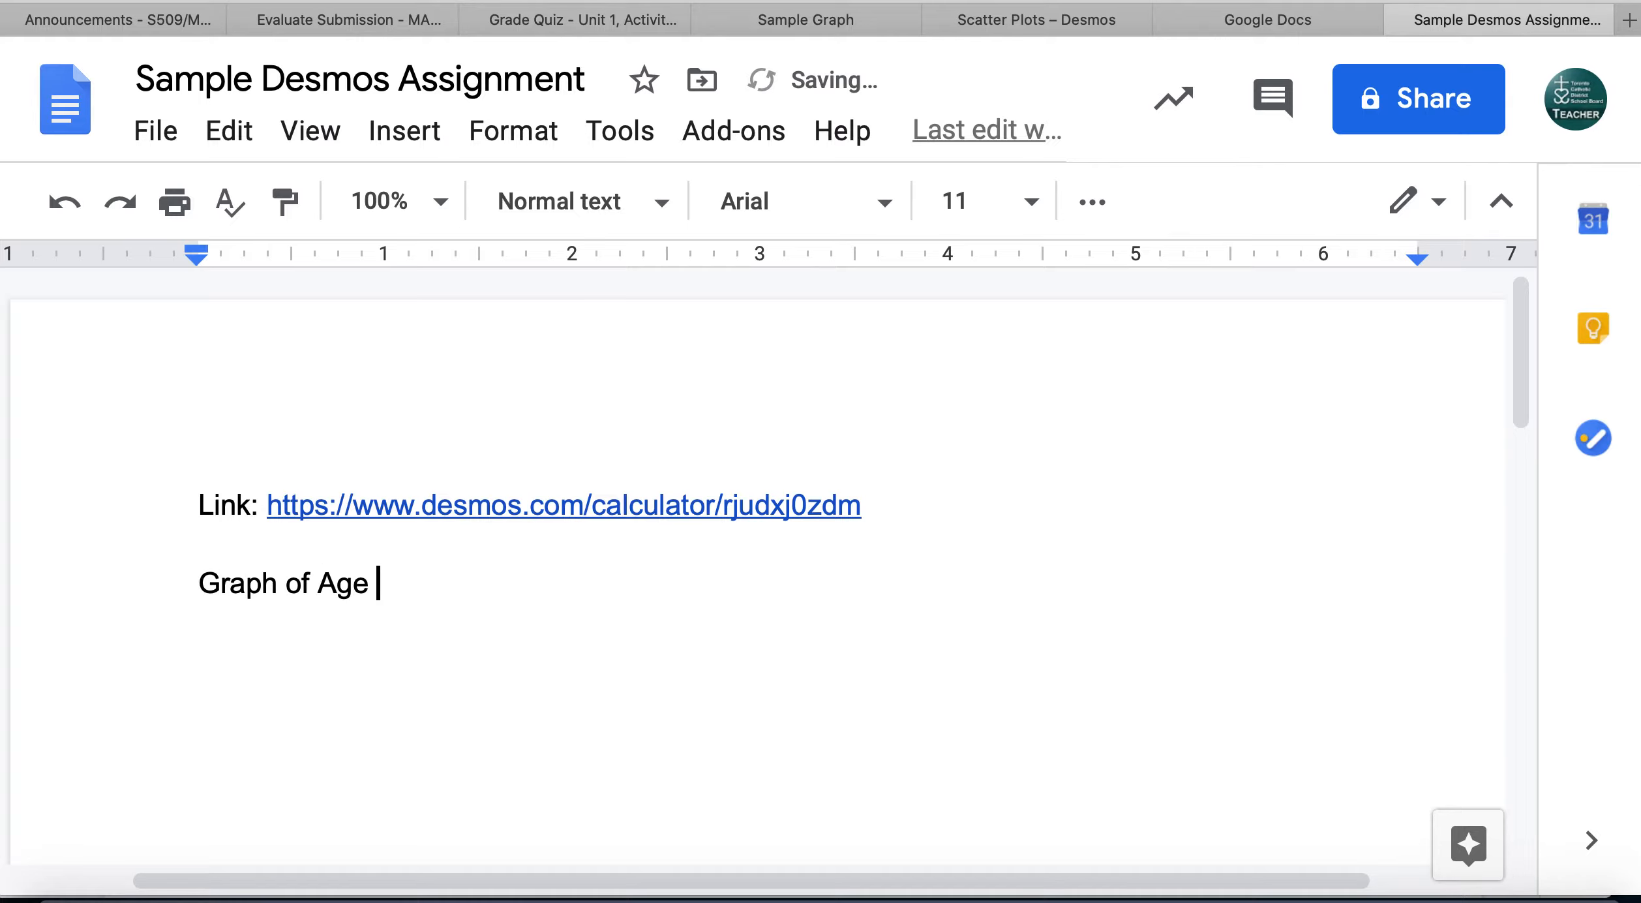
text( vs Rea)
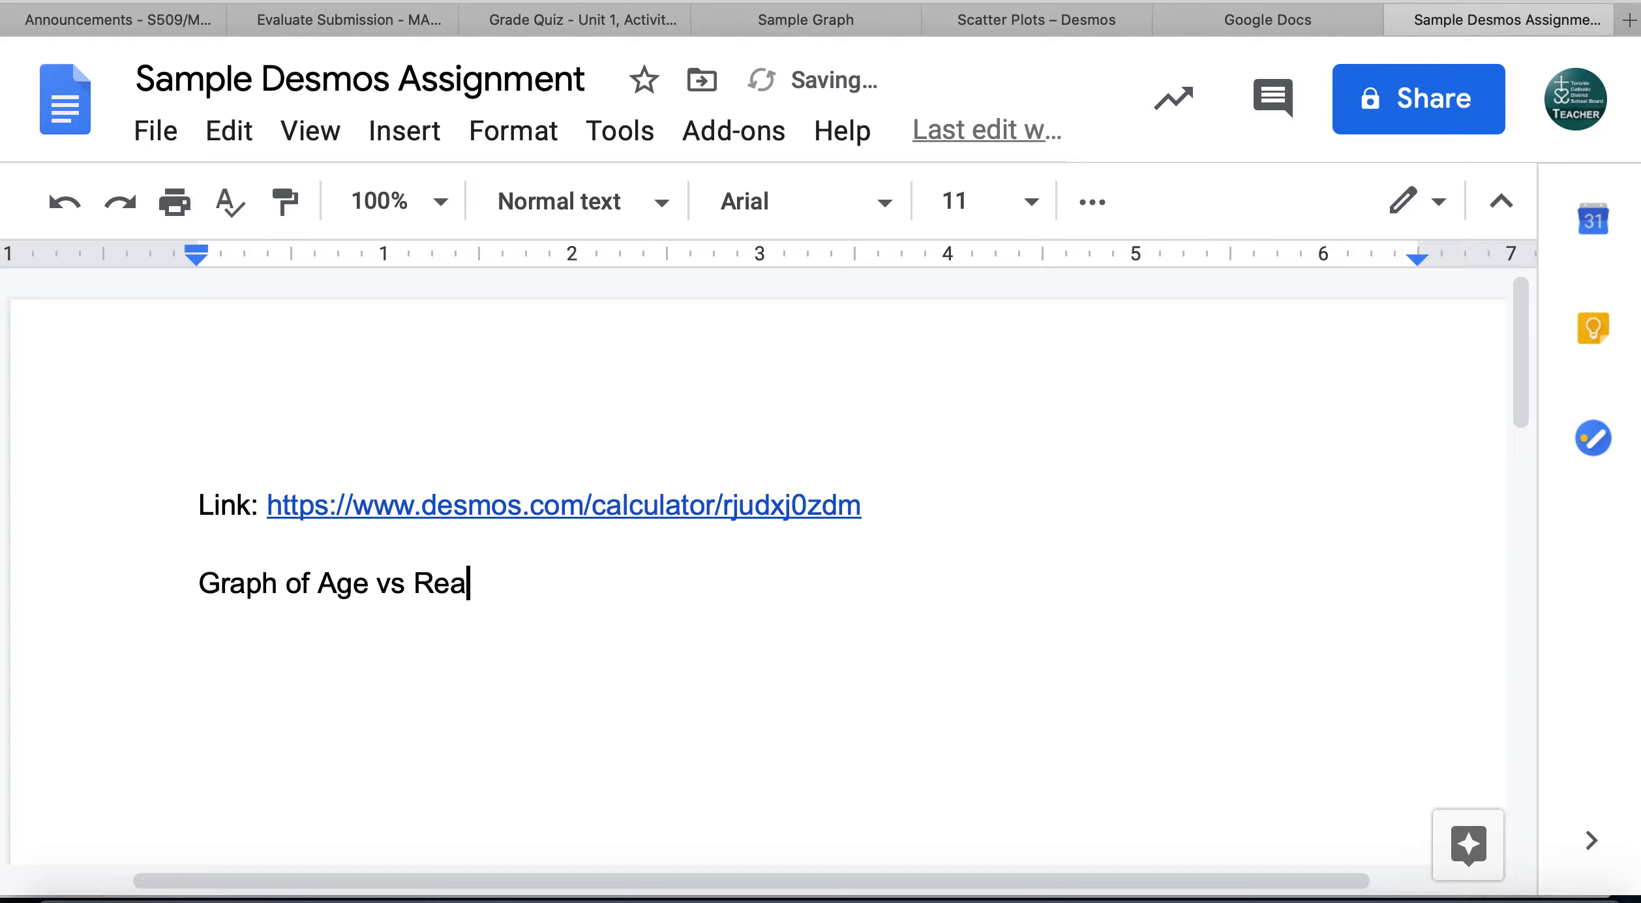
text(dtions Ti)
key(BackSpace)
key(BackSpace)
key(BackSpace)
key(BackSpace)
text(Times)
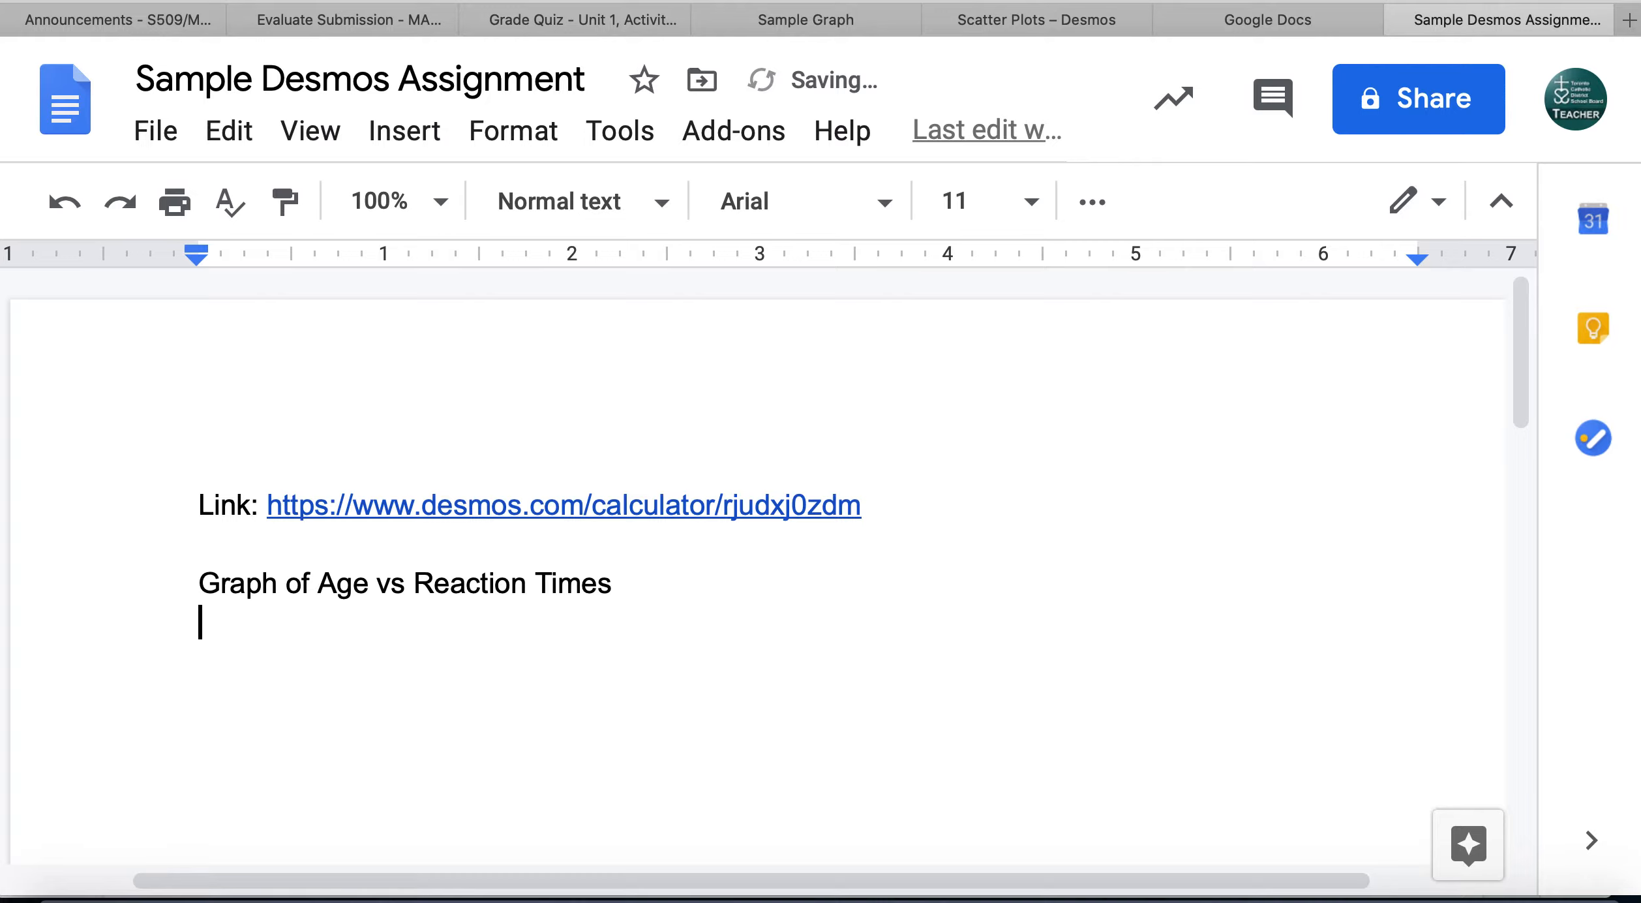
key(Return)
- Insert the image desmos-graph-2.png from the Downloads folder below the graph caption
click(439, 145)
mouse_move(472, 206)
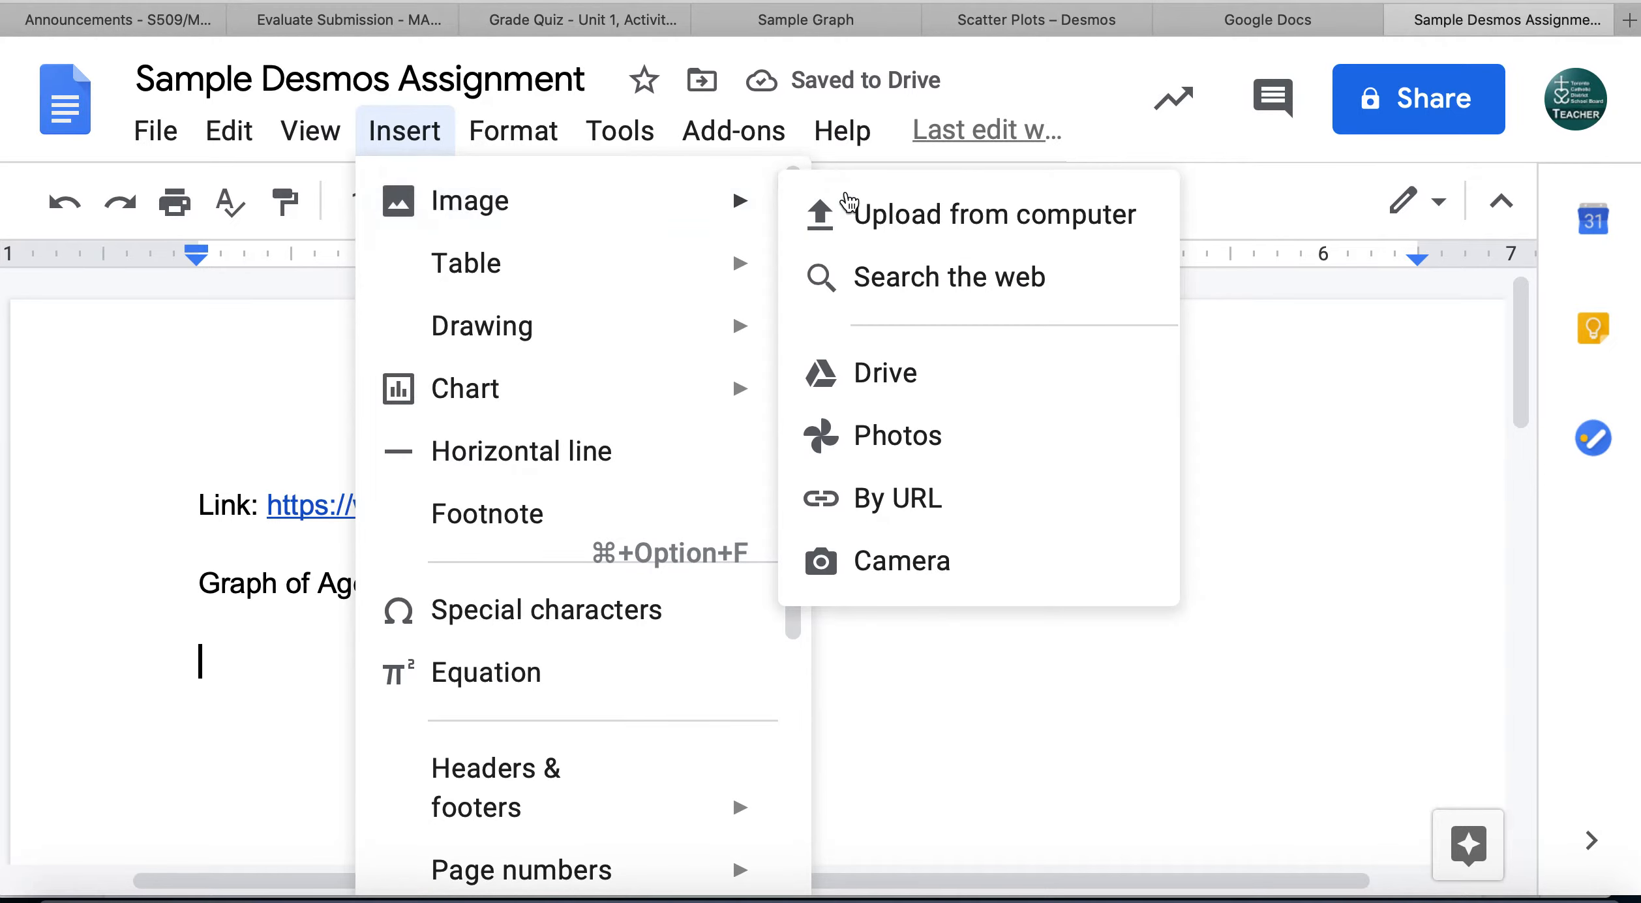
click(916, 215)
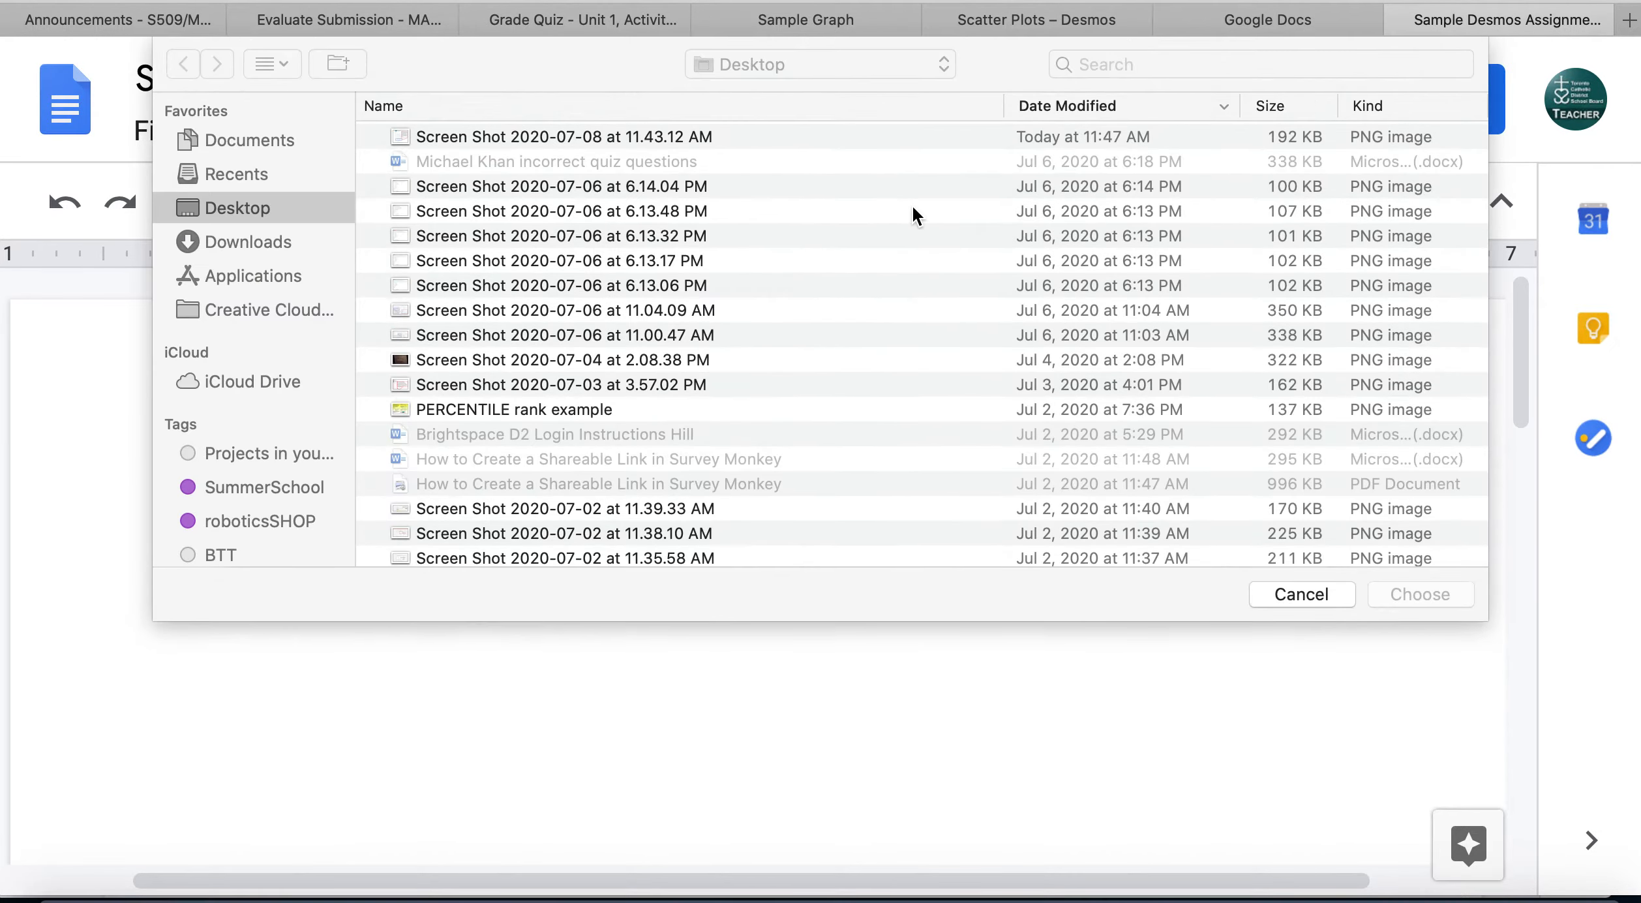
click(269, 243)
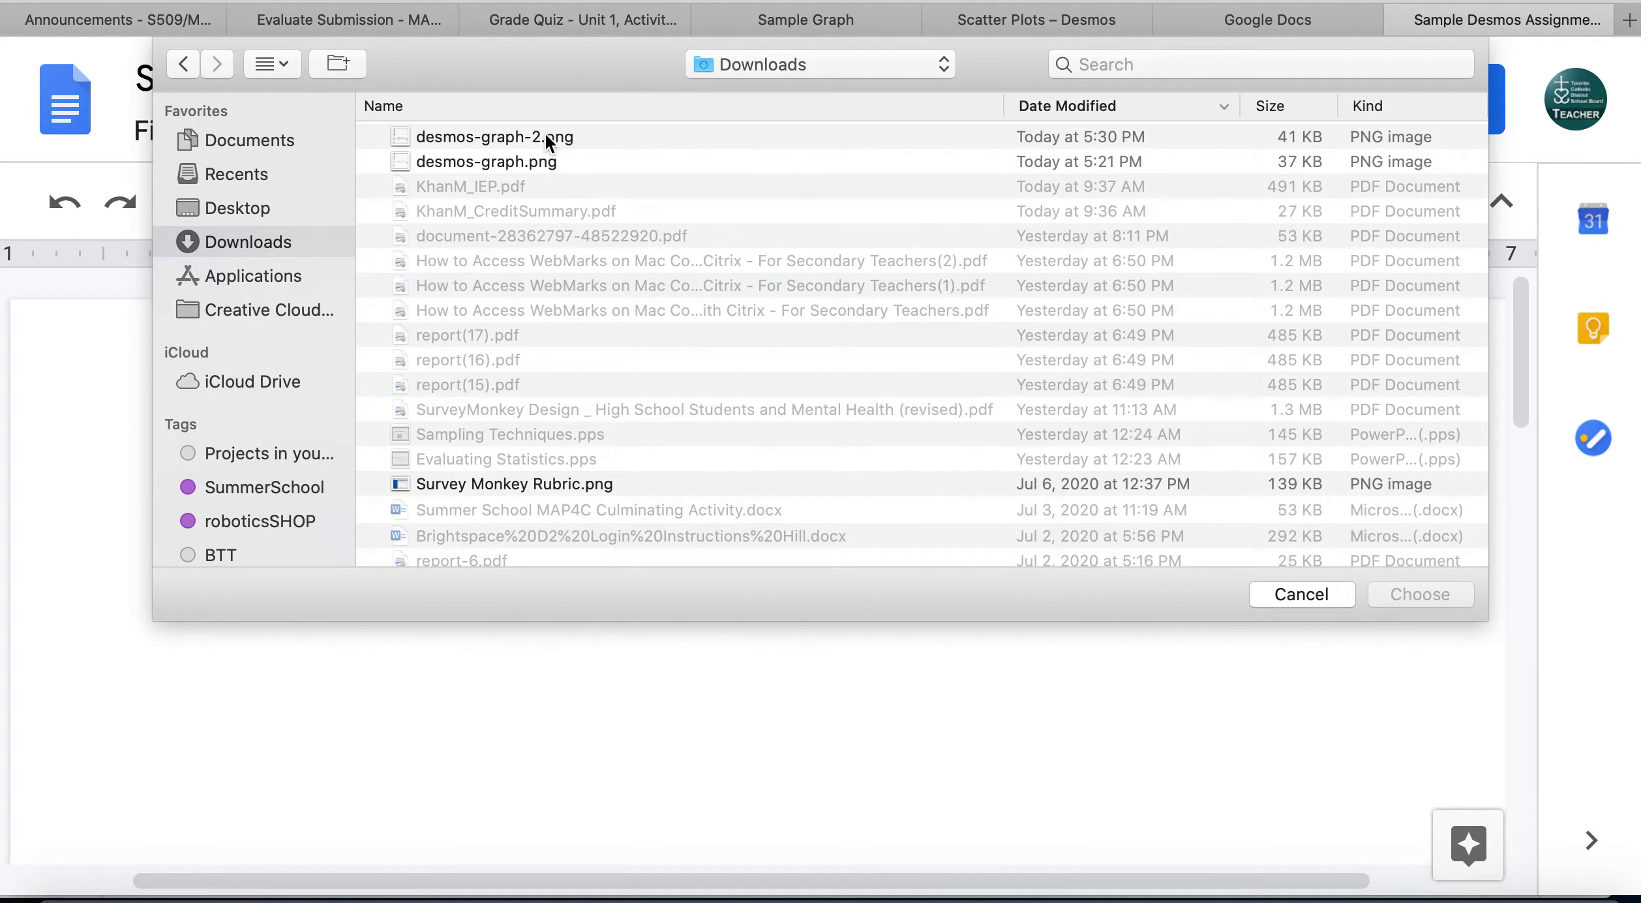
click(546, 136)
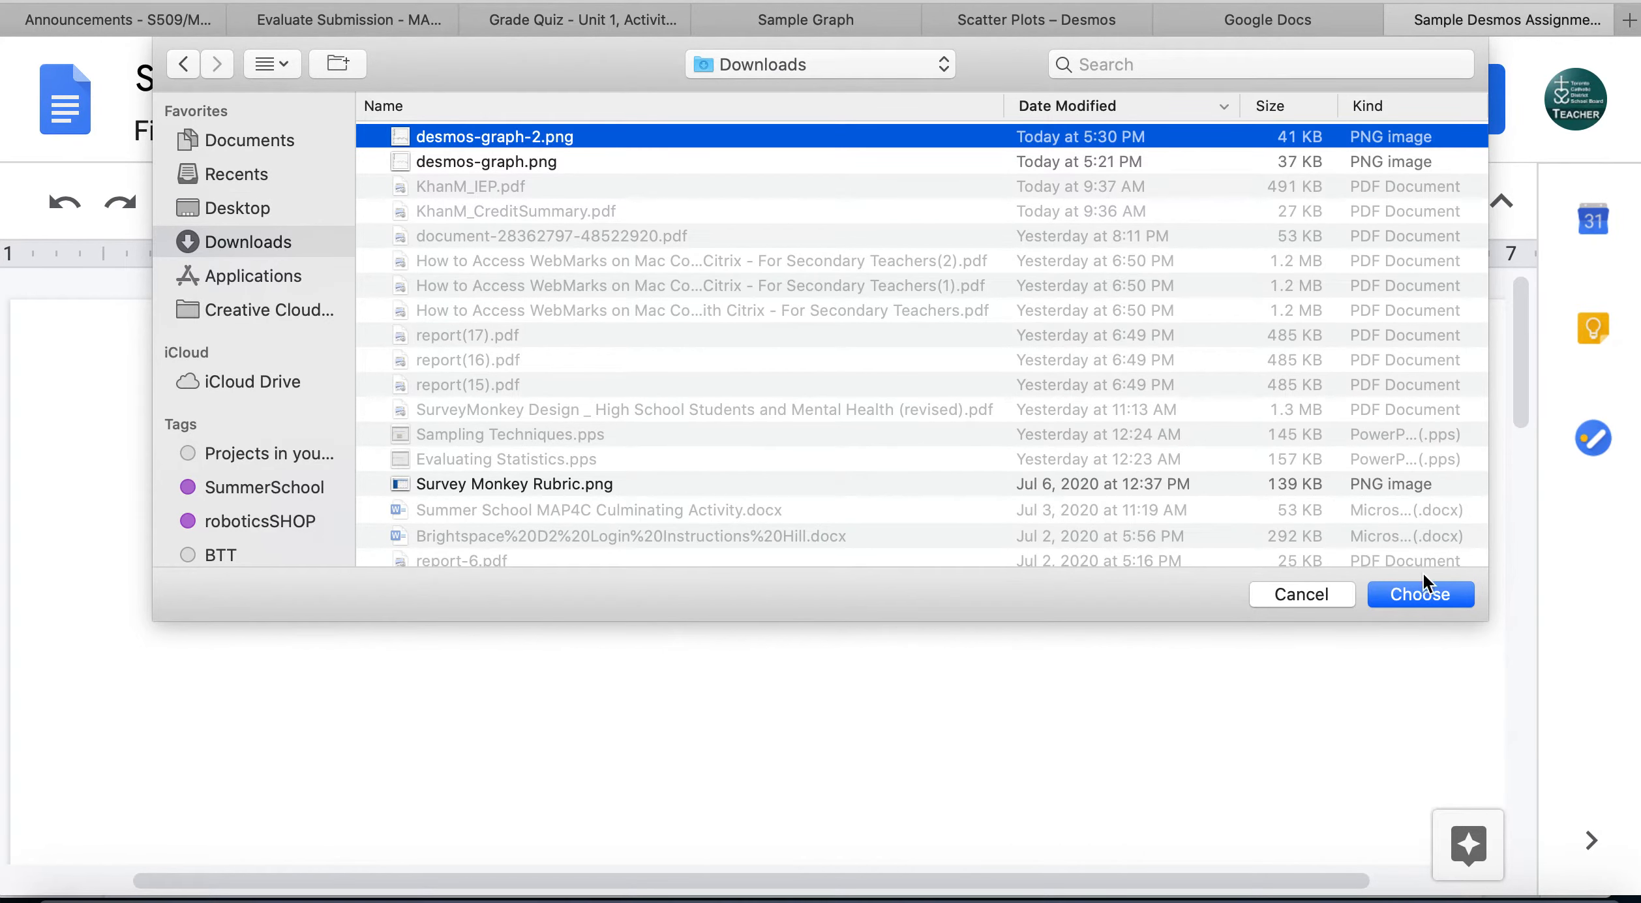
click(1434, 592)
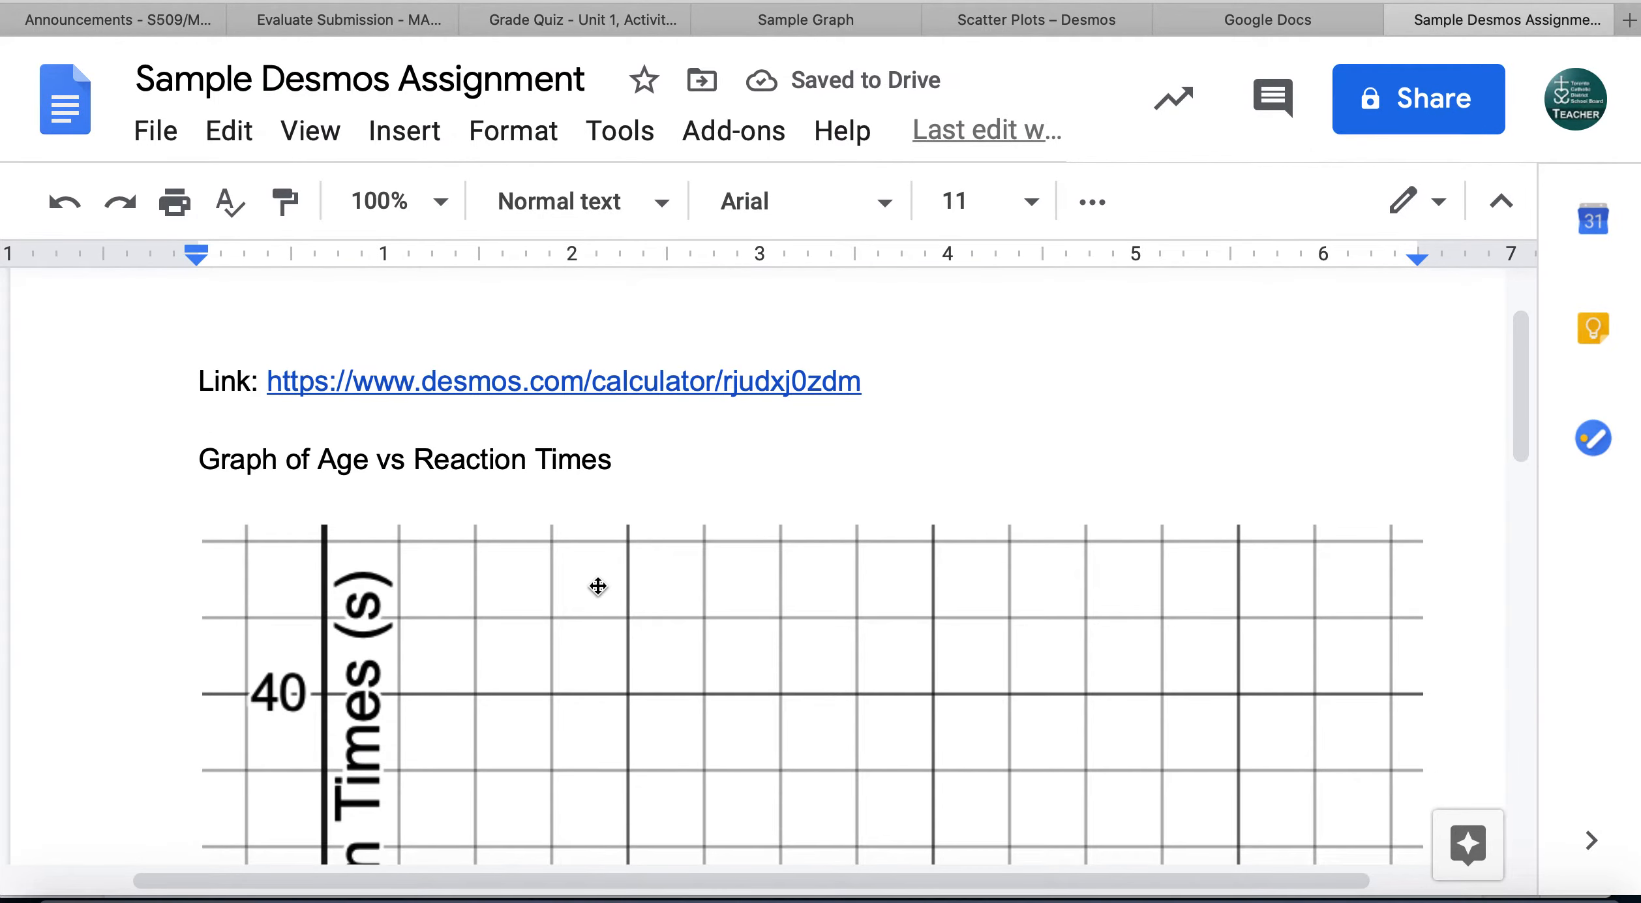
- Shrink the inserted graph image proportionally to about 4.2 inches wide and check how it fits under its caption
click(283, 530)
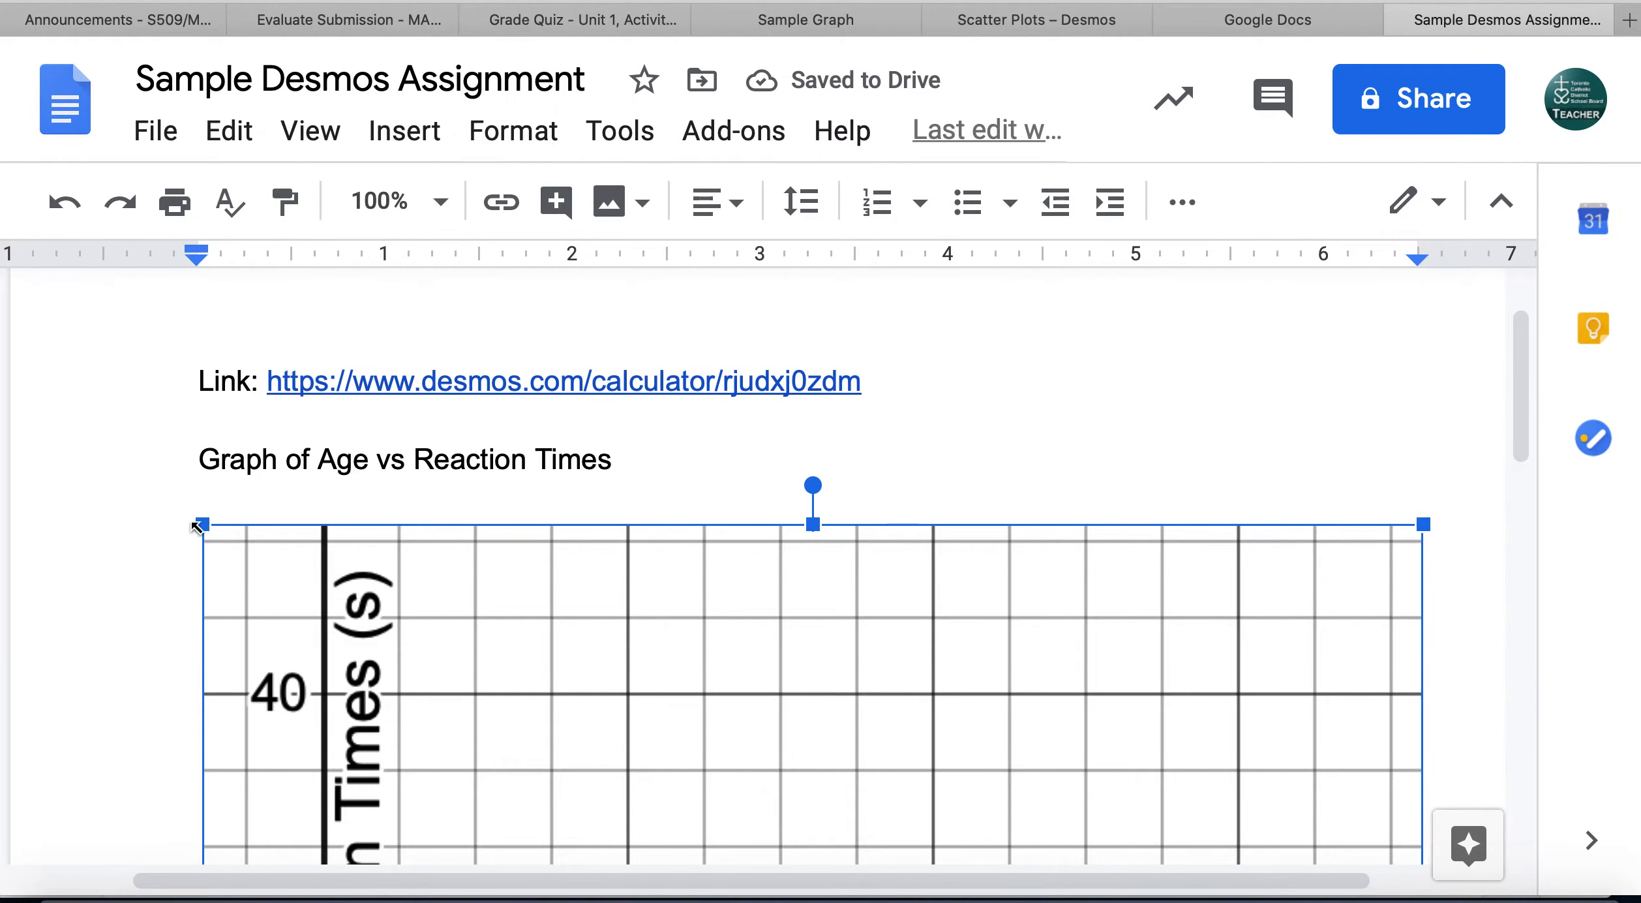
drag(196, 526, 650, 809)
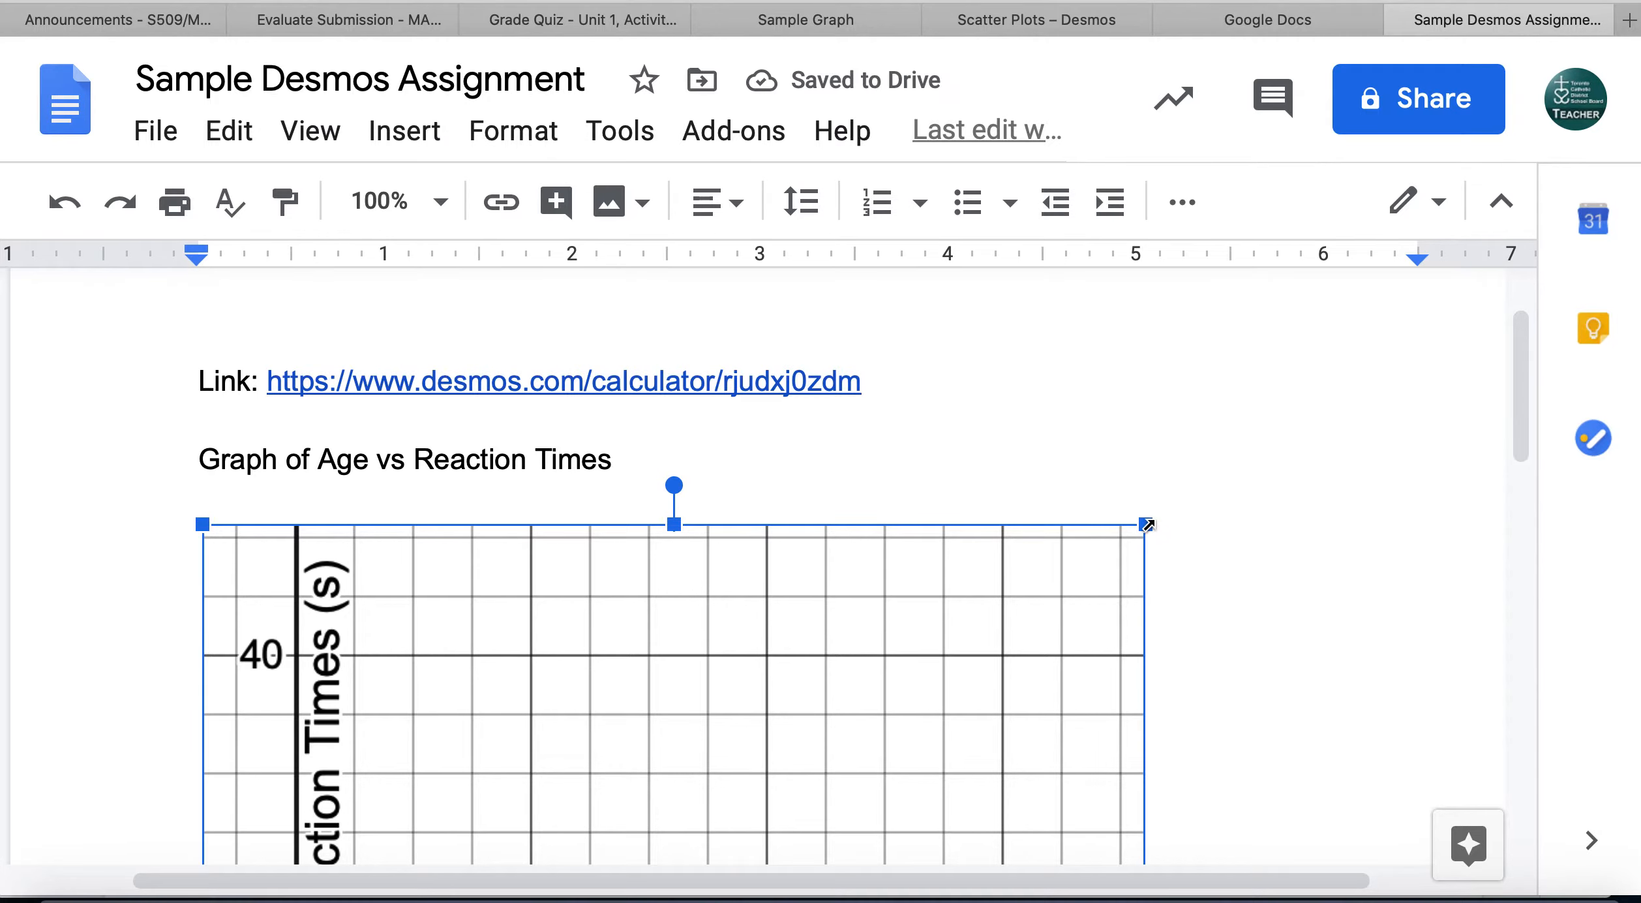
drag(1141, 527, 949, 680)
scroll(1136, 547, down, 5)
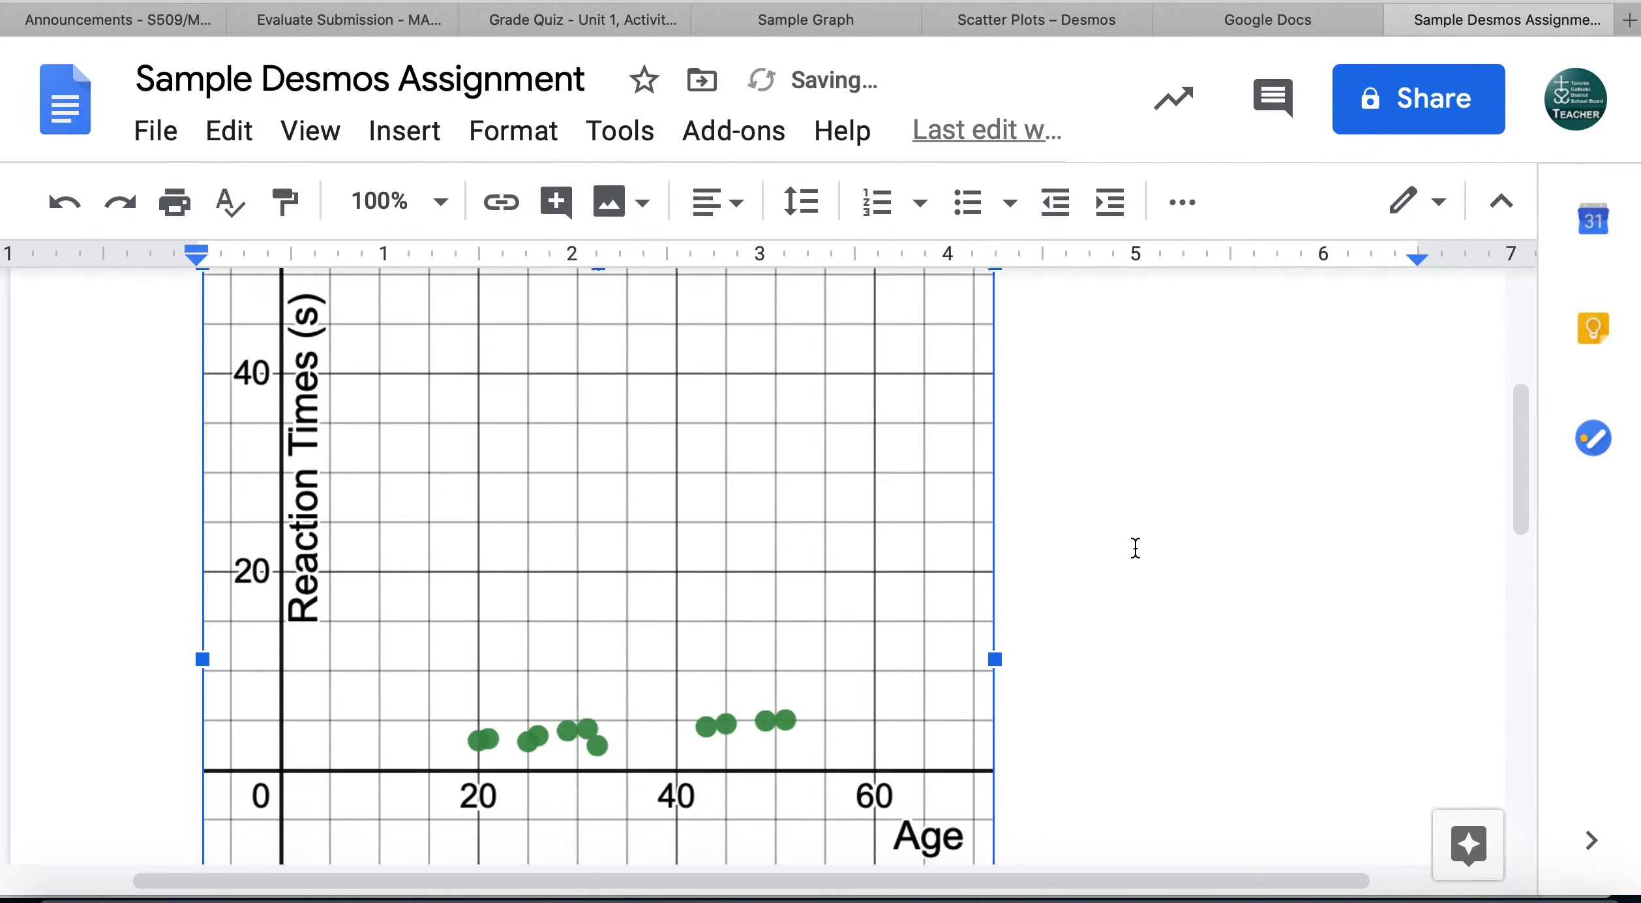
scroll(1135, 548, up, 4)
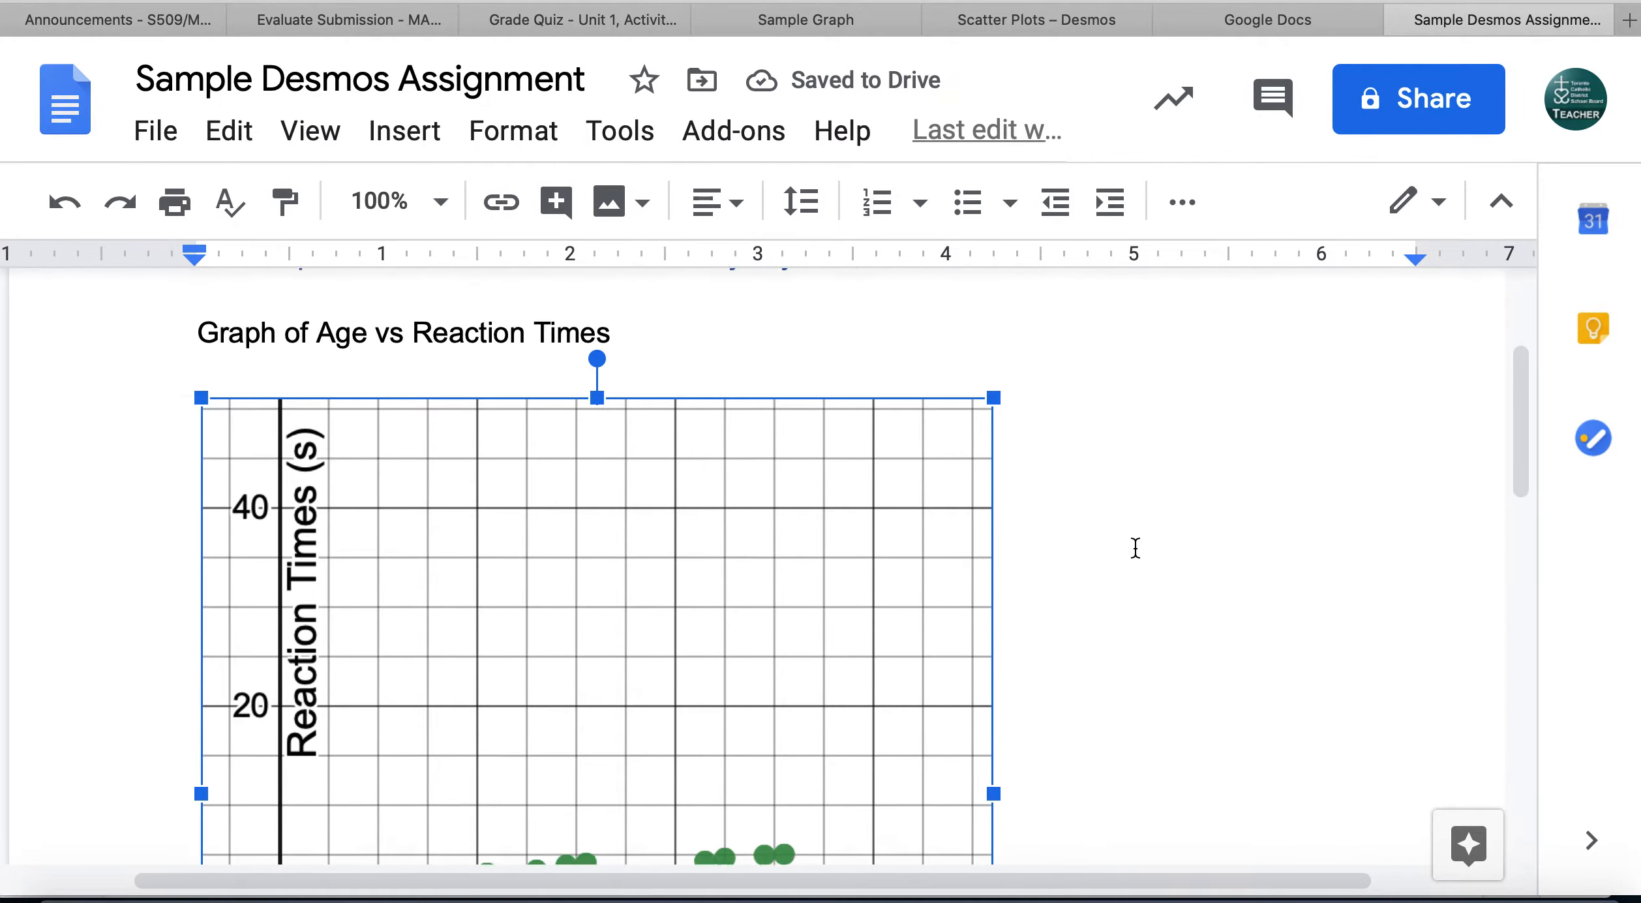
scroll(1136, 542, down, 2)
scroll(1119, 601, down, 5)
click(1120, 600)
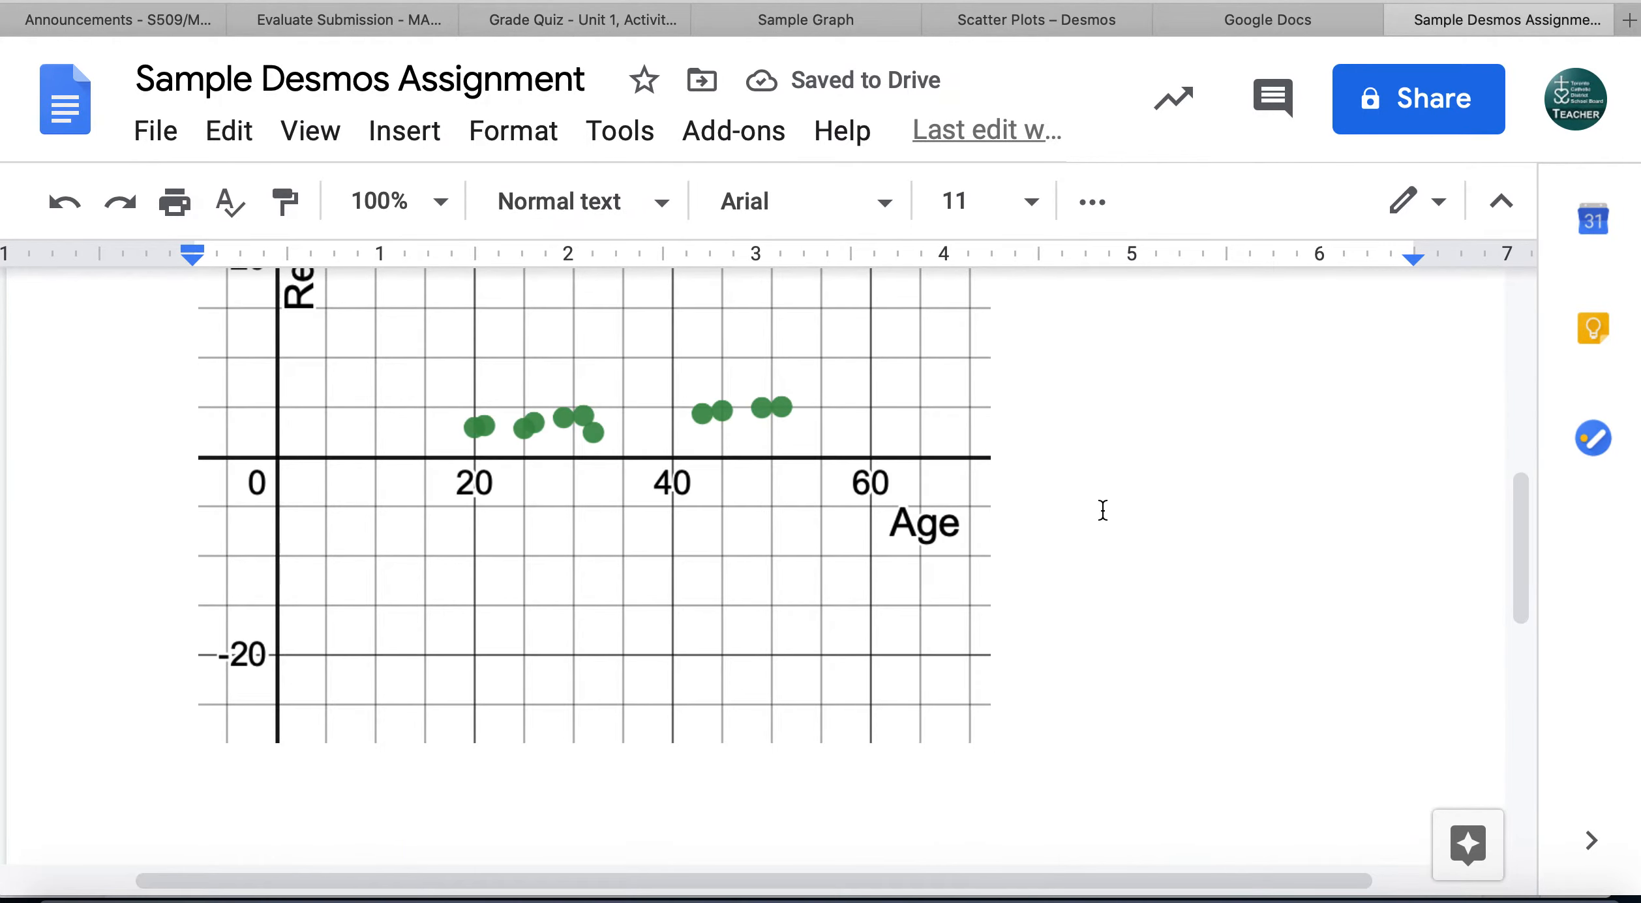
scroll(1102, 510, up, 8)
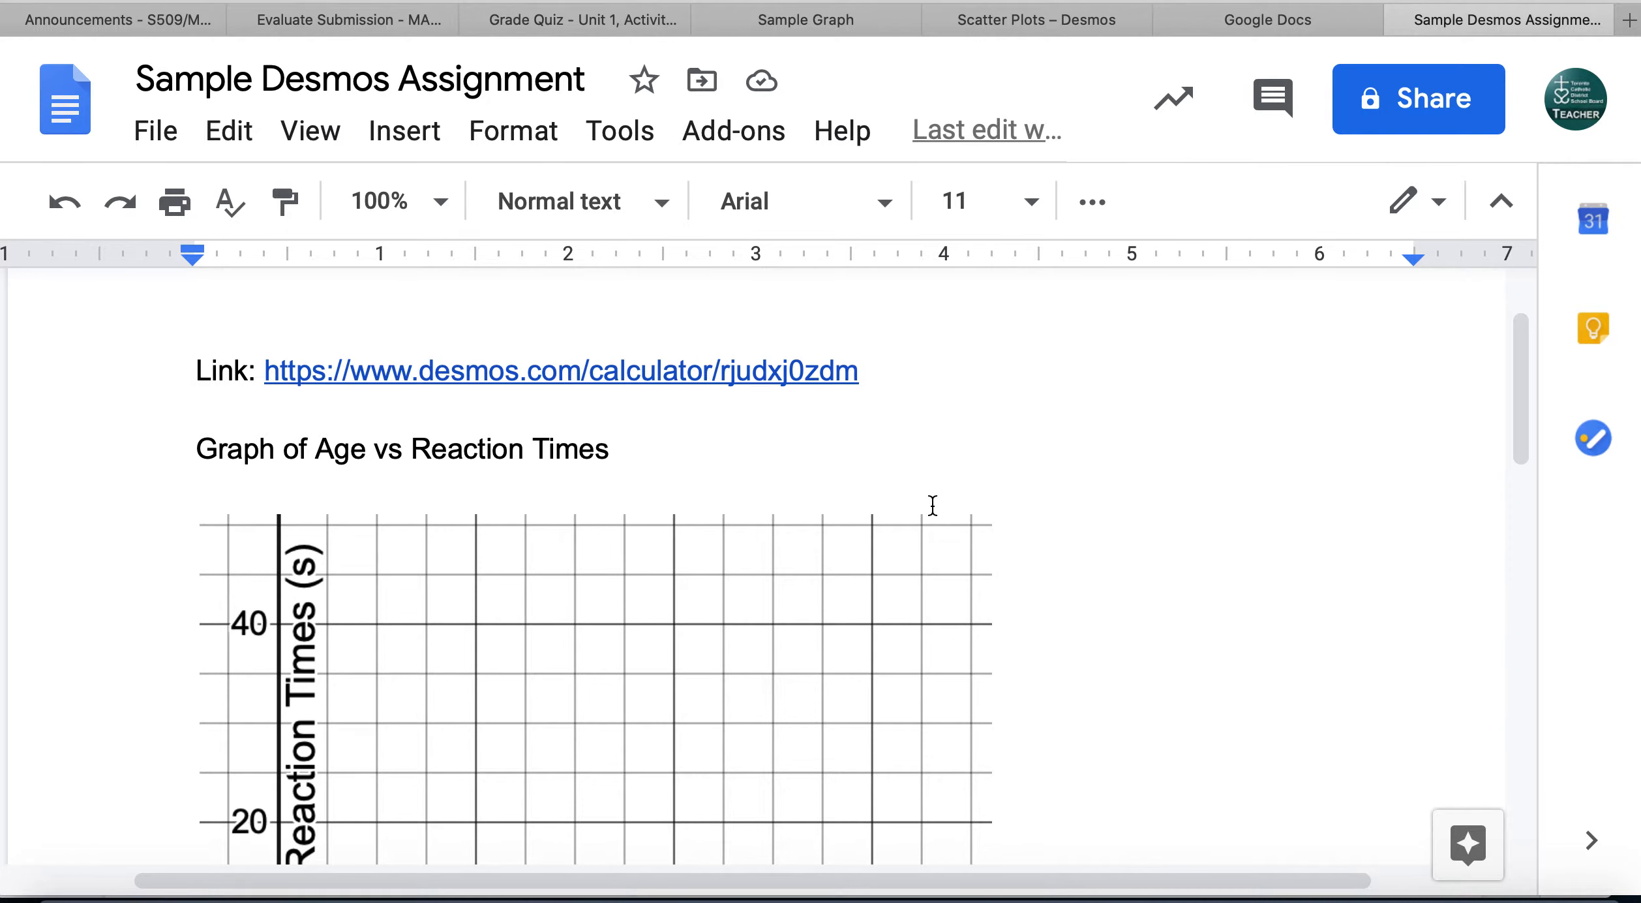
scroll(932, 505, up, 1)
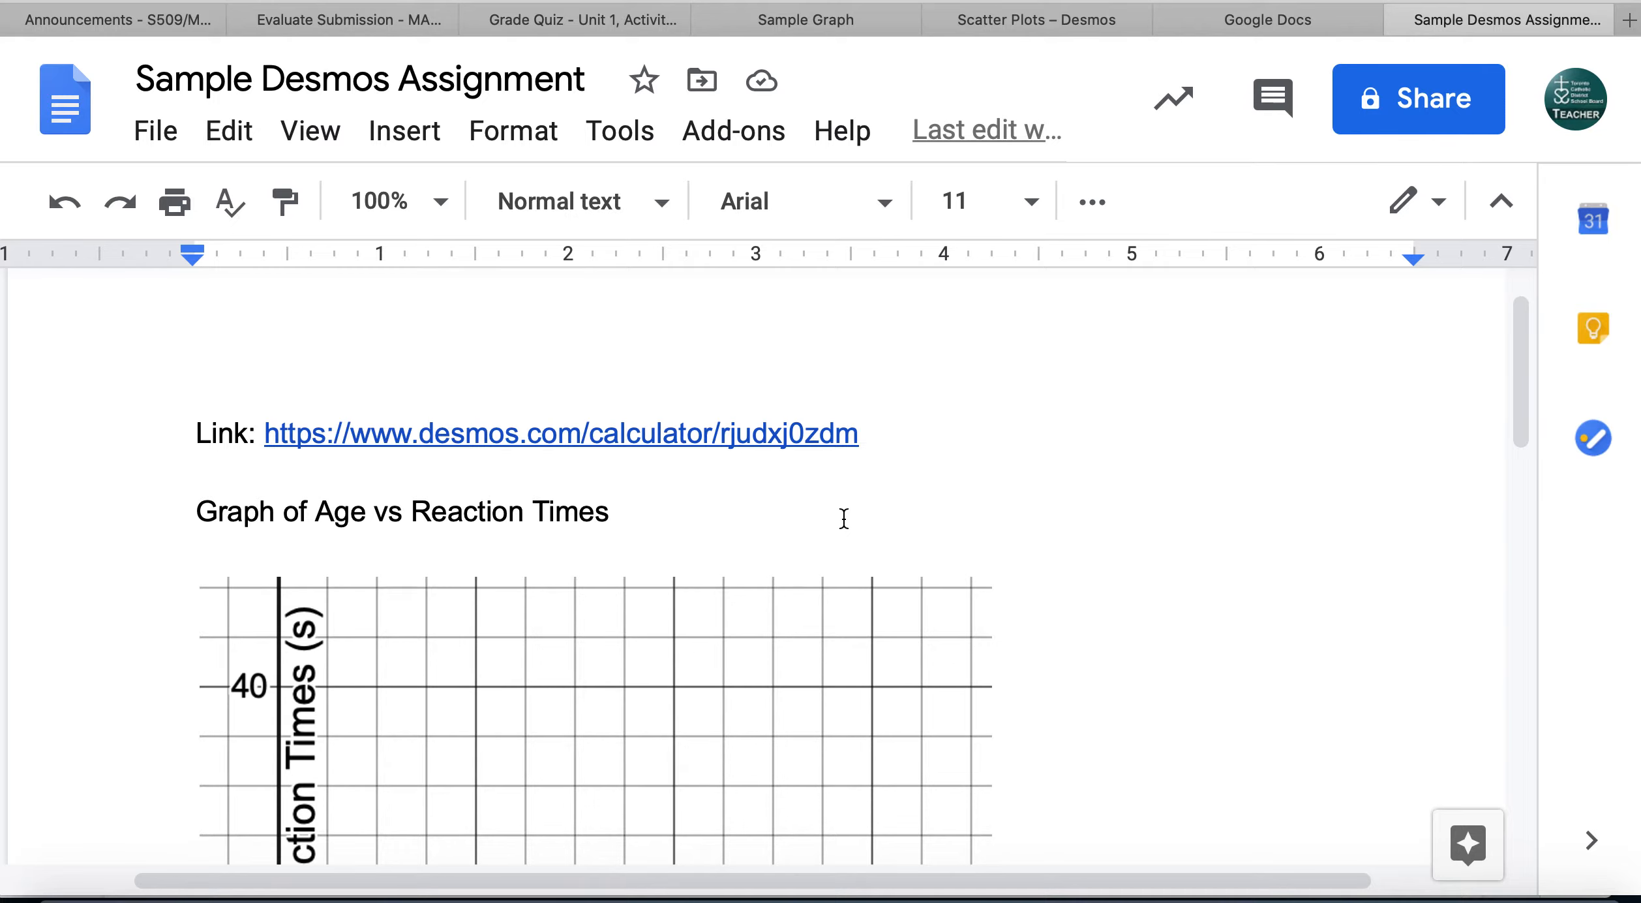
- Return to the Sample Graph in Desmos and close the export window
click(1055, 21)
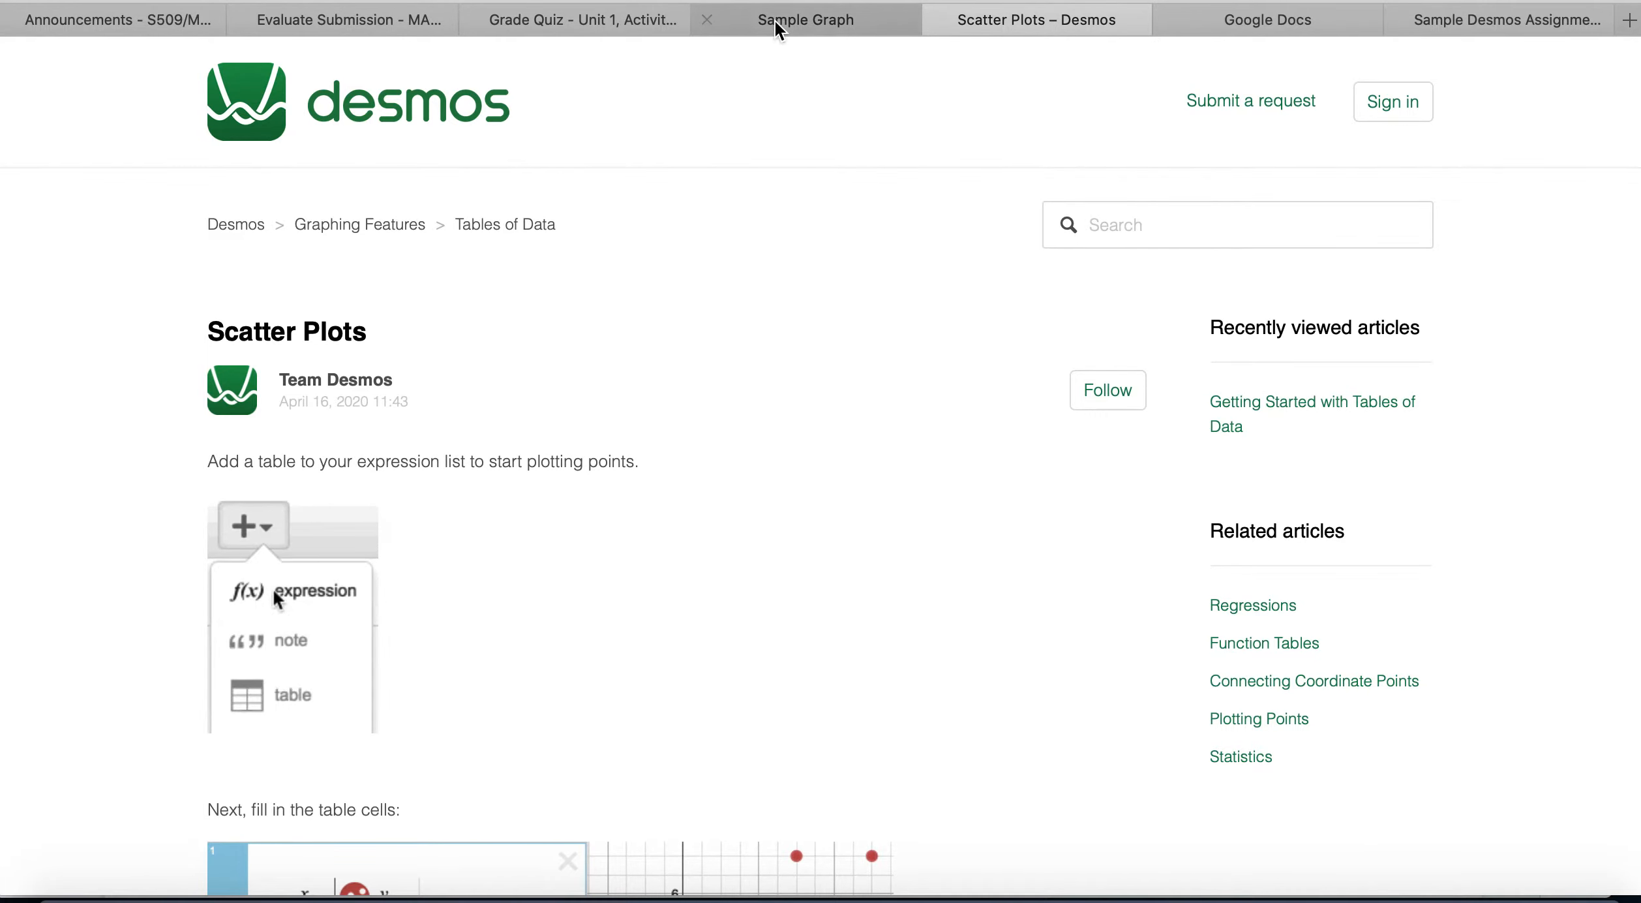
click(797, 21)
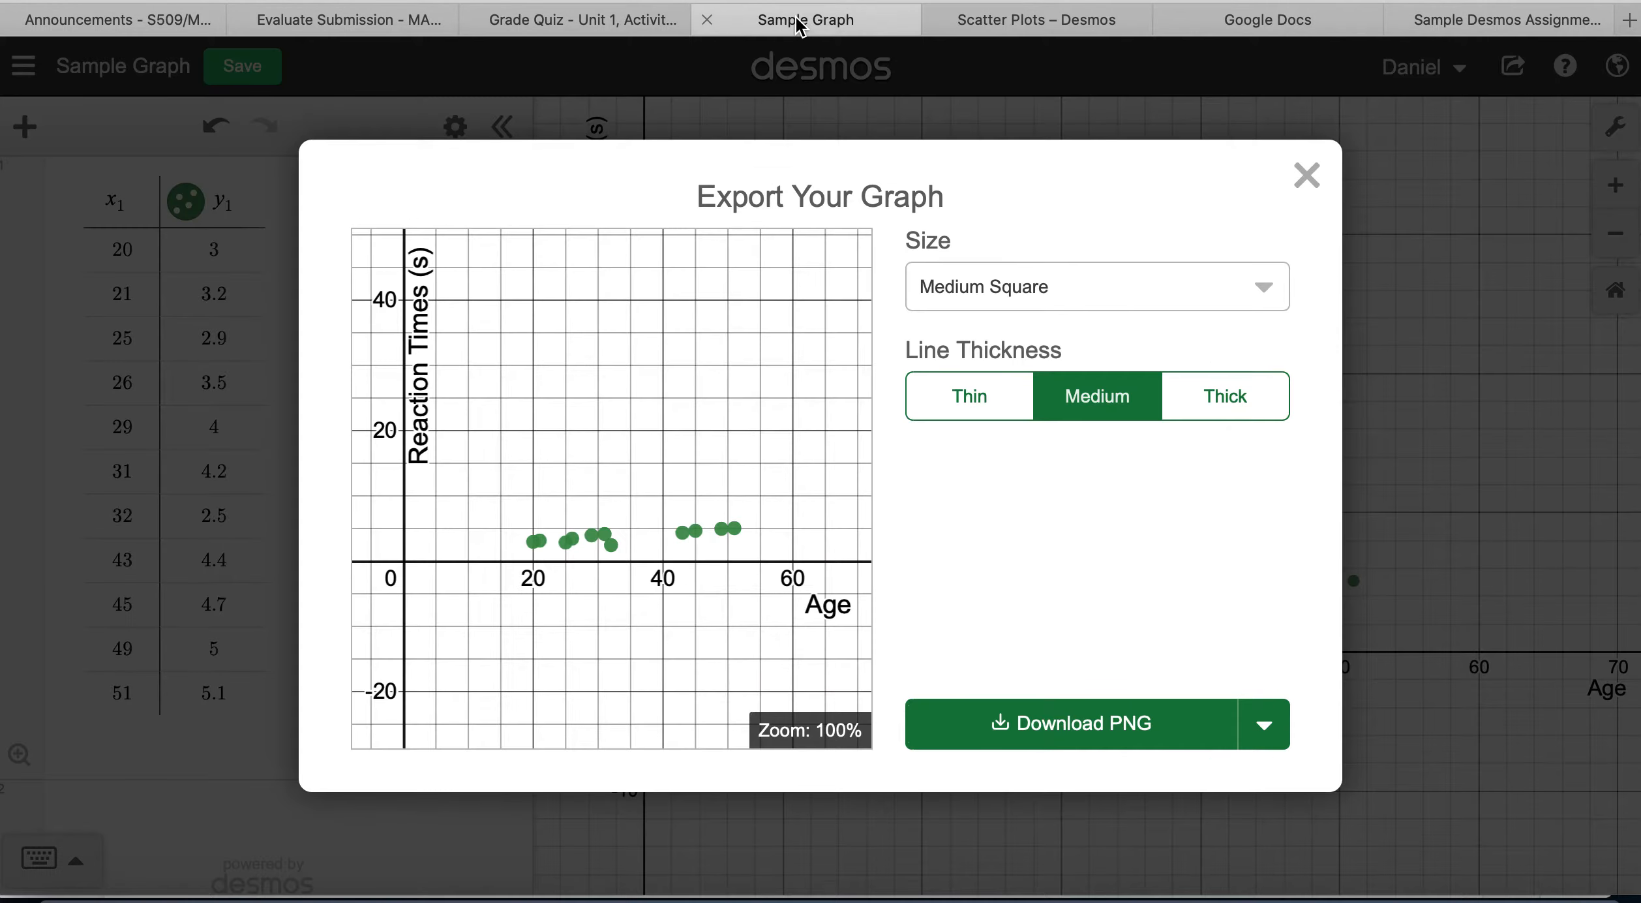
click(1307, 175)
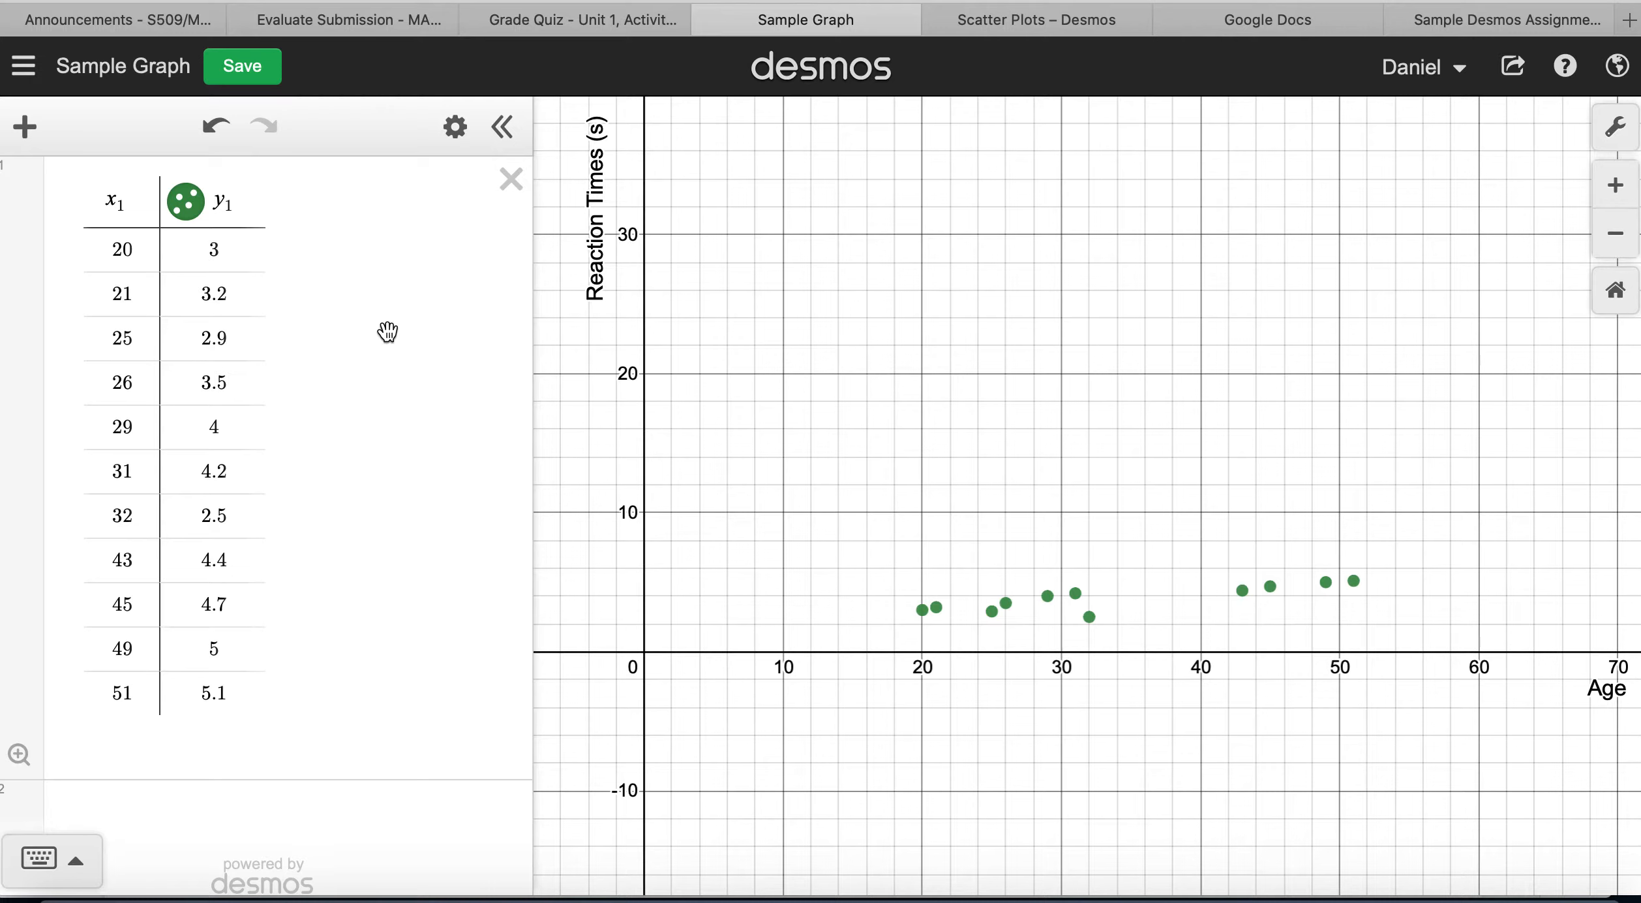
- Capture a screenshot of only the region containing the x₁ and y₁ data table, from its header to the row for 51
key(super+shift+5)
drag(6, 6, 40, 154)
drag(808, 330, 832, 348)
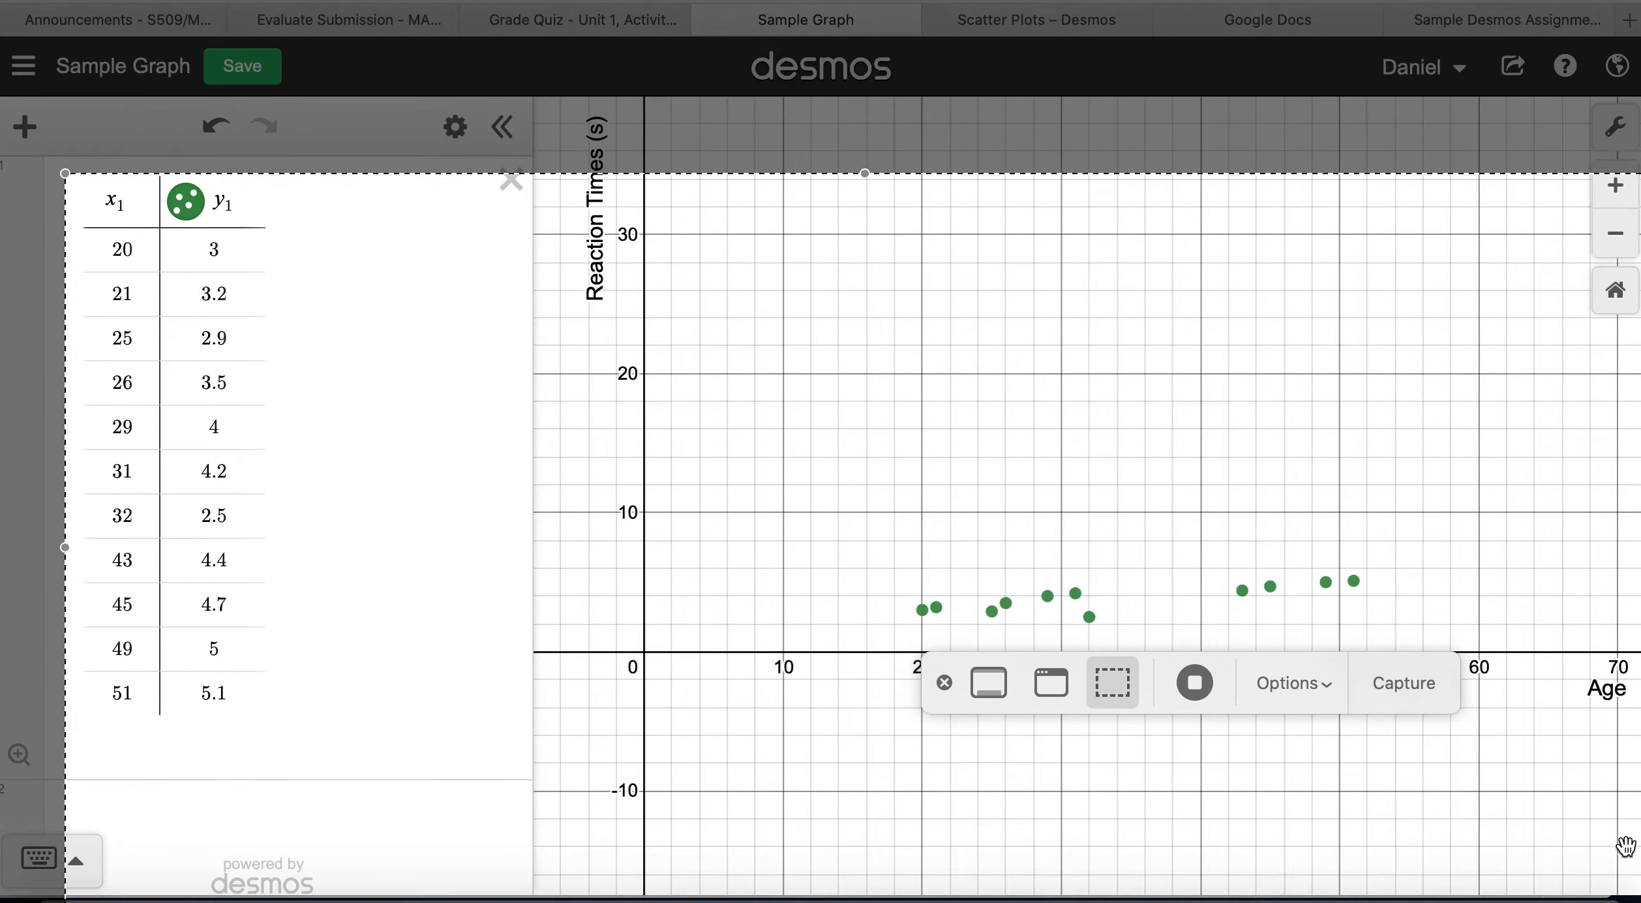
drag(1637, 900, 272, 749)
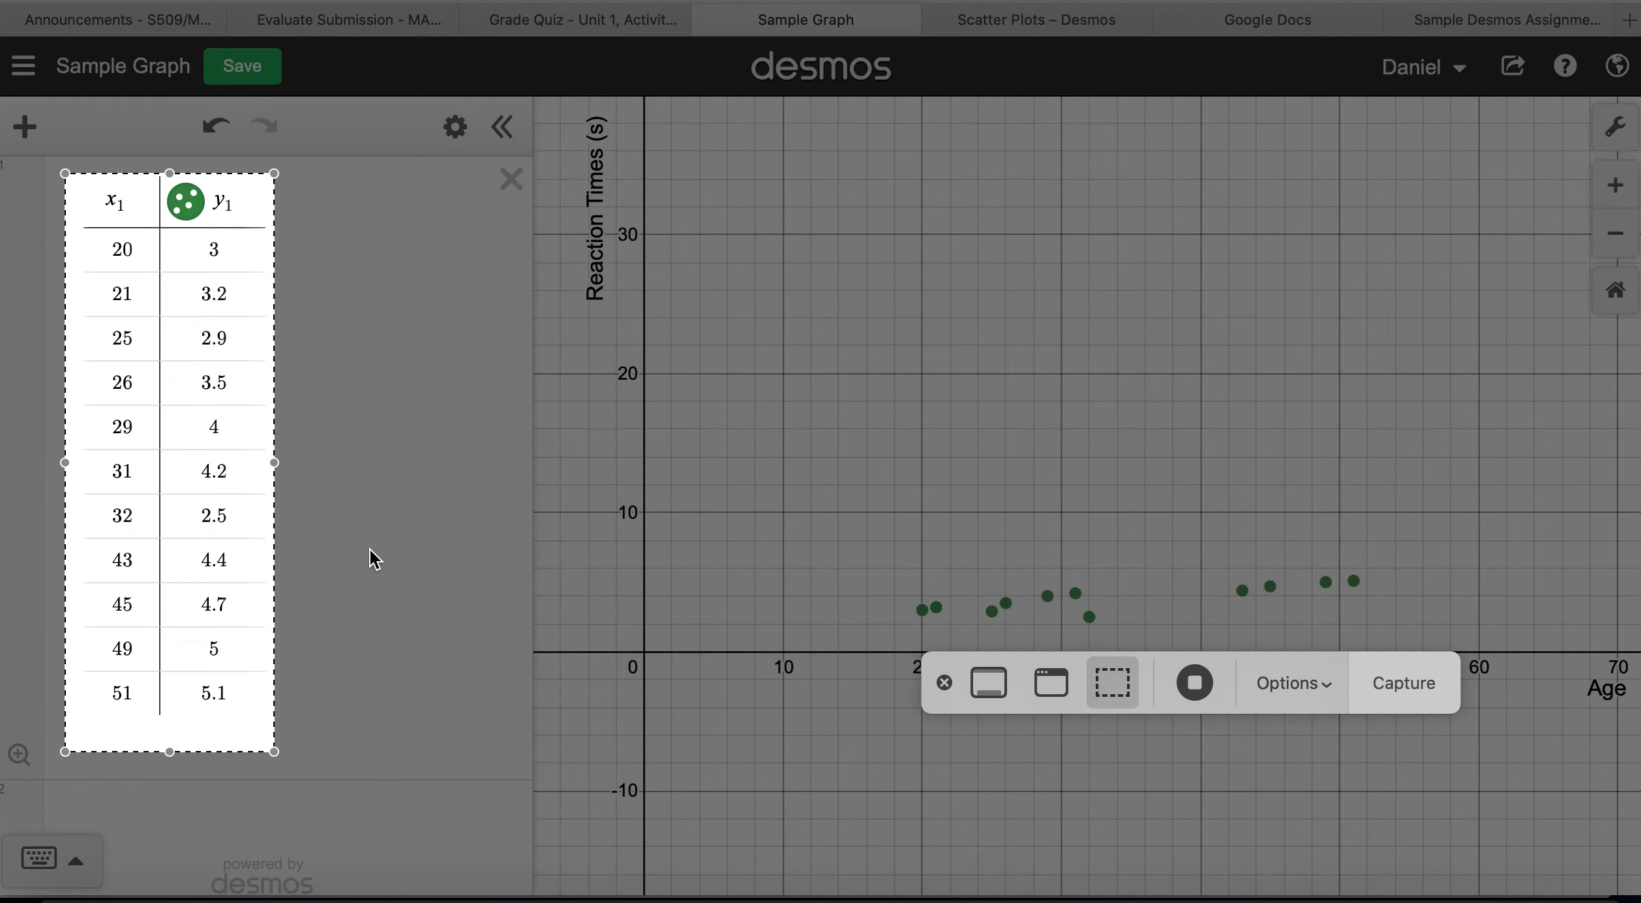
click(1400, 681)
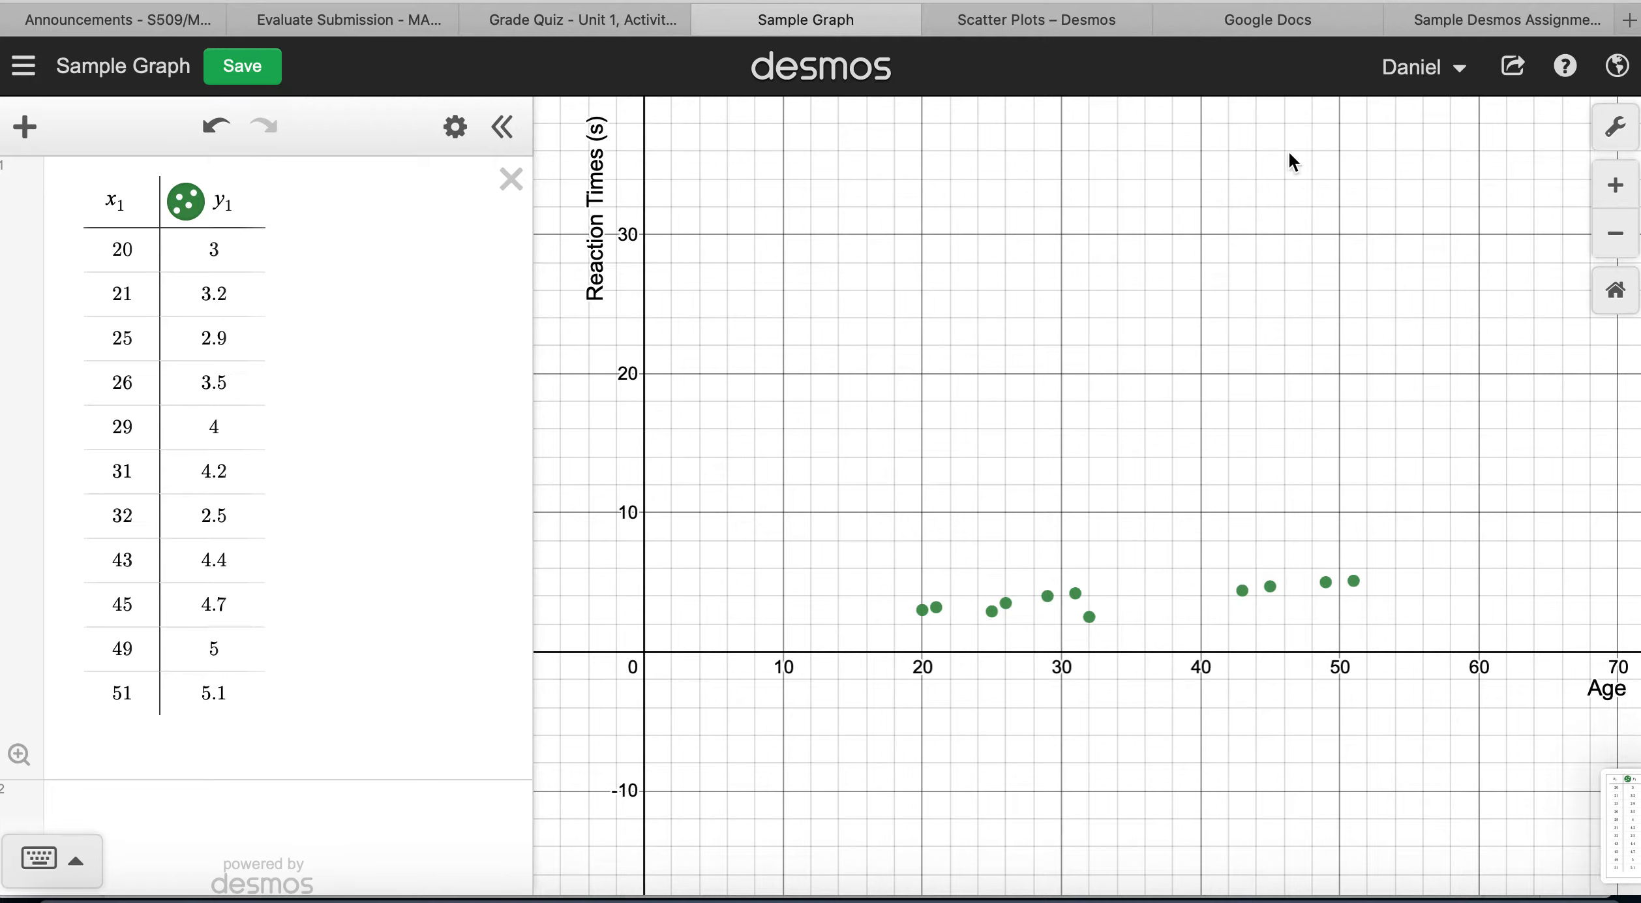
- Return to the Sample Desmos Assignment document and insert "Screen Shot 2020-07-08 at 5.31.45 PM" from the Desktop after the graph image
click(1485, 28)
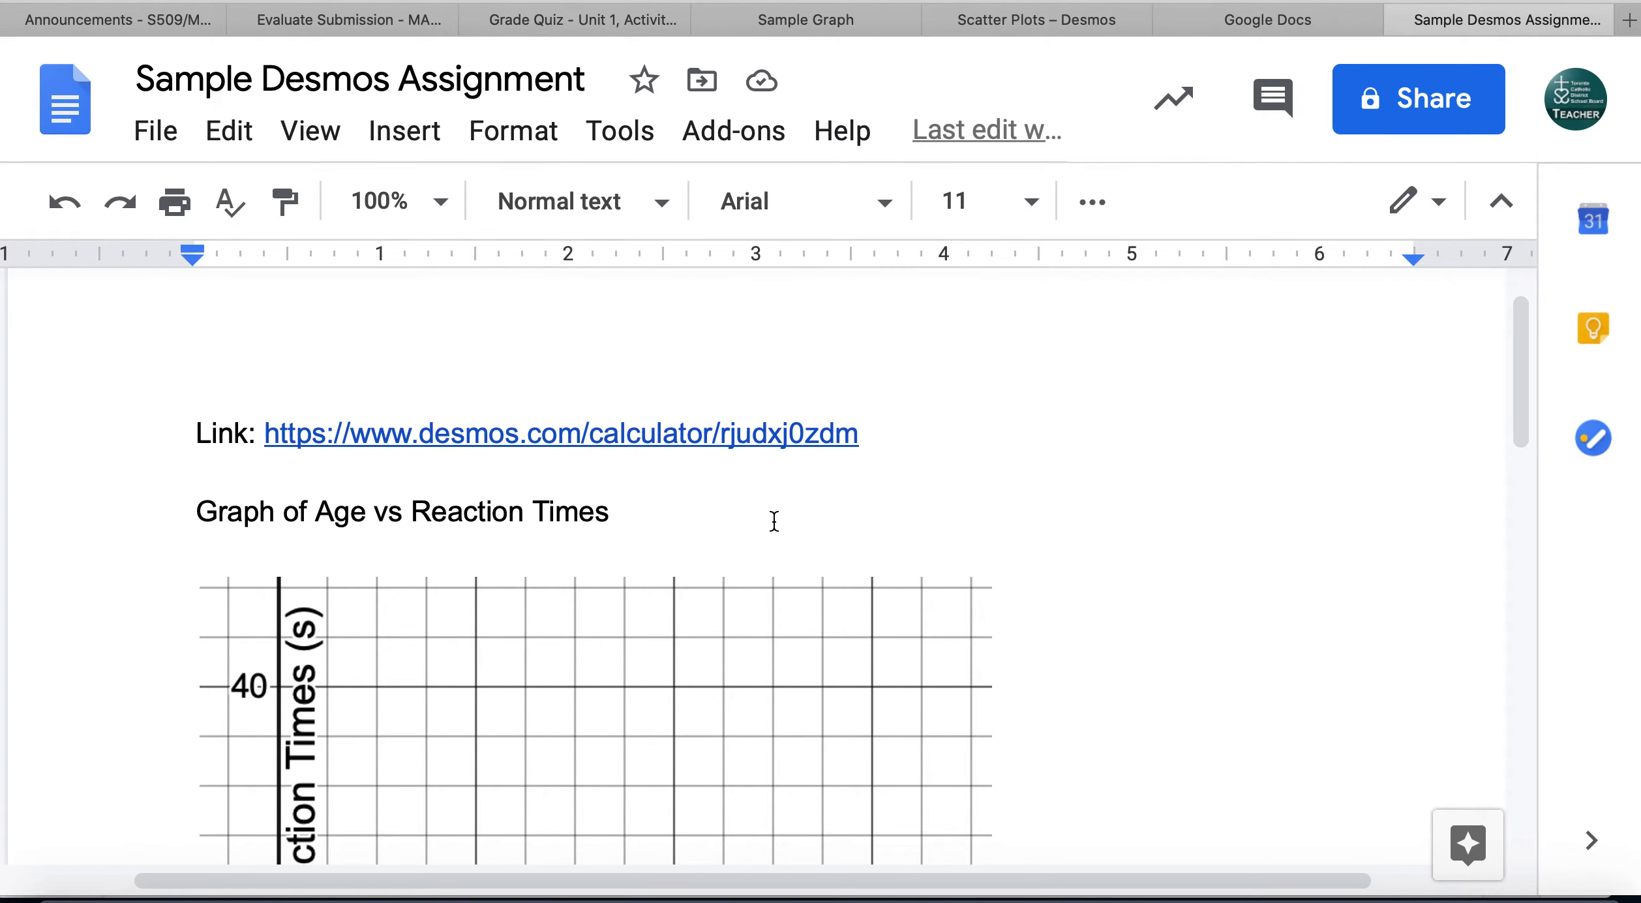
scroll(789, 530, down, 1)
scroll(790, 530, down, 1)
click(989, 581)
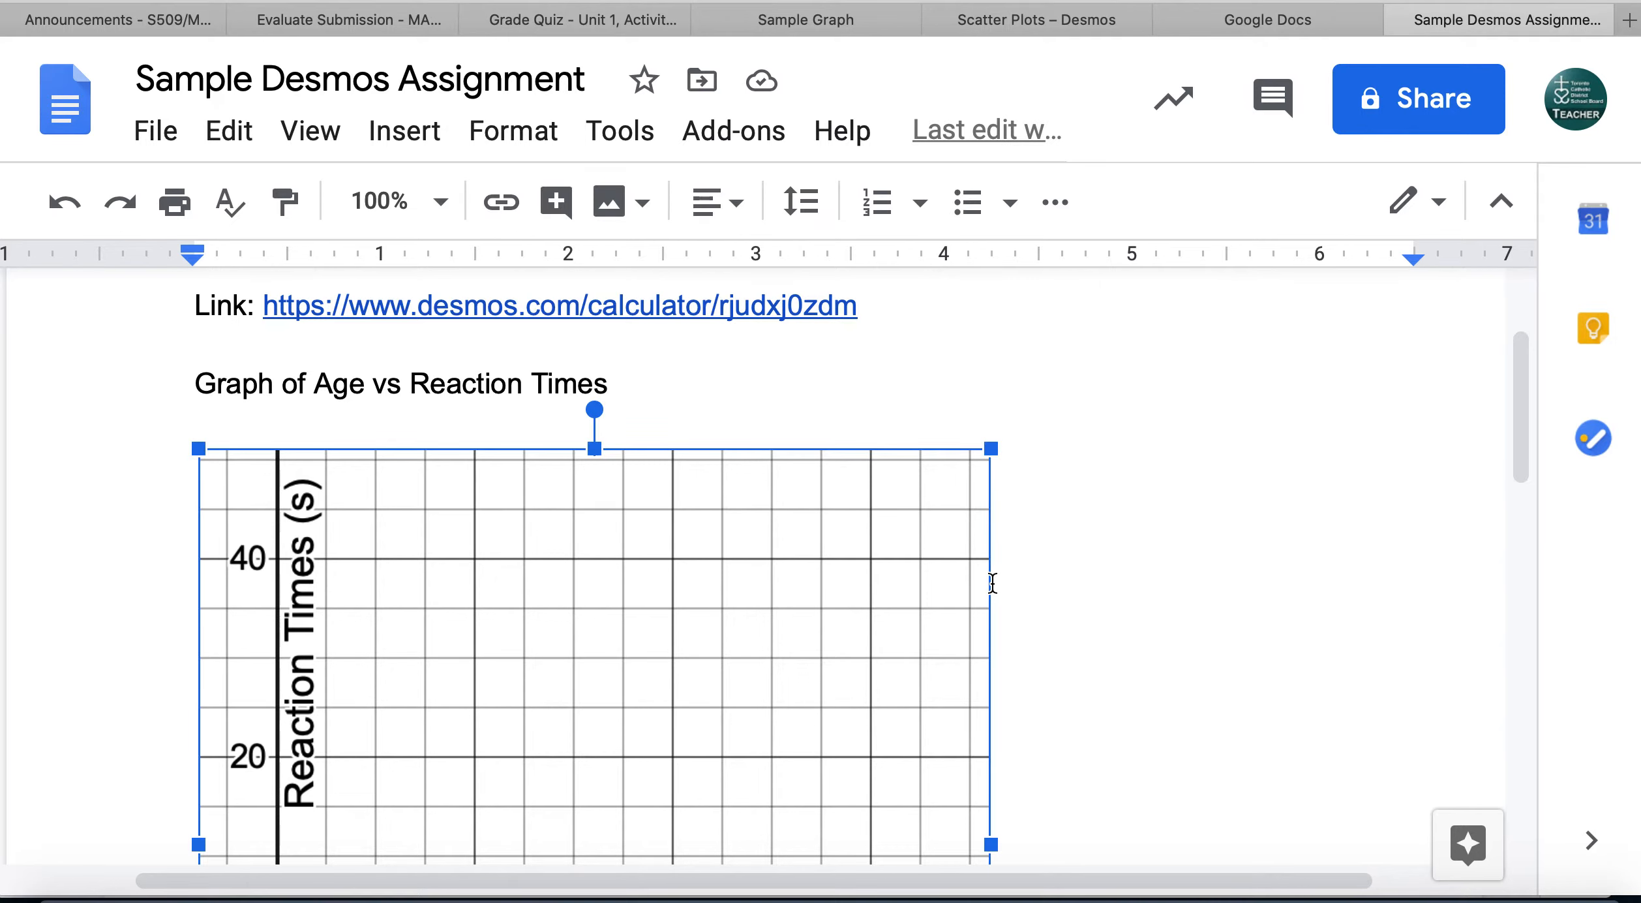
click(1129, 600)
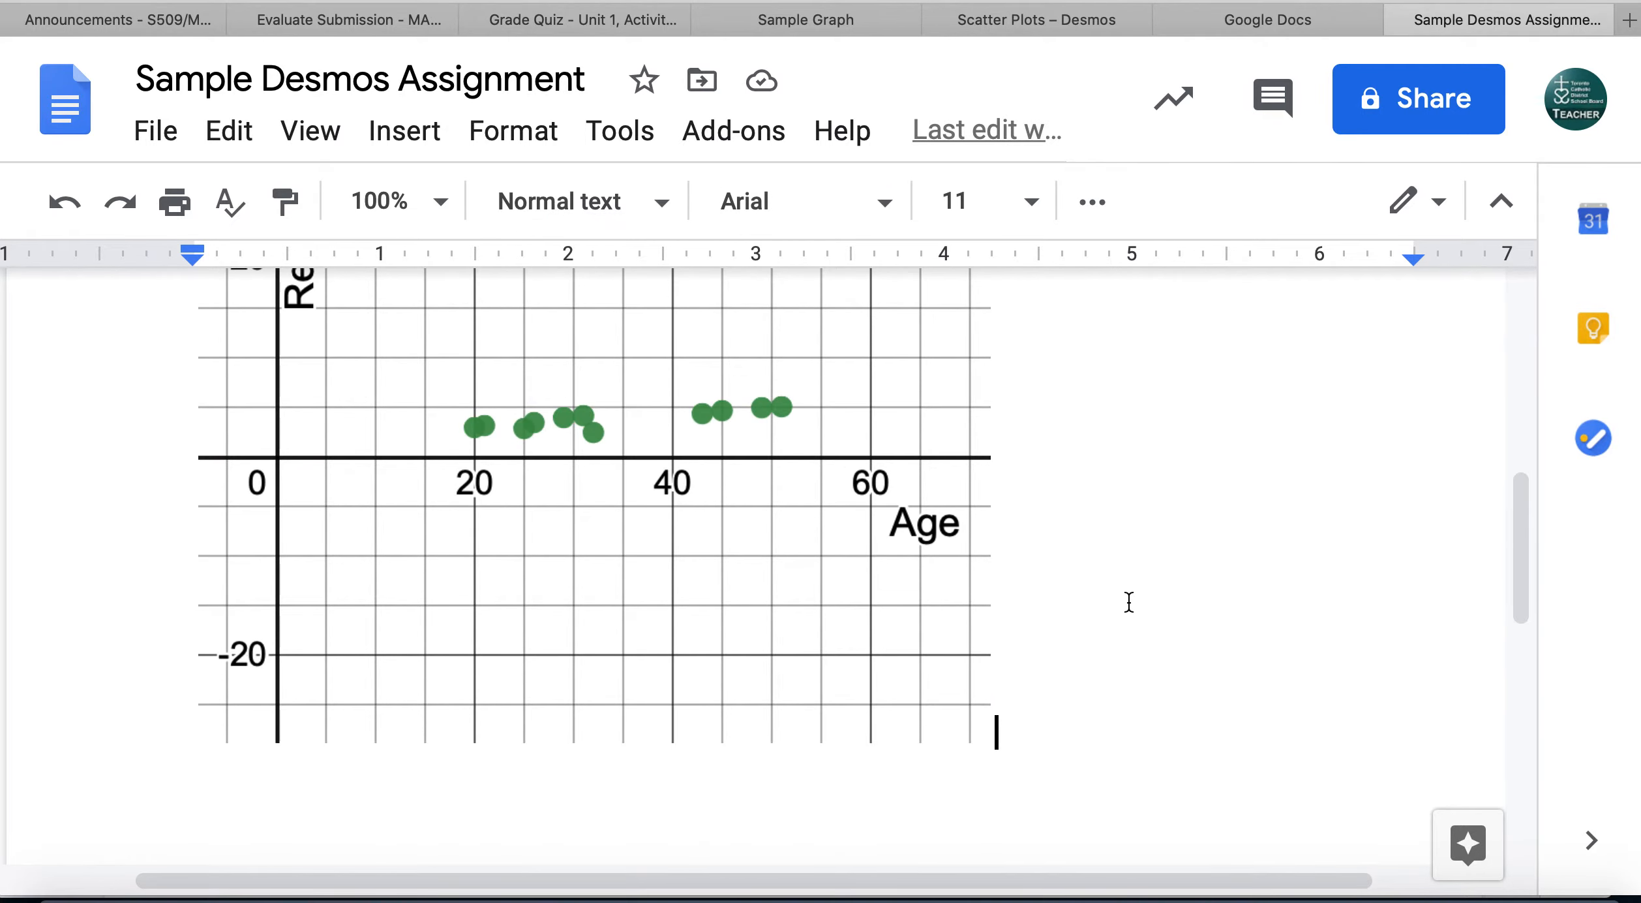
scroll(1136, 731, up, 2)
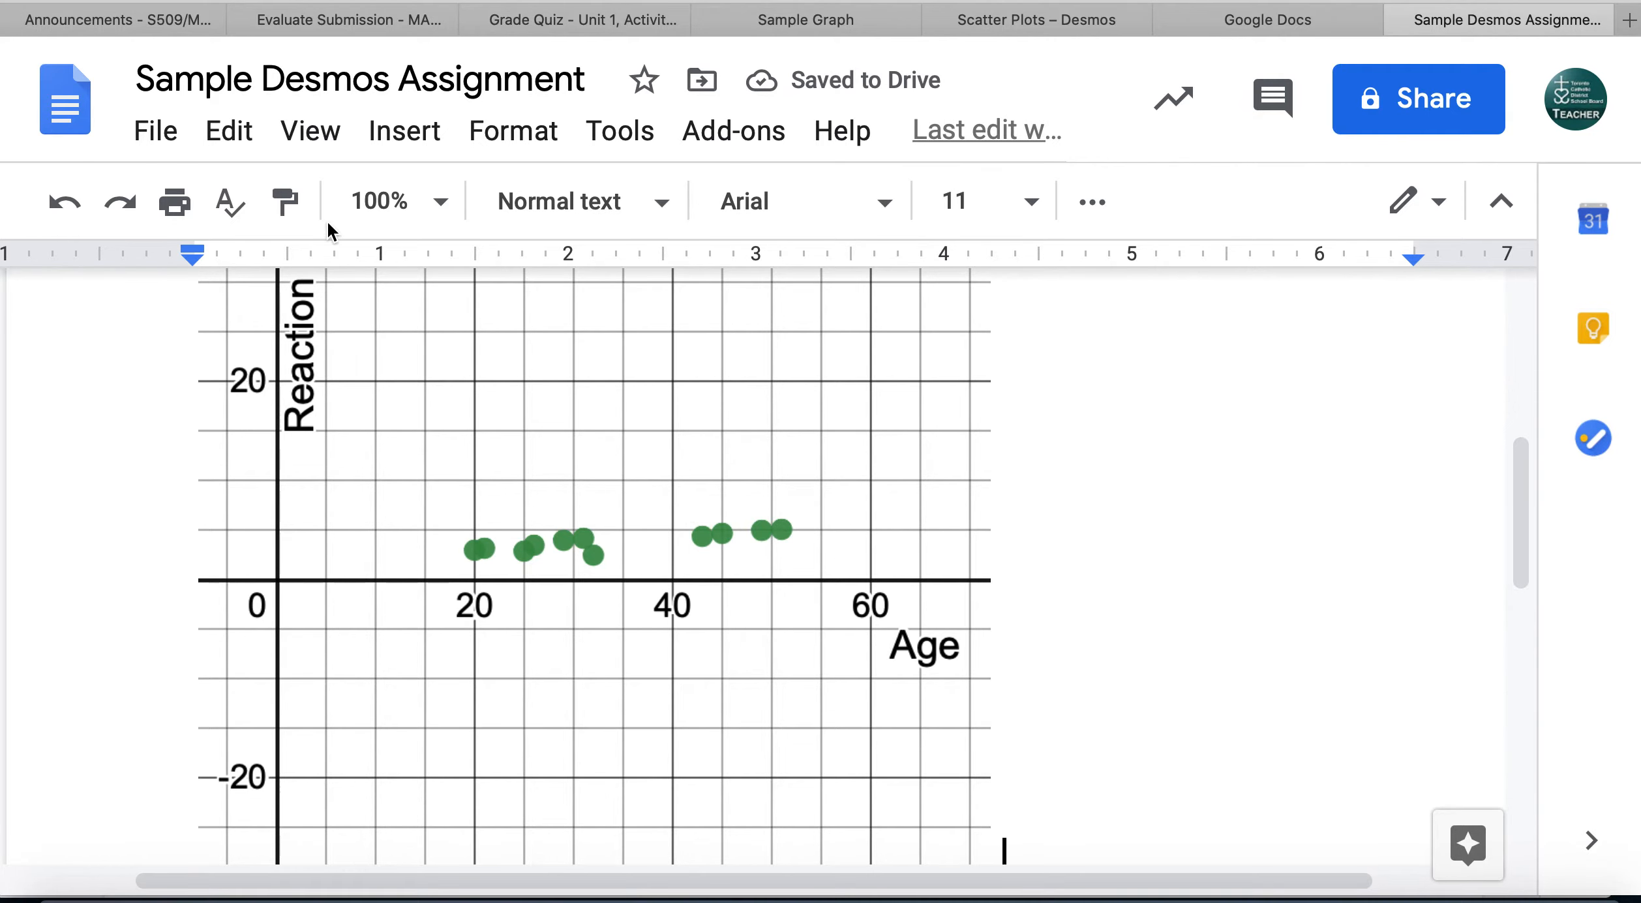
click(413, 135)
mouse_move(464, 217)
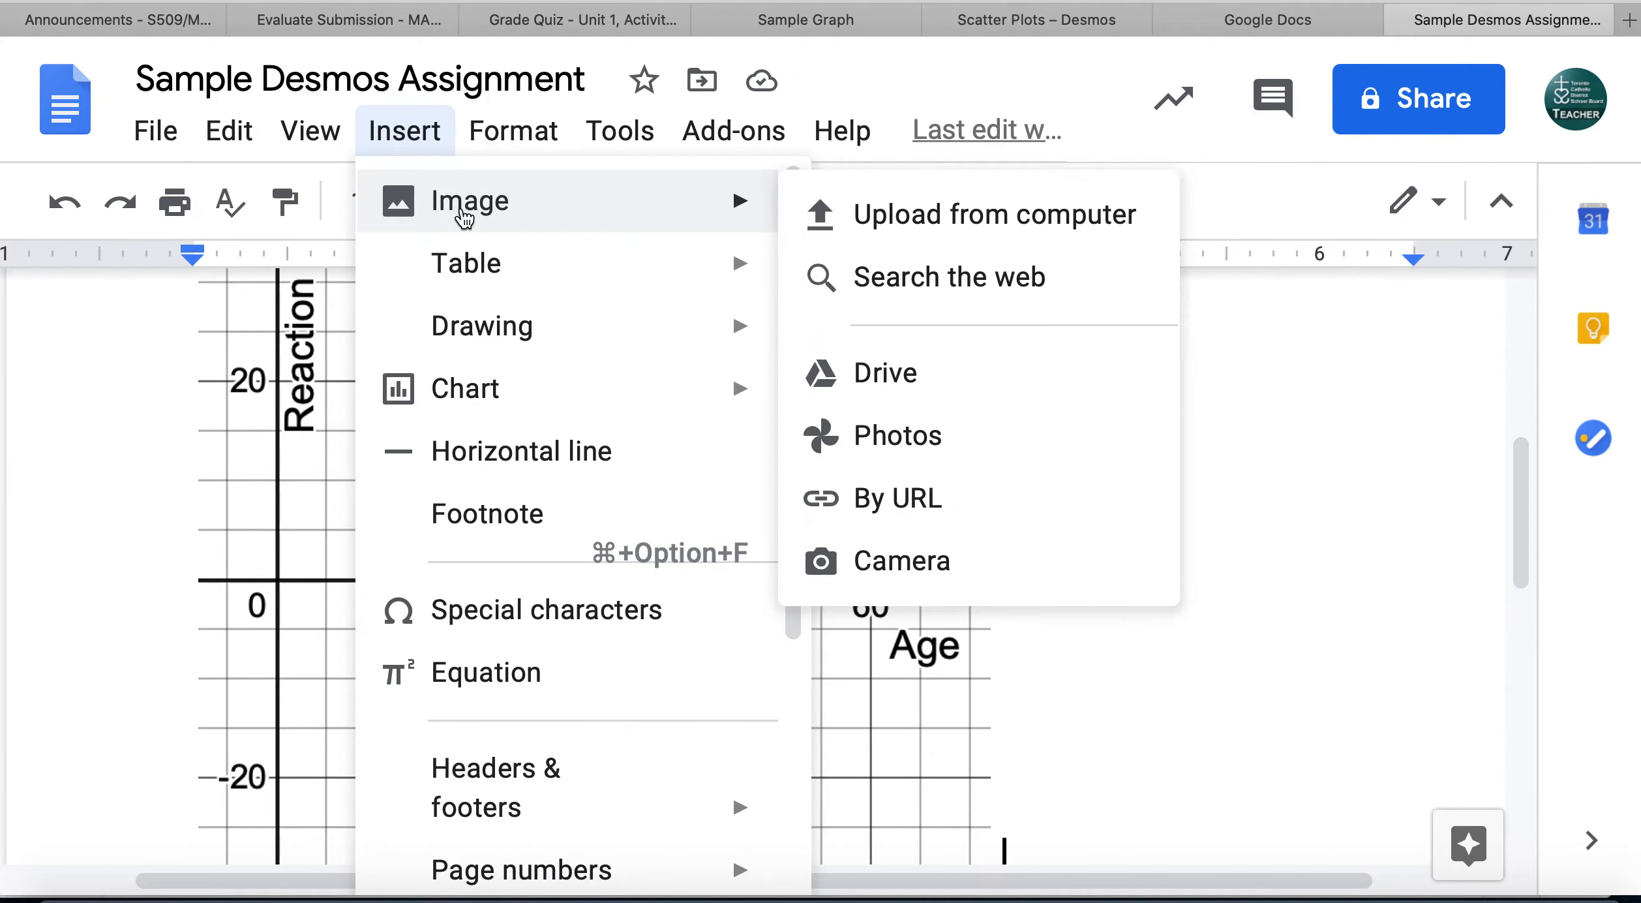
click(906, 215)
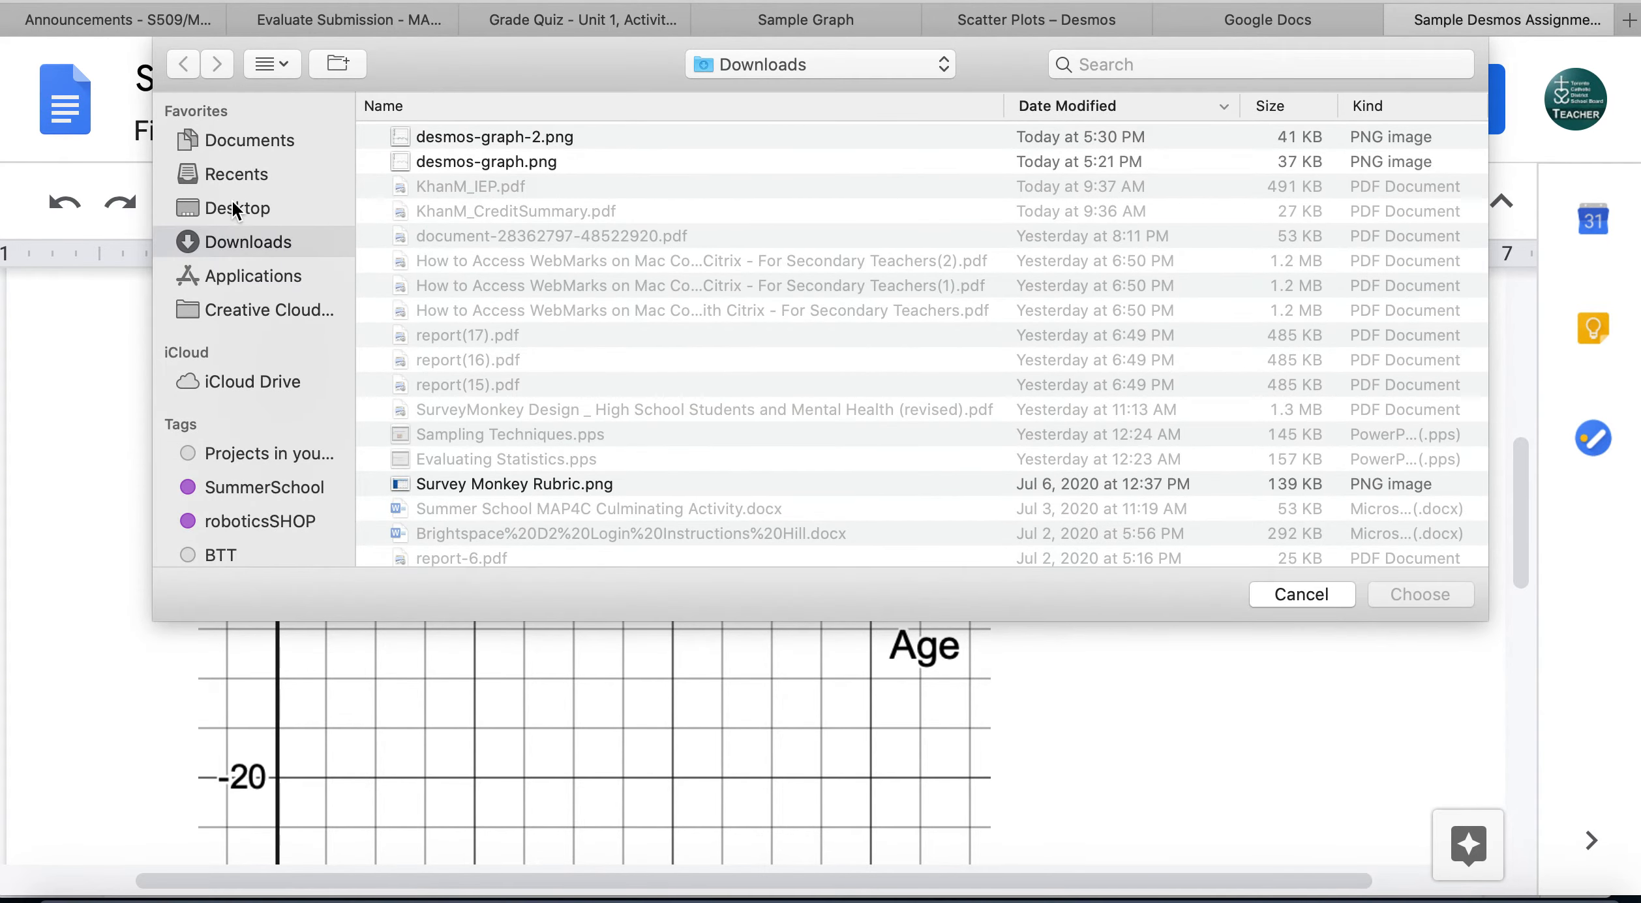
click(233, 206)
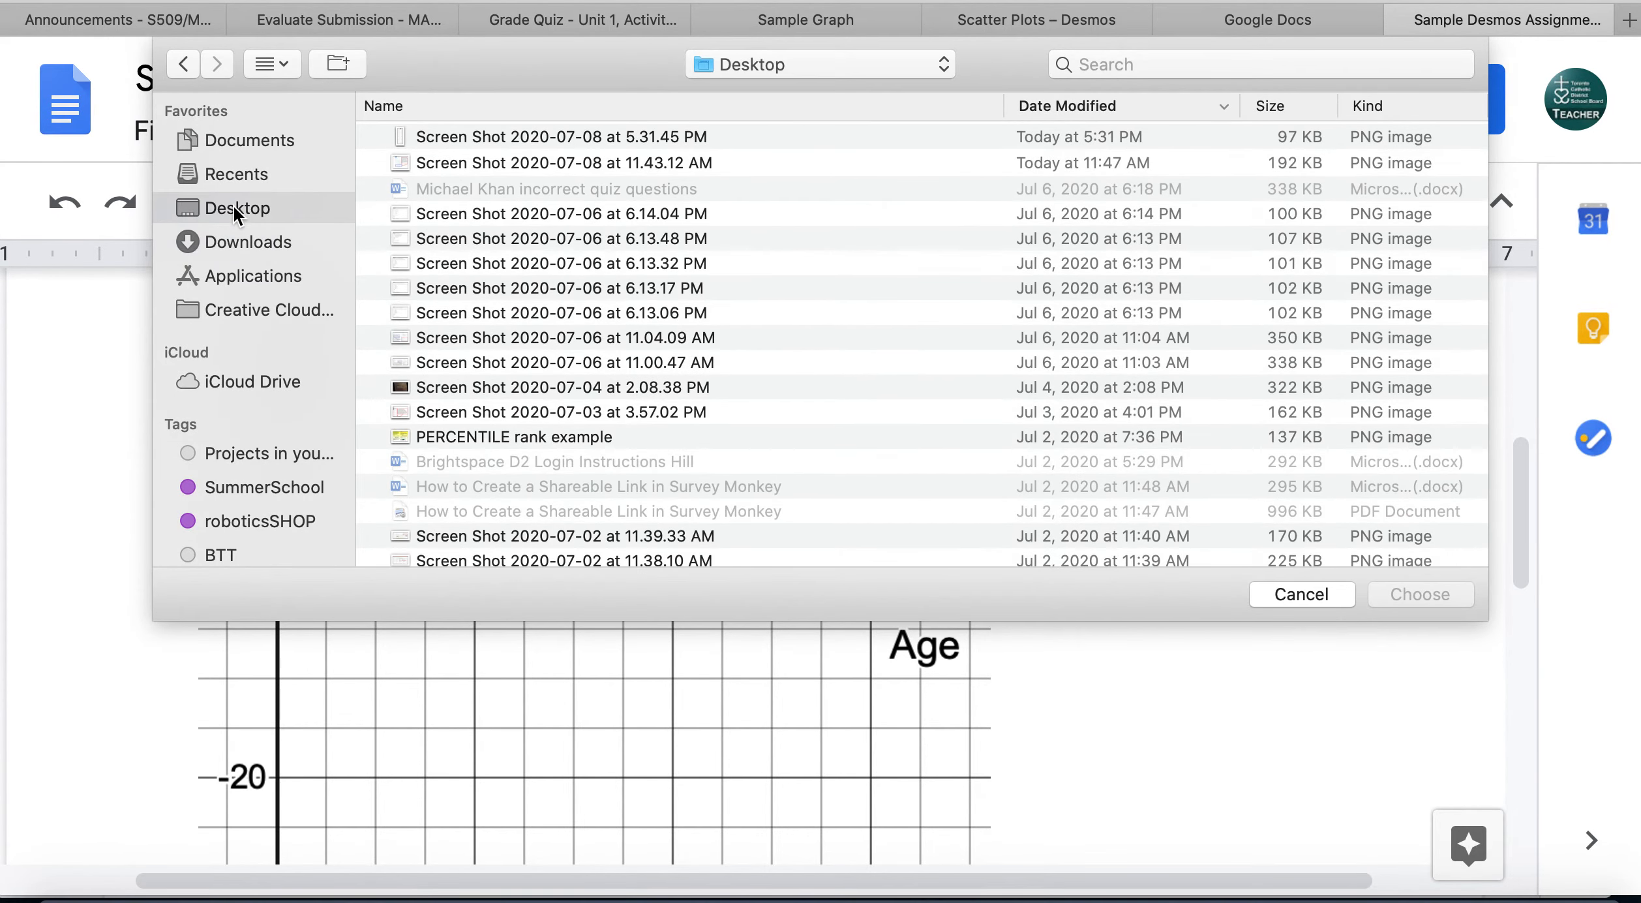
click(531, 138)
click(1422, 594)
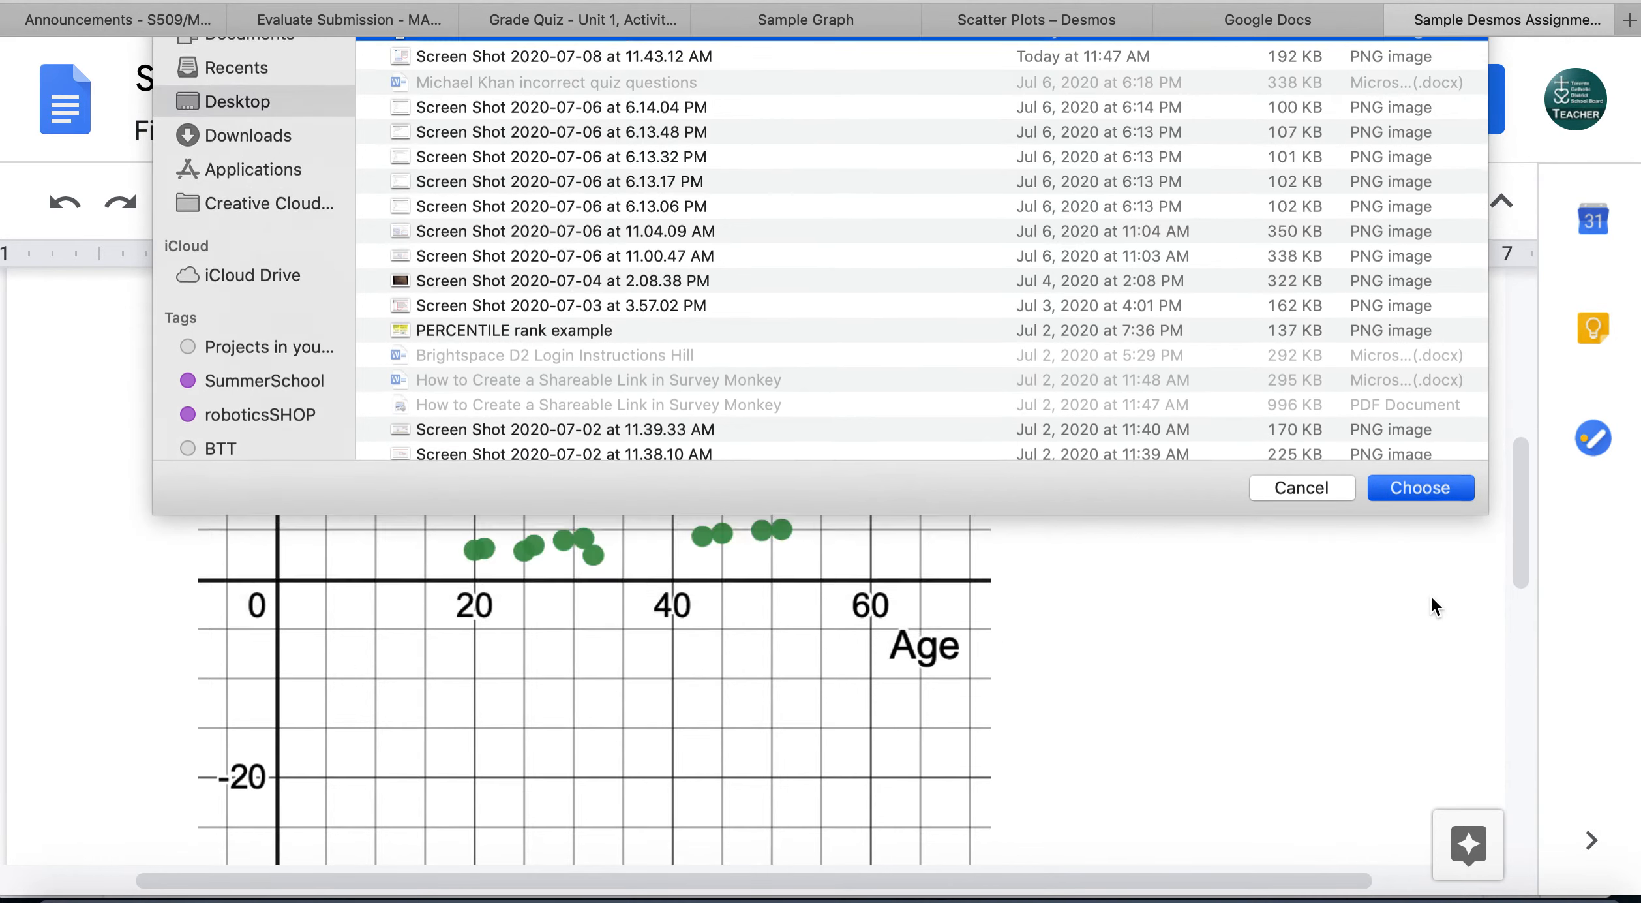
- Shrink the inserted data table image proportionally to about 2.6 inches wide
scroll(1023, 589, up, 5)
scroll(1023, 588, up, 10)
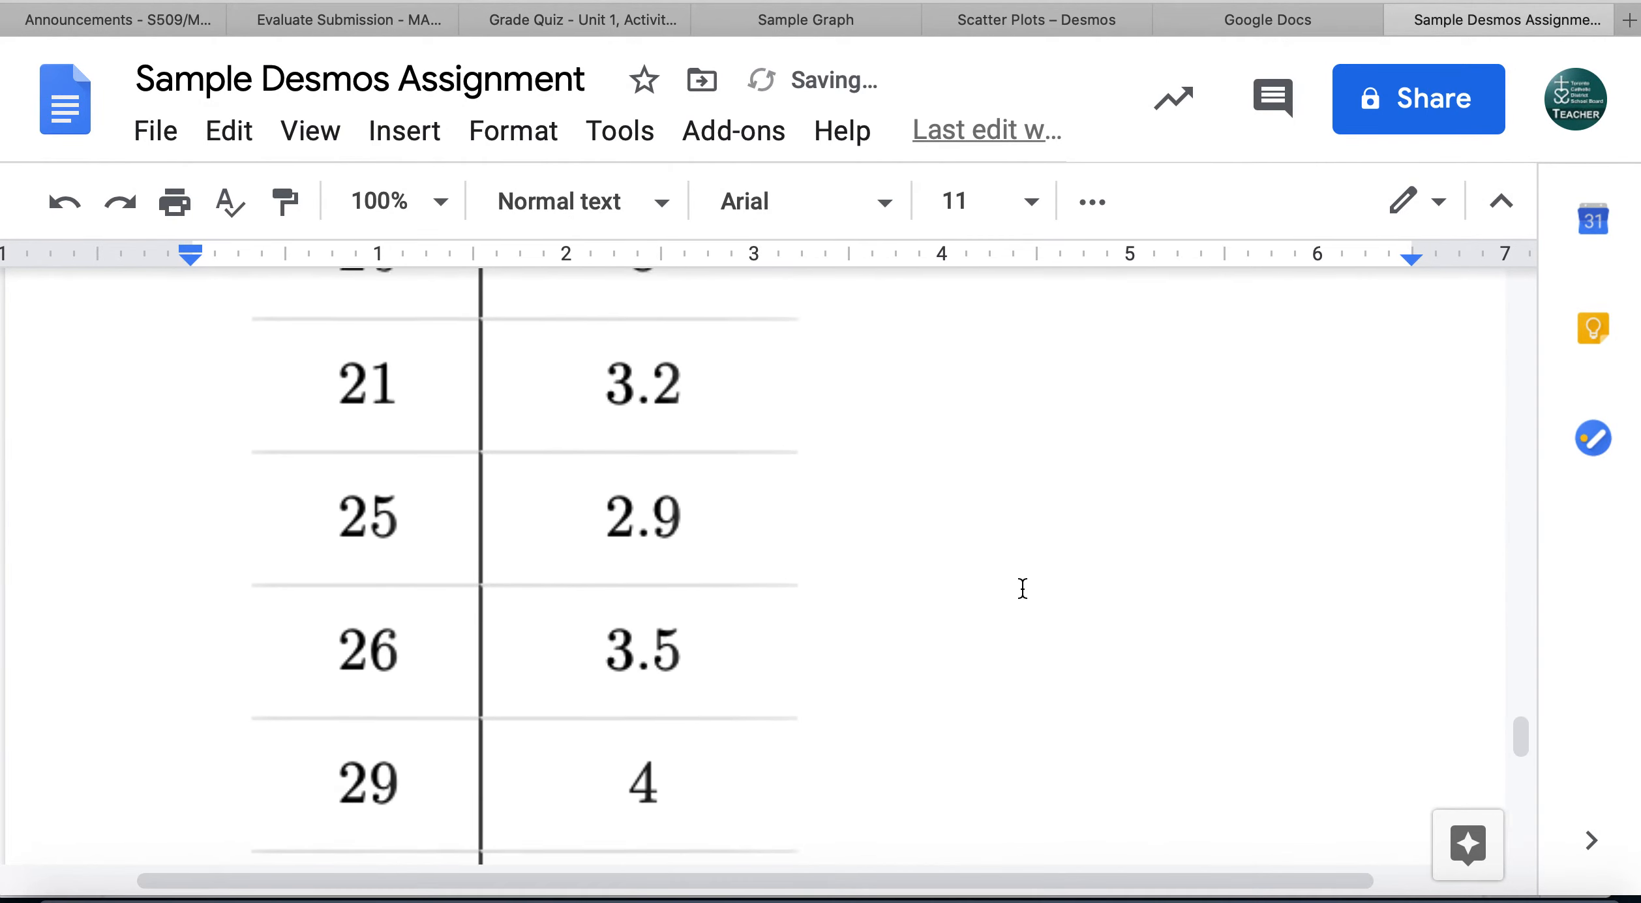
click(462, 651)
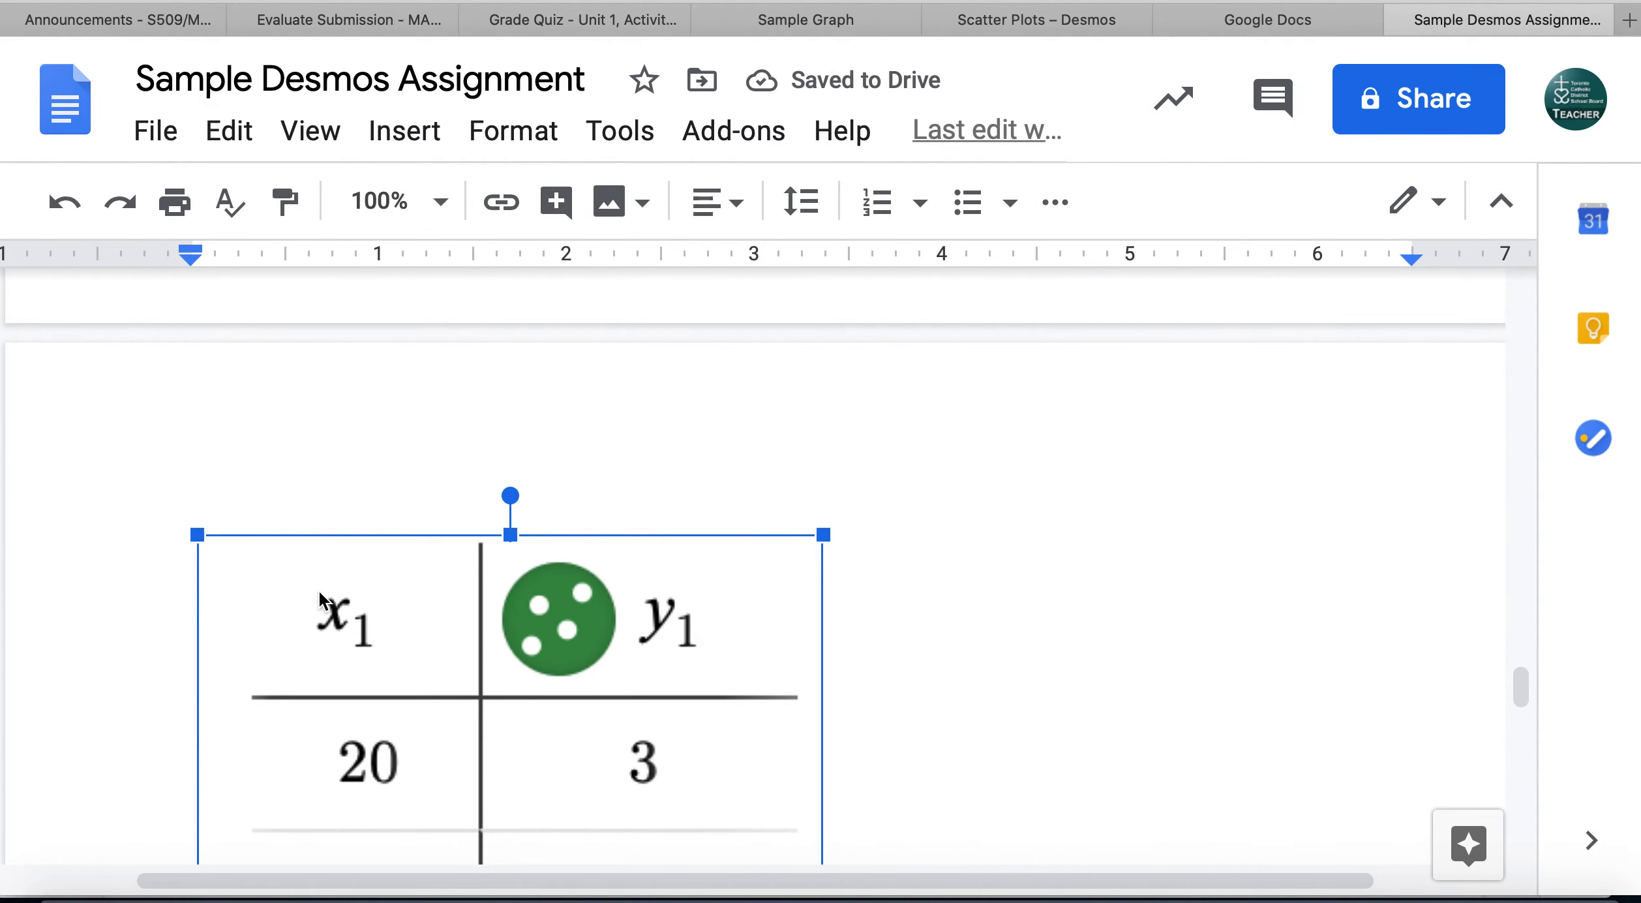
drag(198, 536, 532, 734)
scroll(532, 735, down, 2)
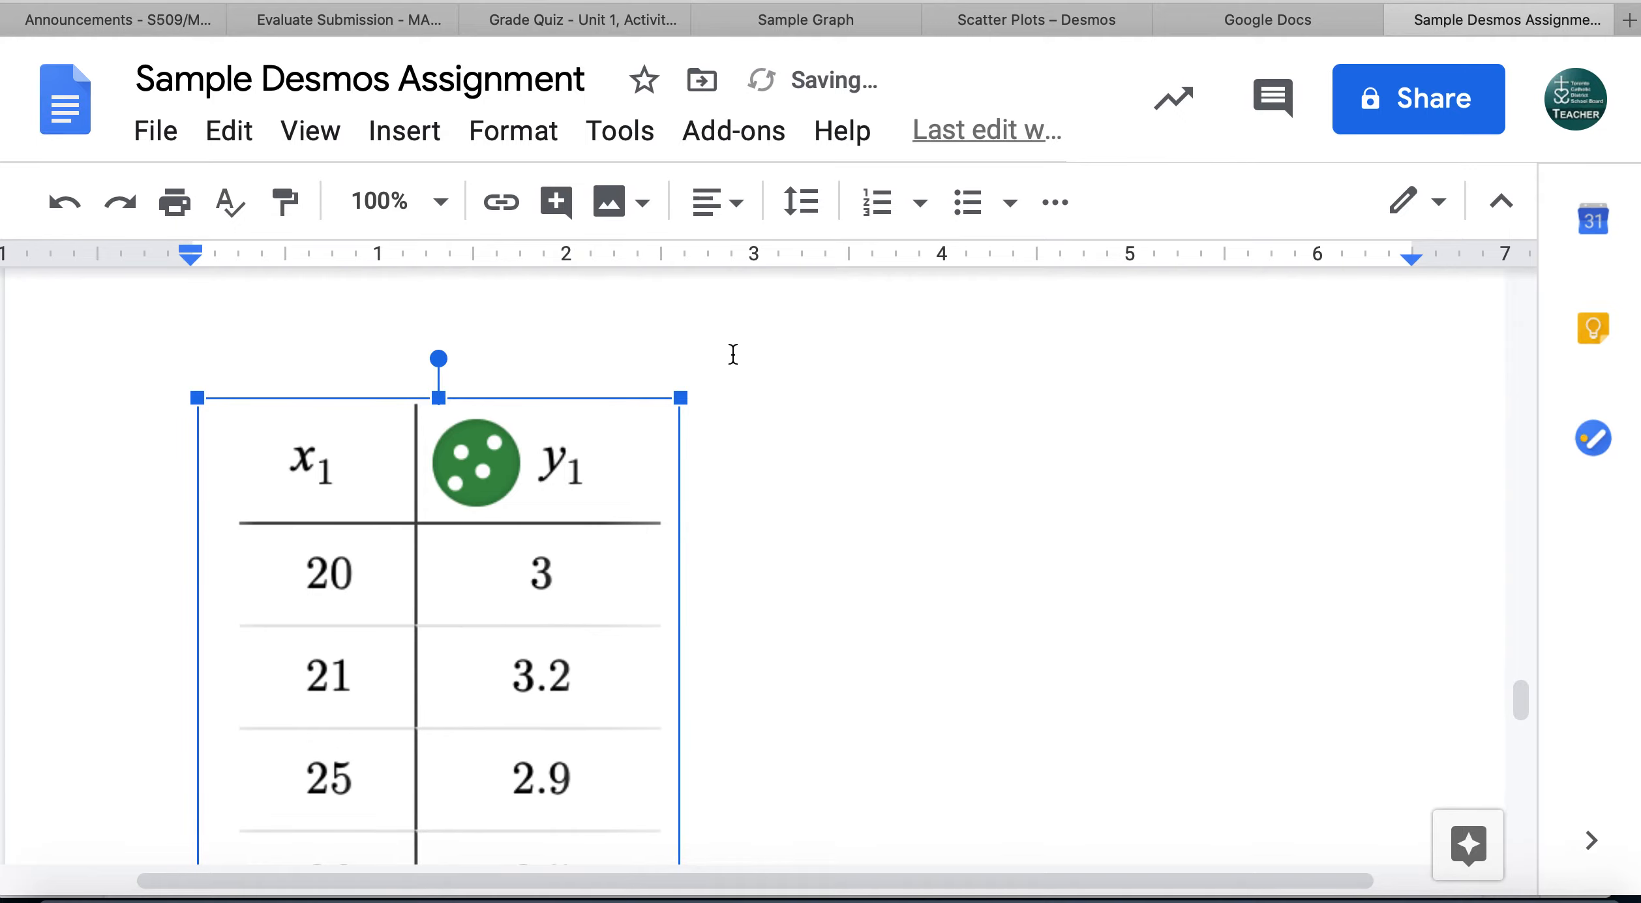
- Shrink the data table image proportionally to about 1.5 inches wide so it sits beside the graph image
drag(684, 394, 349, 772)
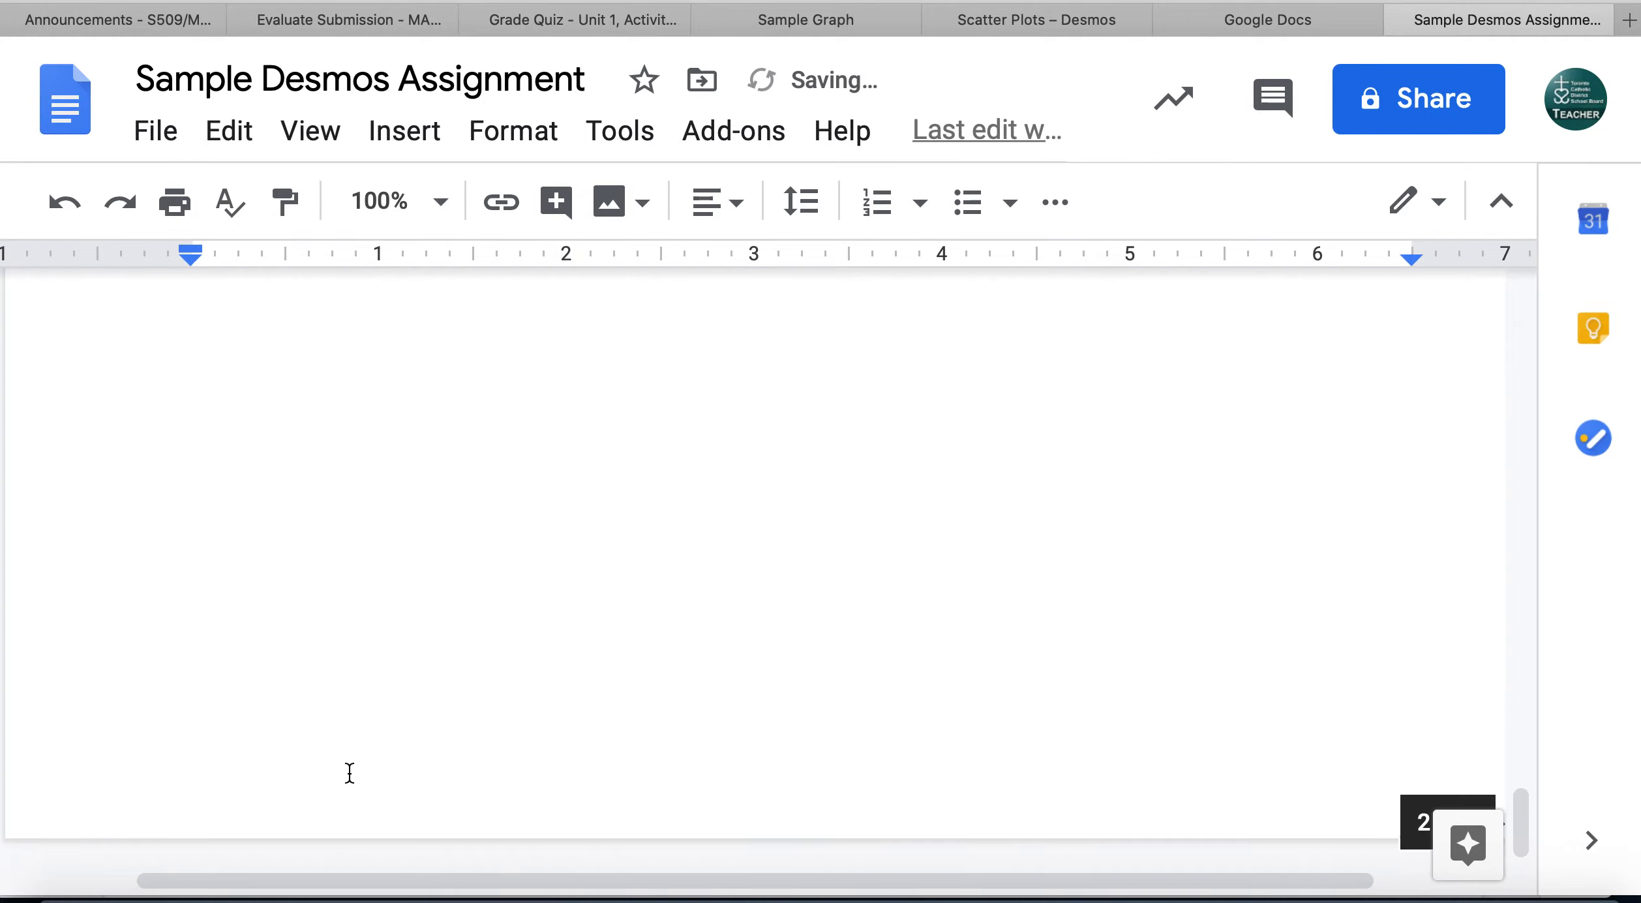
scroll(350, 772, up, 10)
scroll(696, 647, up, 5)
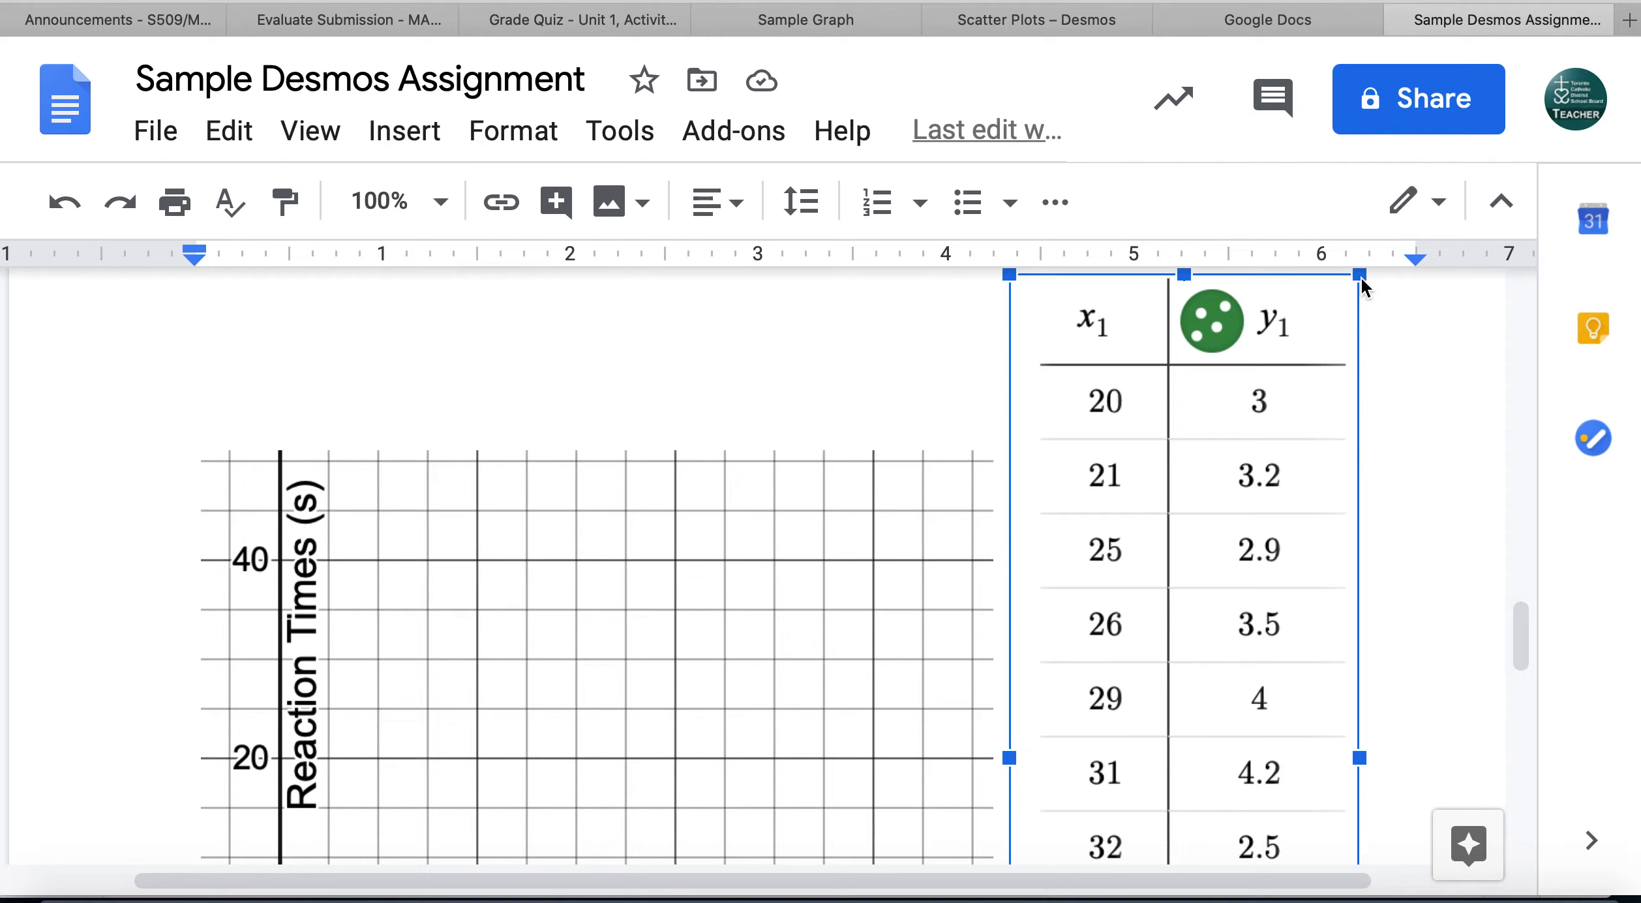
scroll(1374, 336, up, 1)
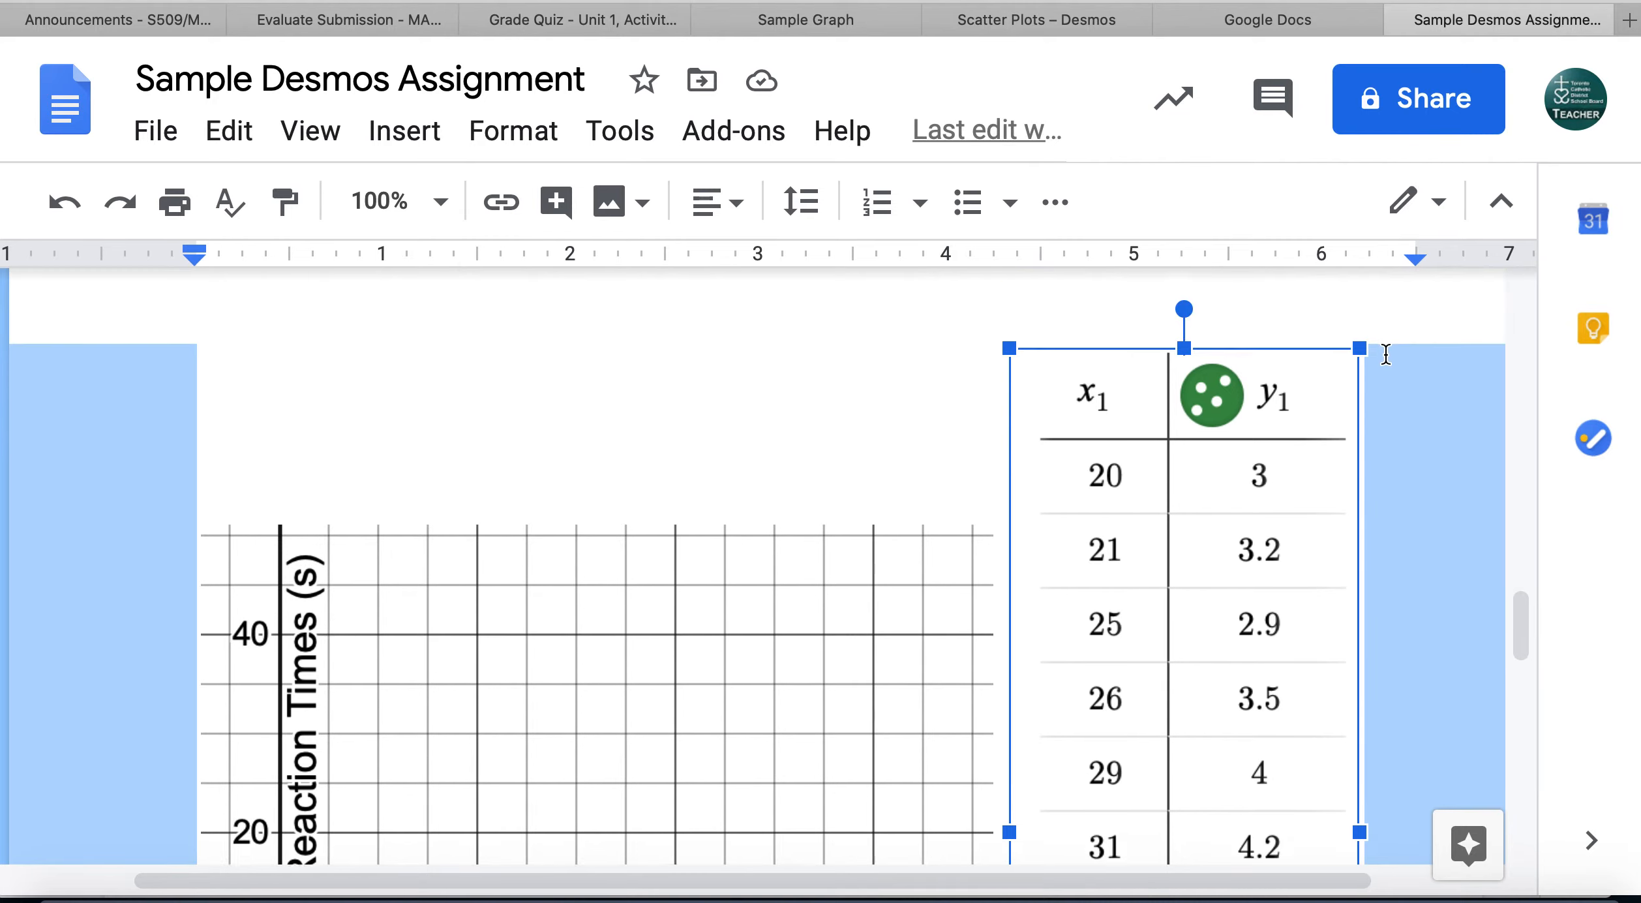
drag(1360, 367, 1195, 559)
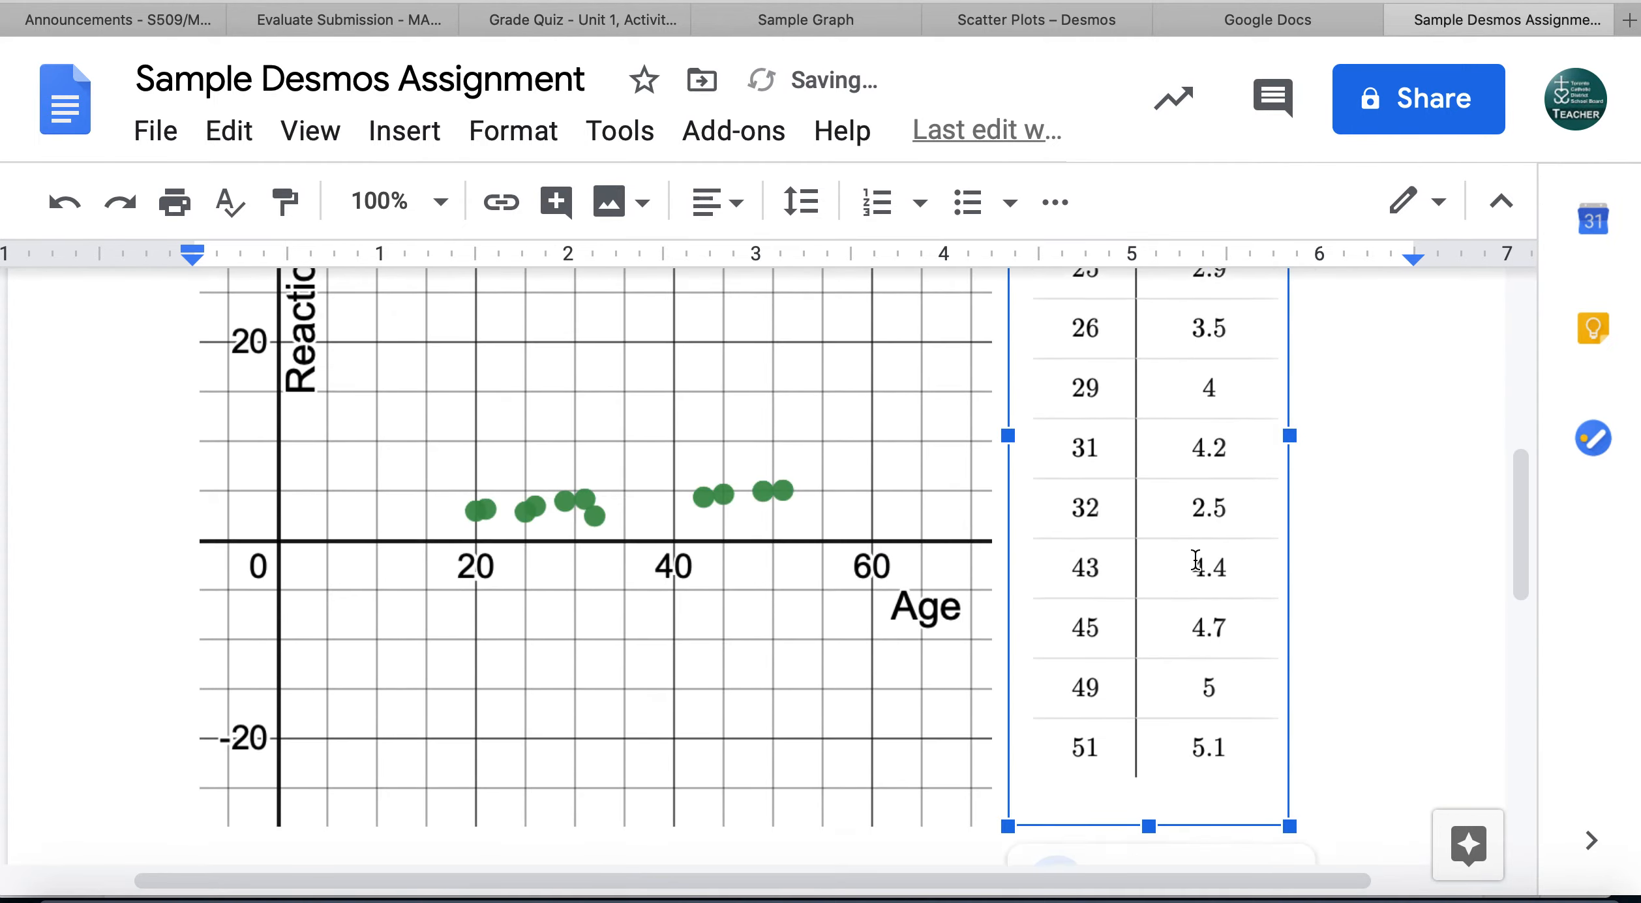
- Insert a small horizontal space between the graph image and the data table image
click(1421, 404)
key(Left)
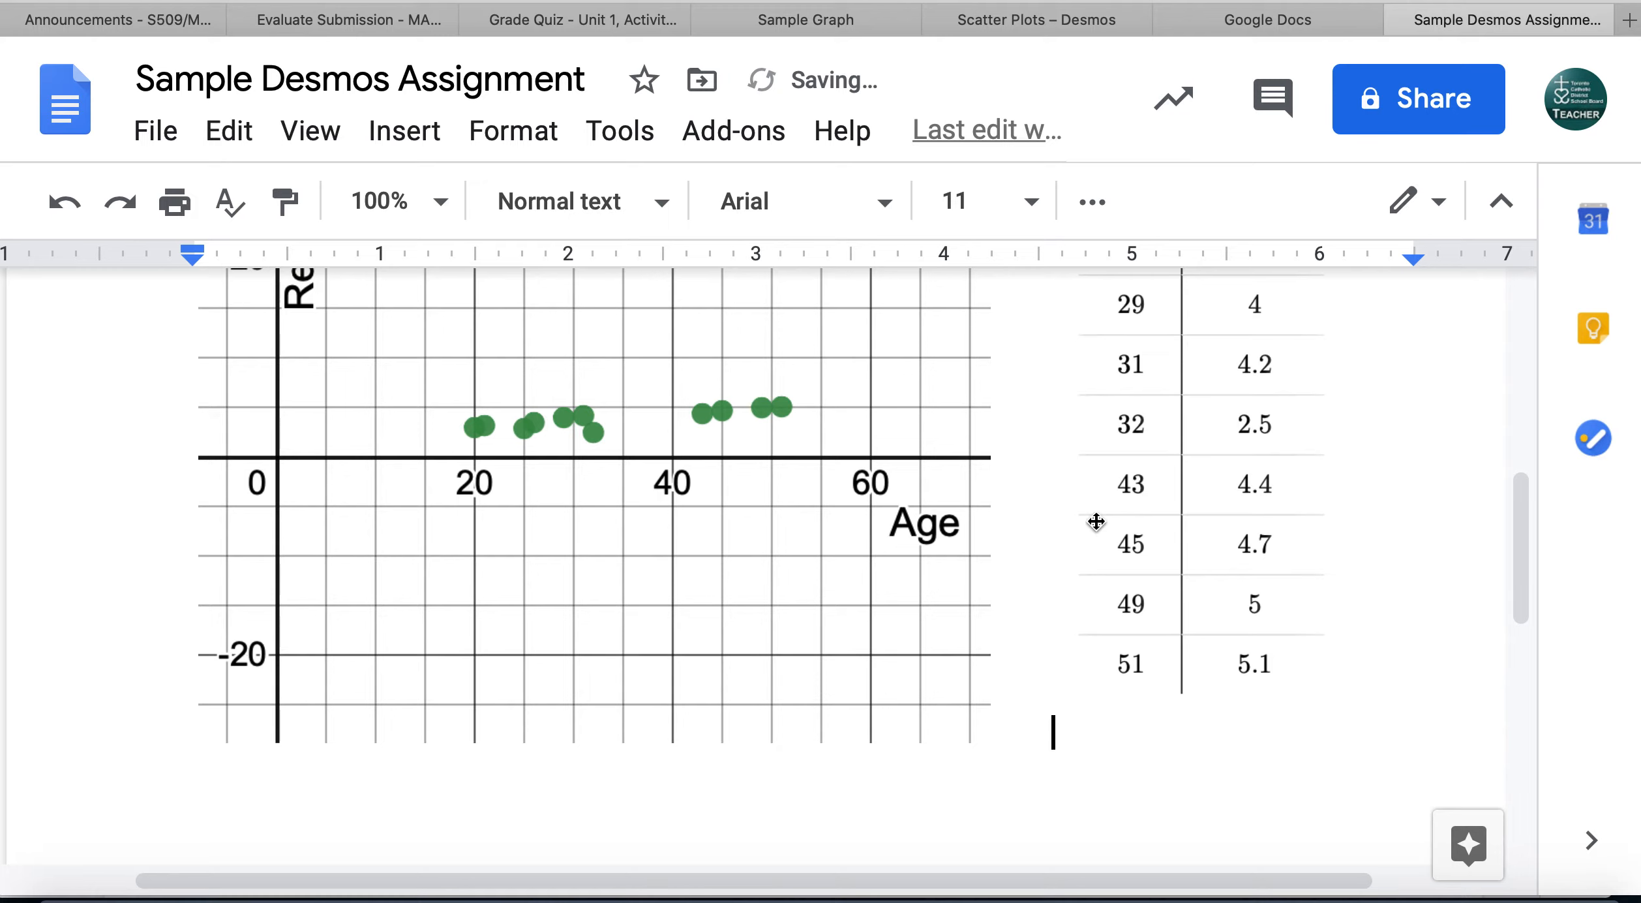
scroll(1096, 520, up, 9)
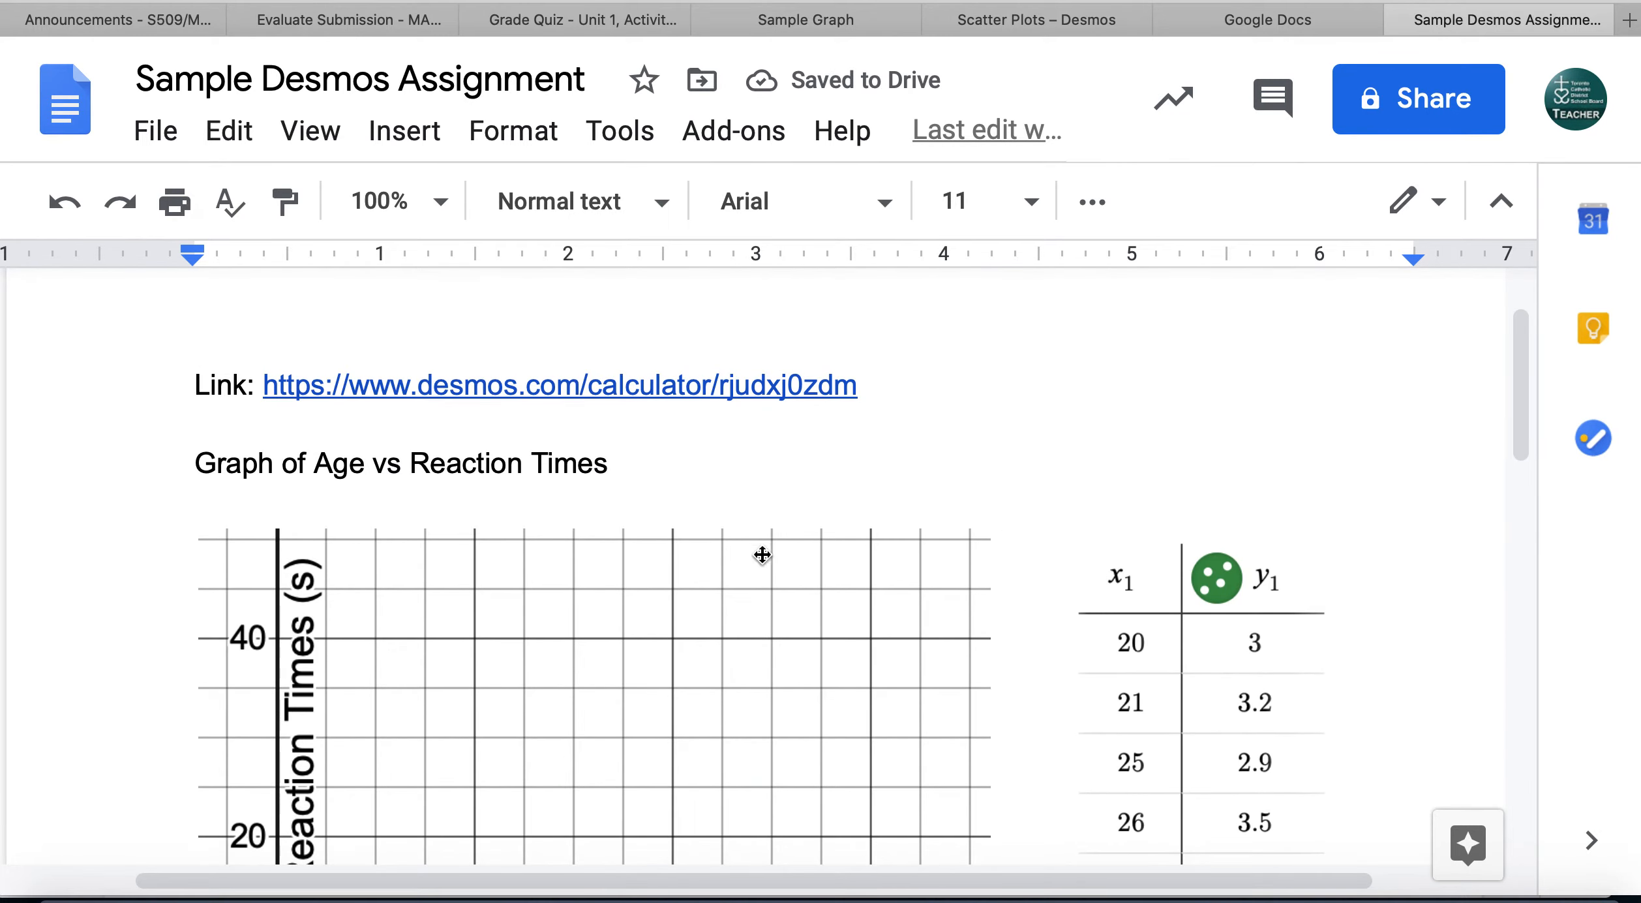
- Download the document as a PDF Document (.pdf) and check the opened file before returning to the assignment
scroll(860, 615, down, 2)
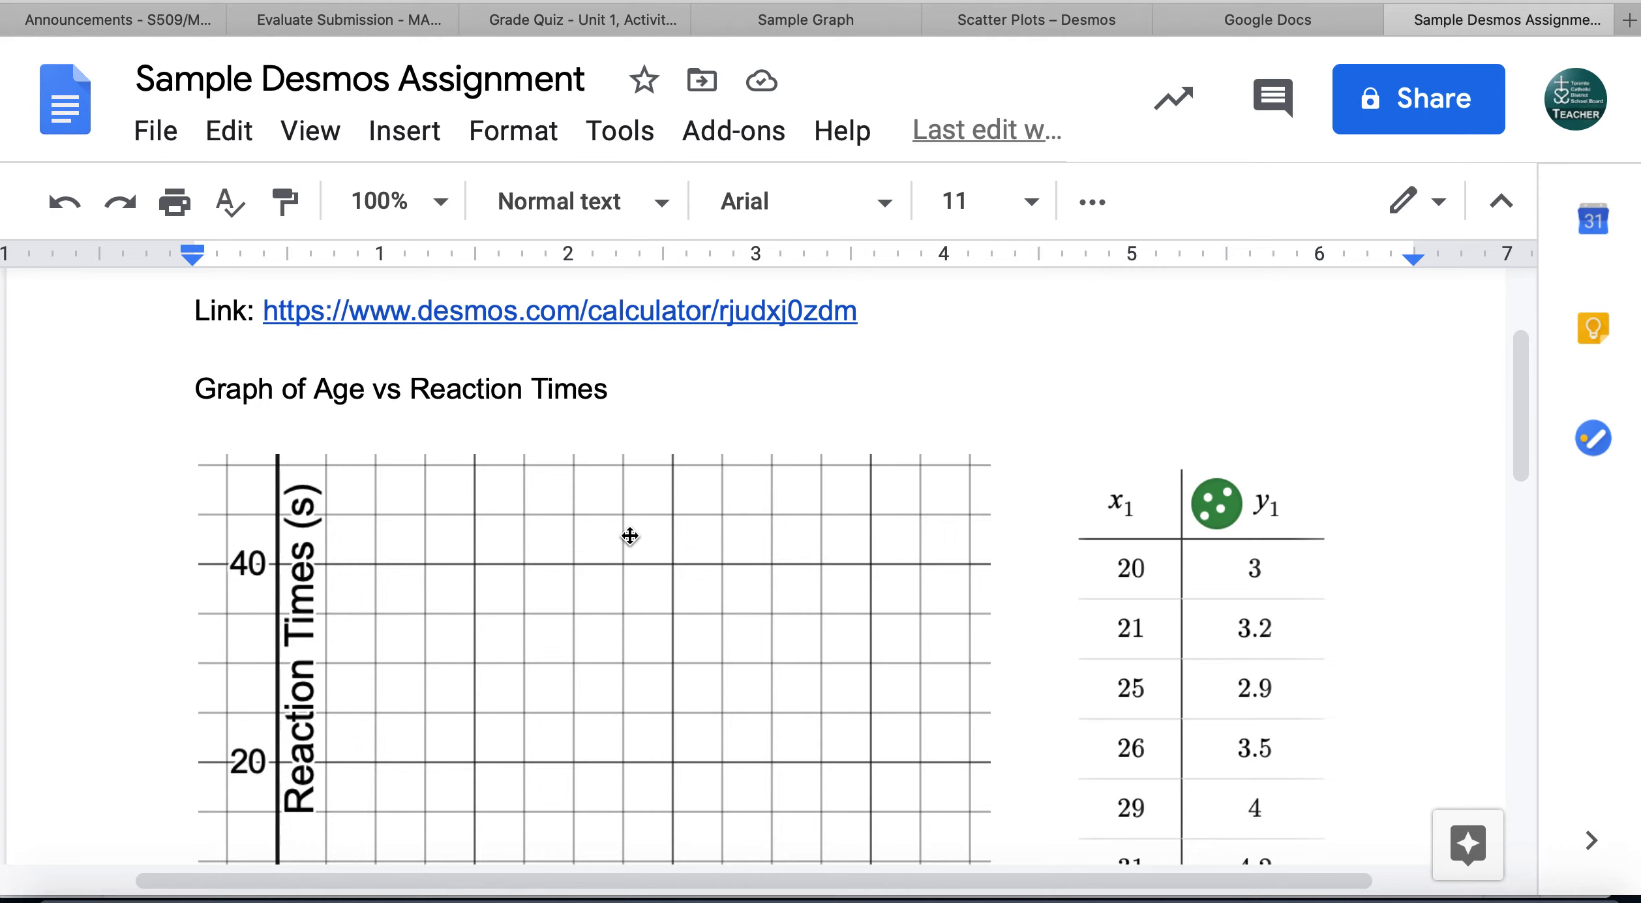
click(164, 139)
scroll(356, 443, down, 1)
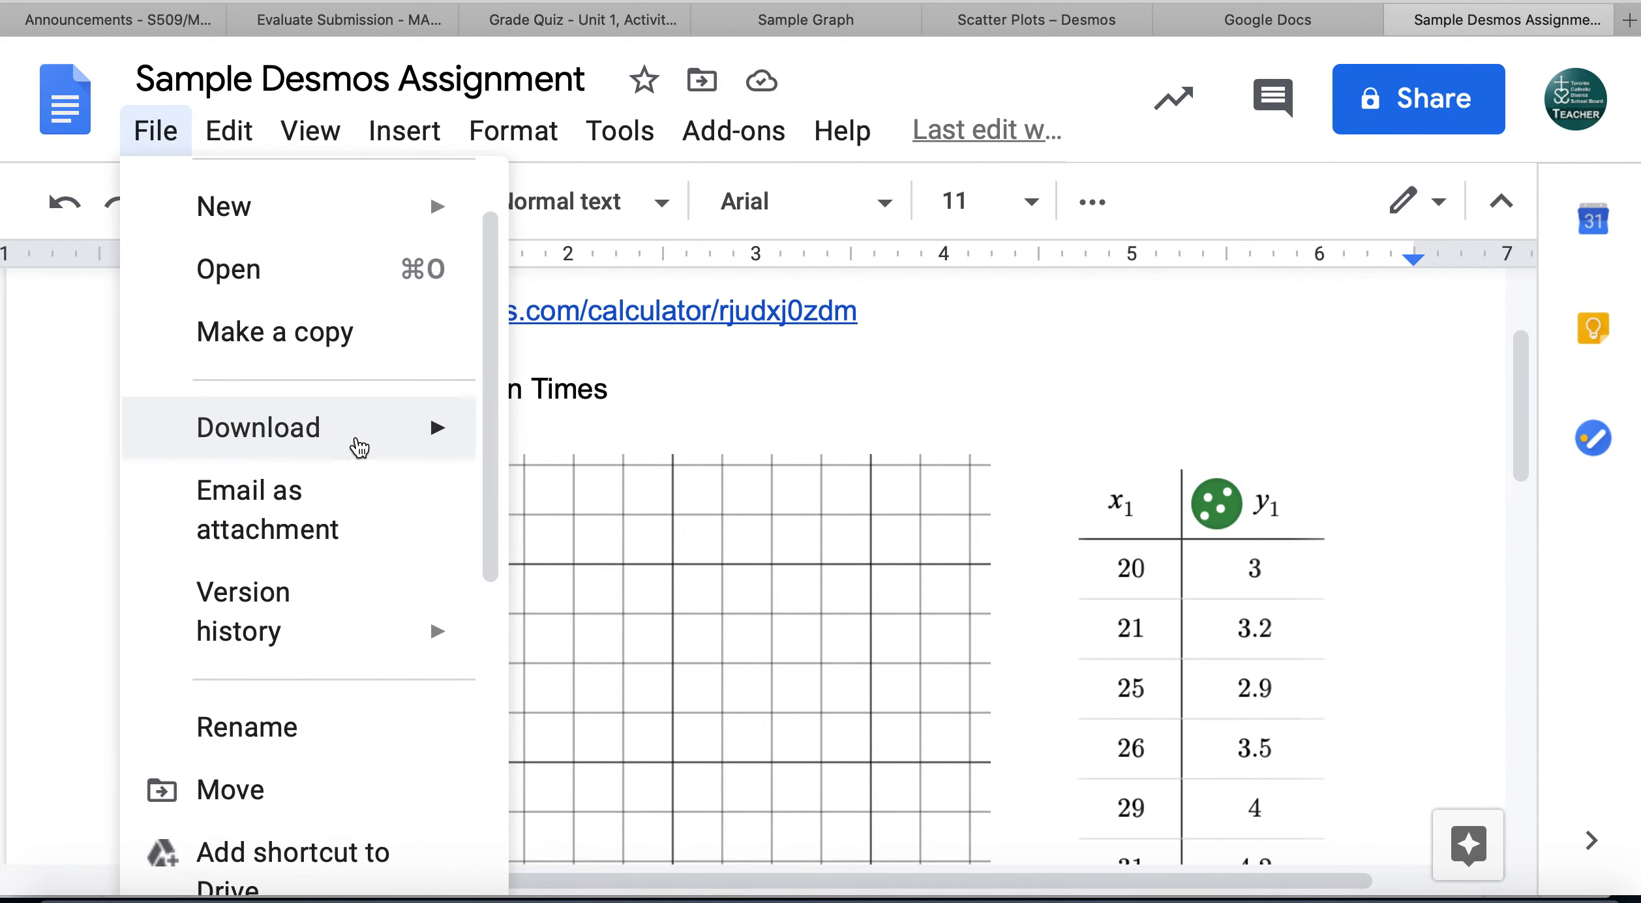
mouse_move(403, 431)
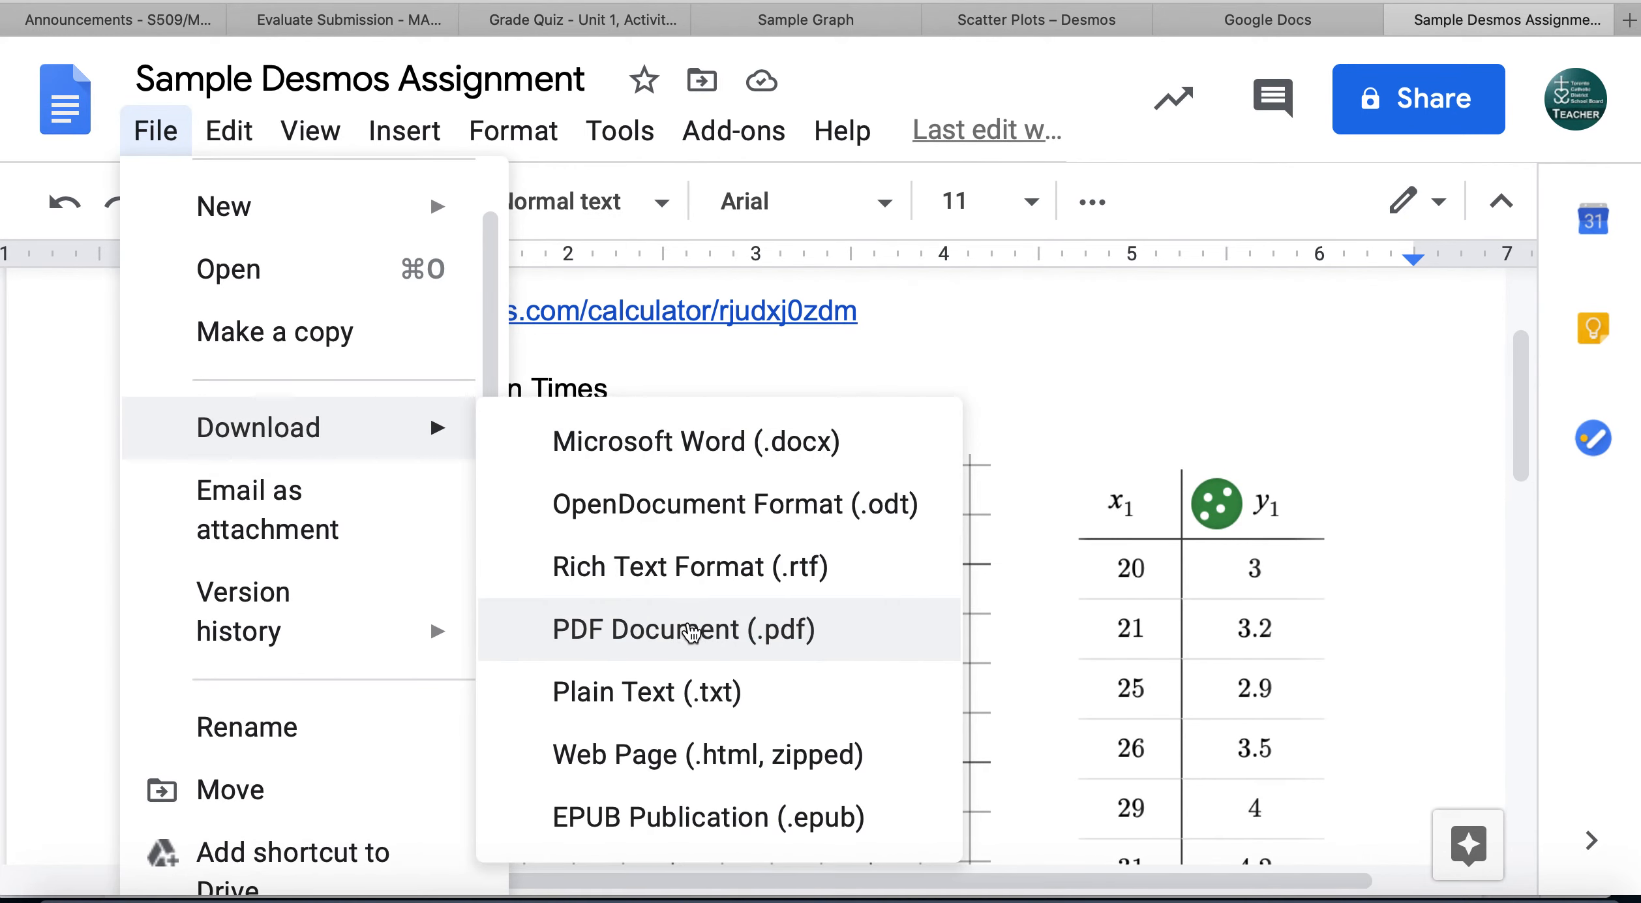
click(692, 632)
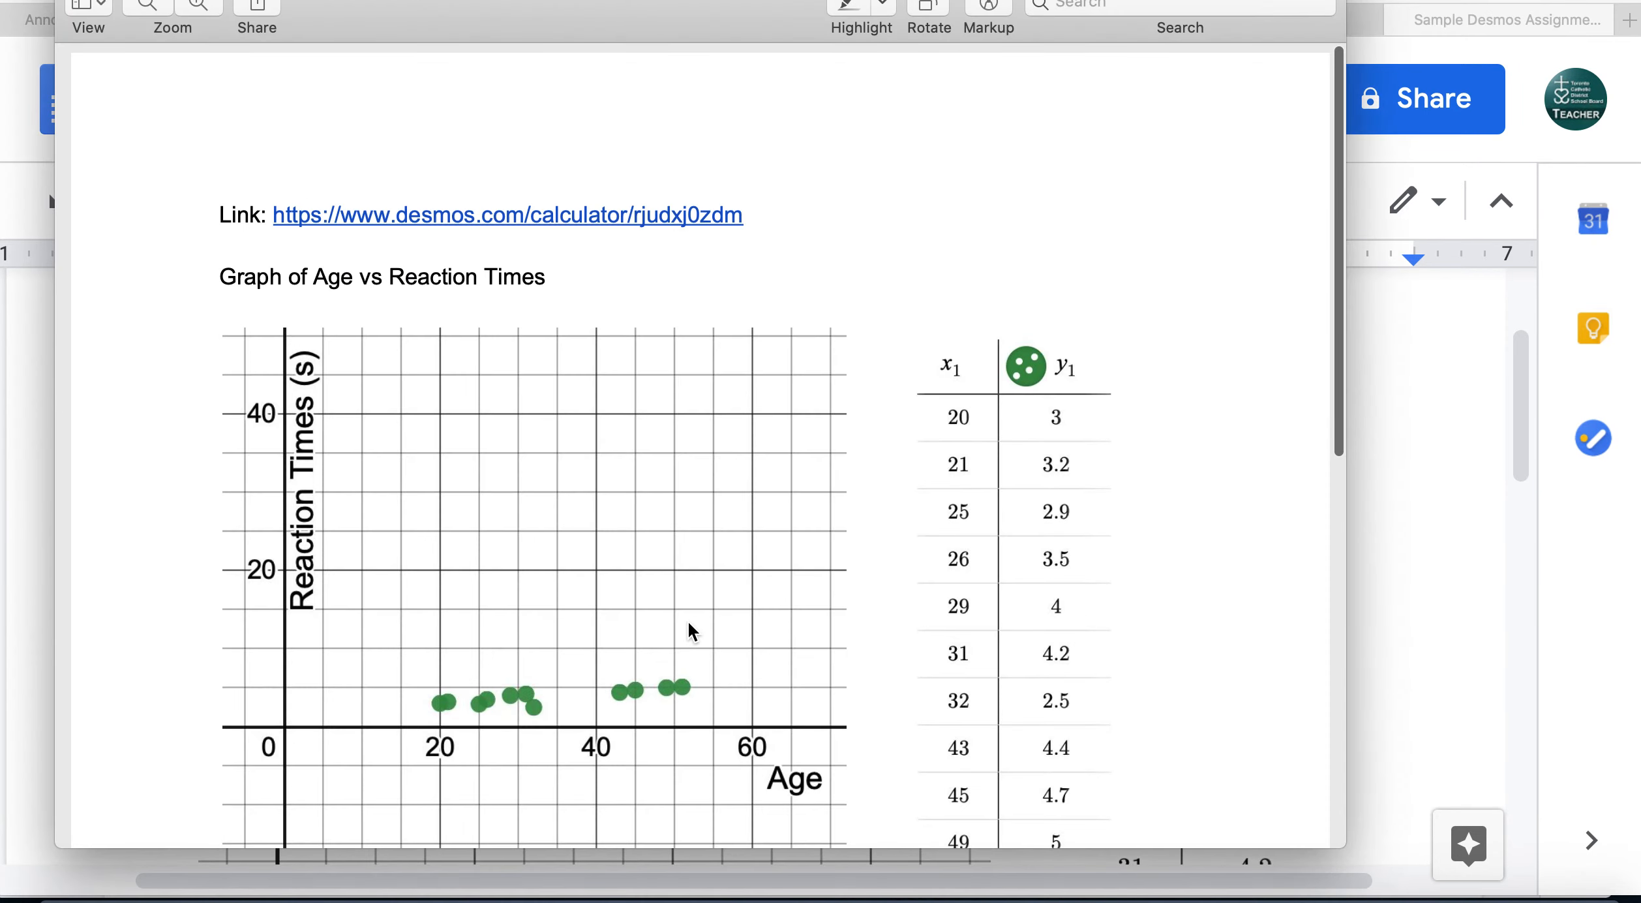
scroll(926, 471, down, 3)
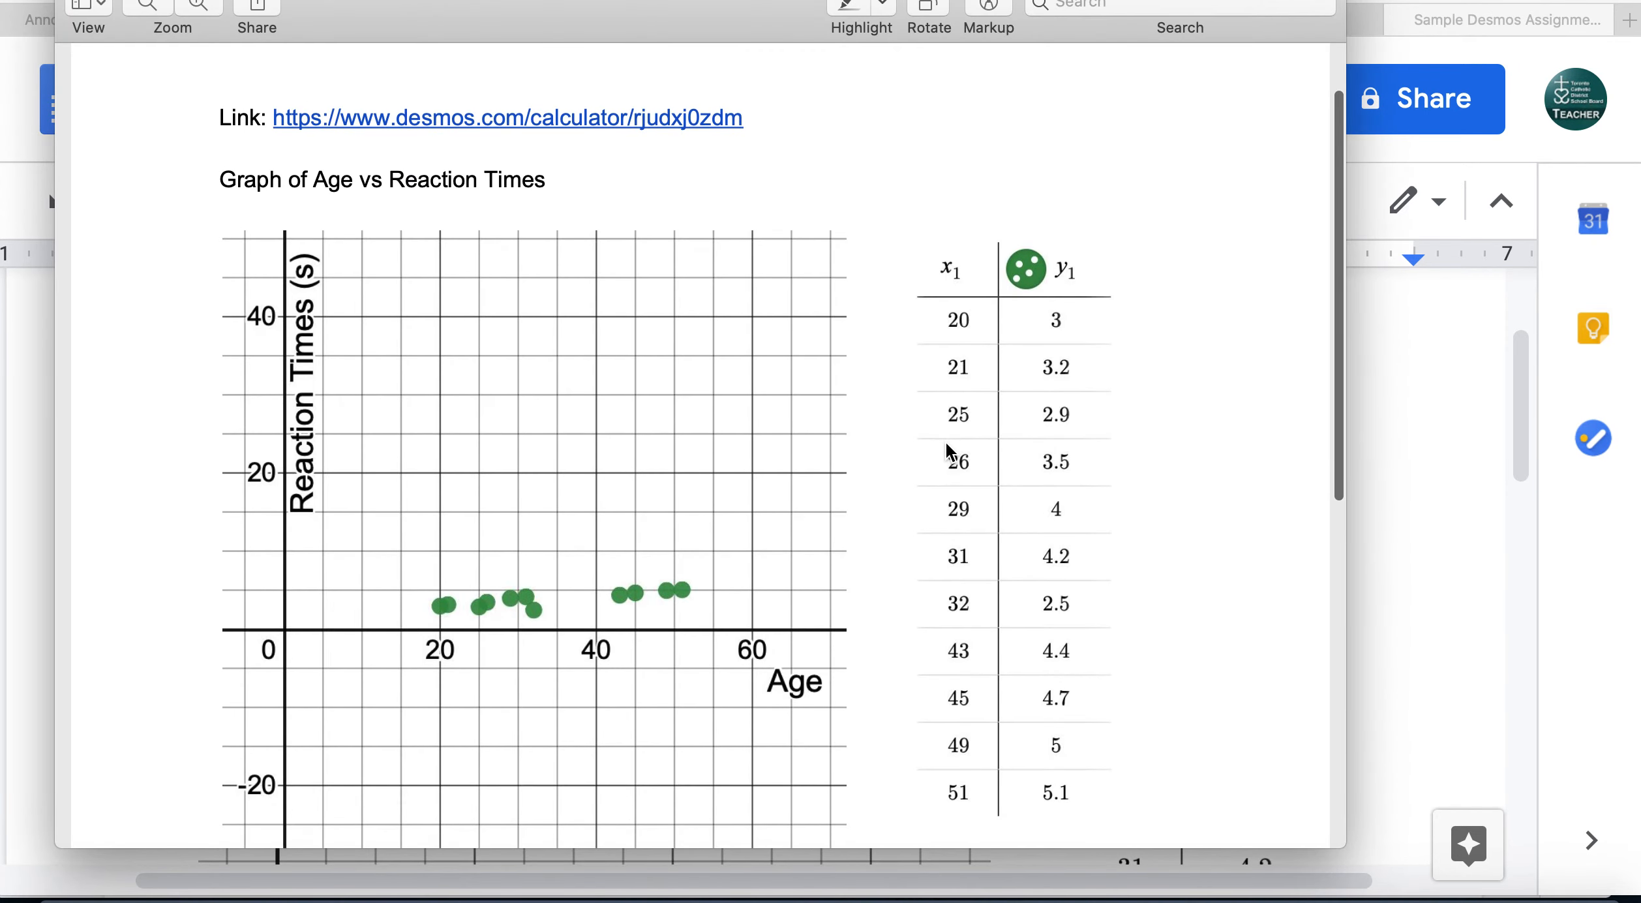
click(1454, 578)
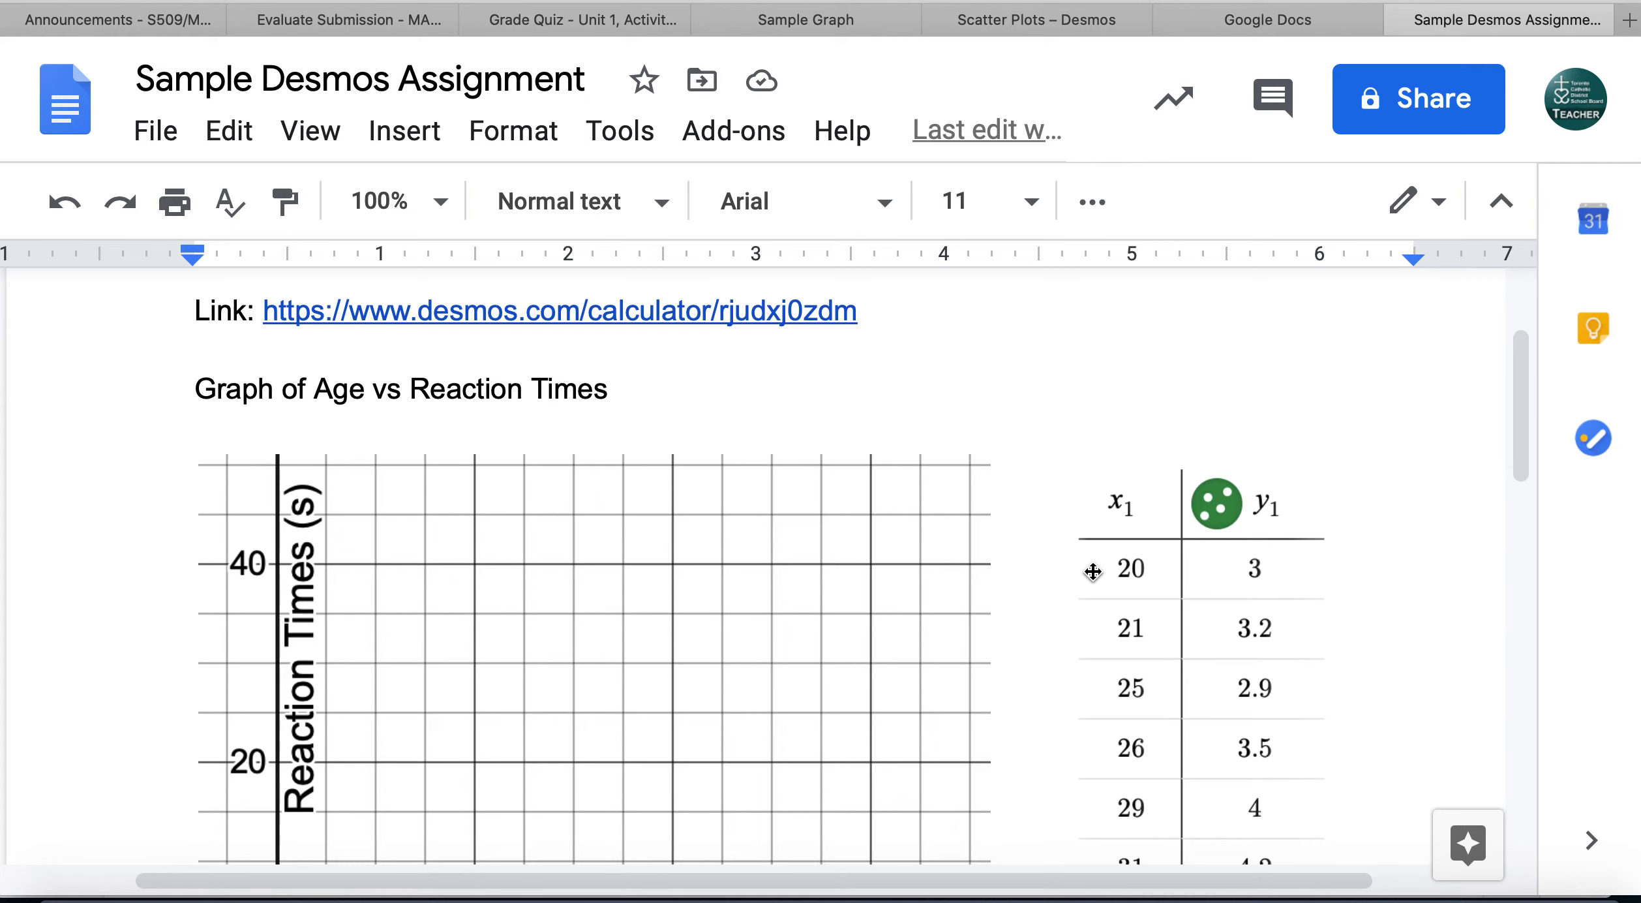
- Add the line "Title of ASsignement" above the Link line, with a blank line between them
scroll(336, 633, down, 5)
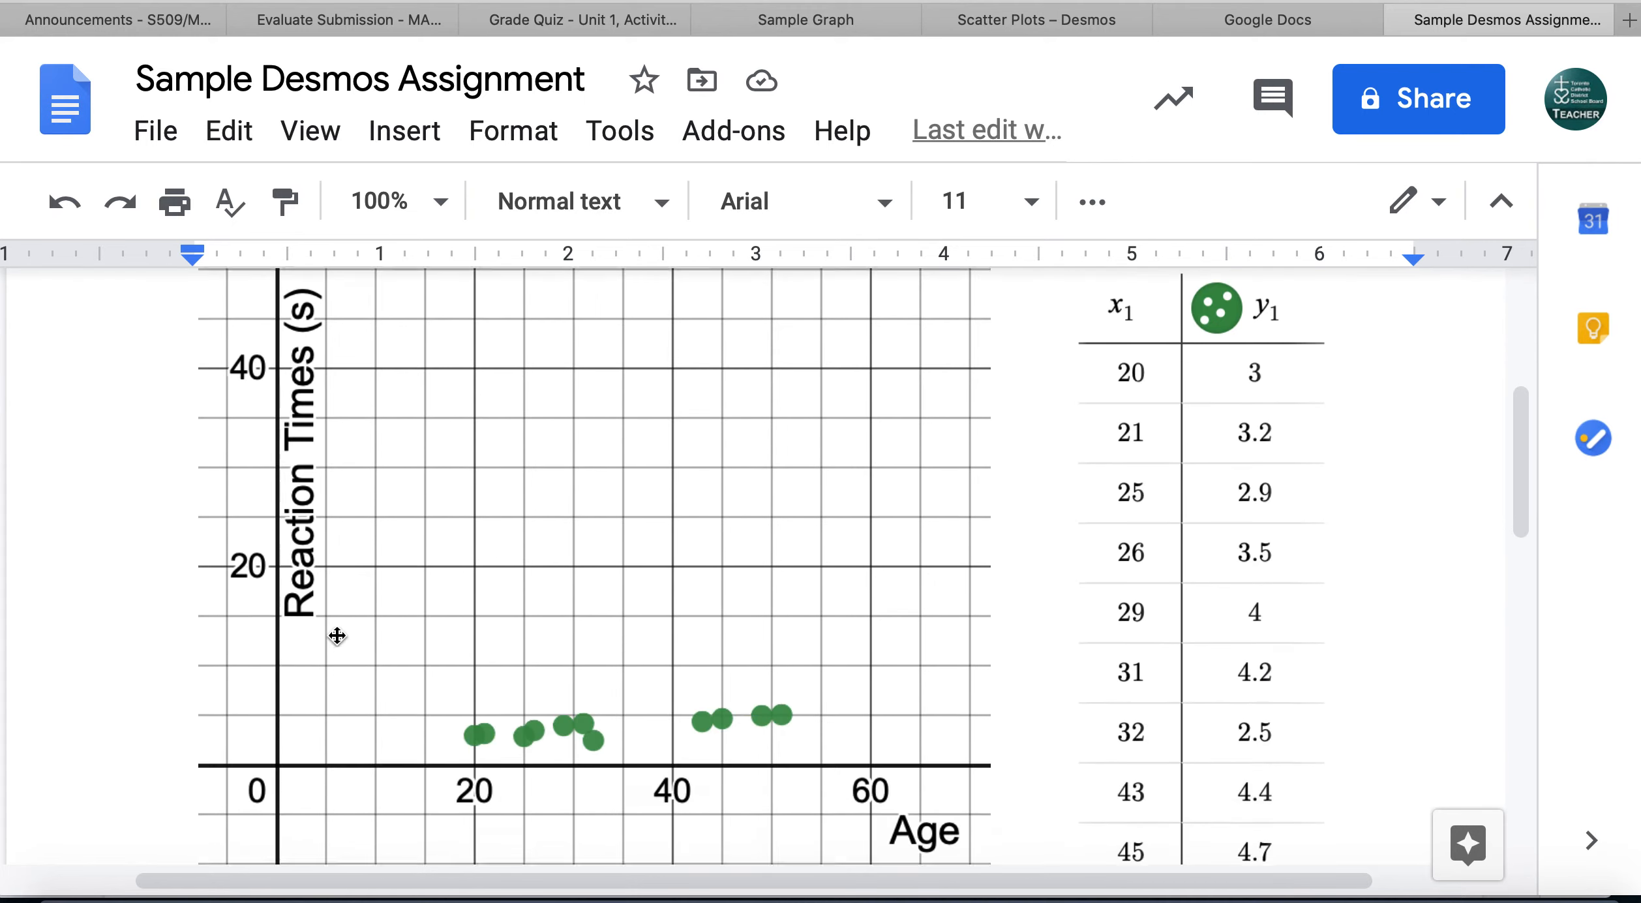
scroll(337, 636, up, 10)
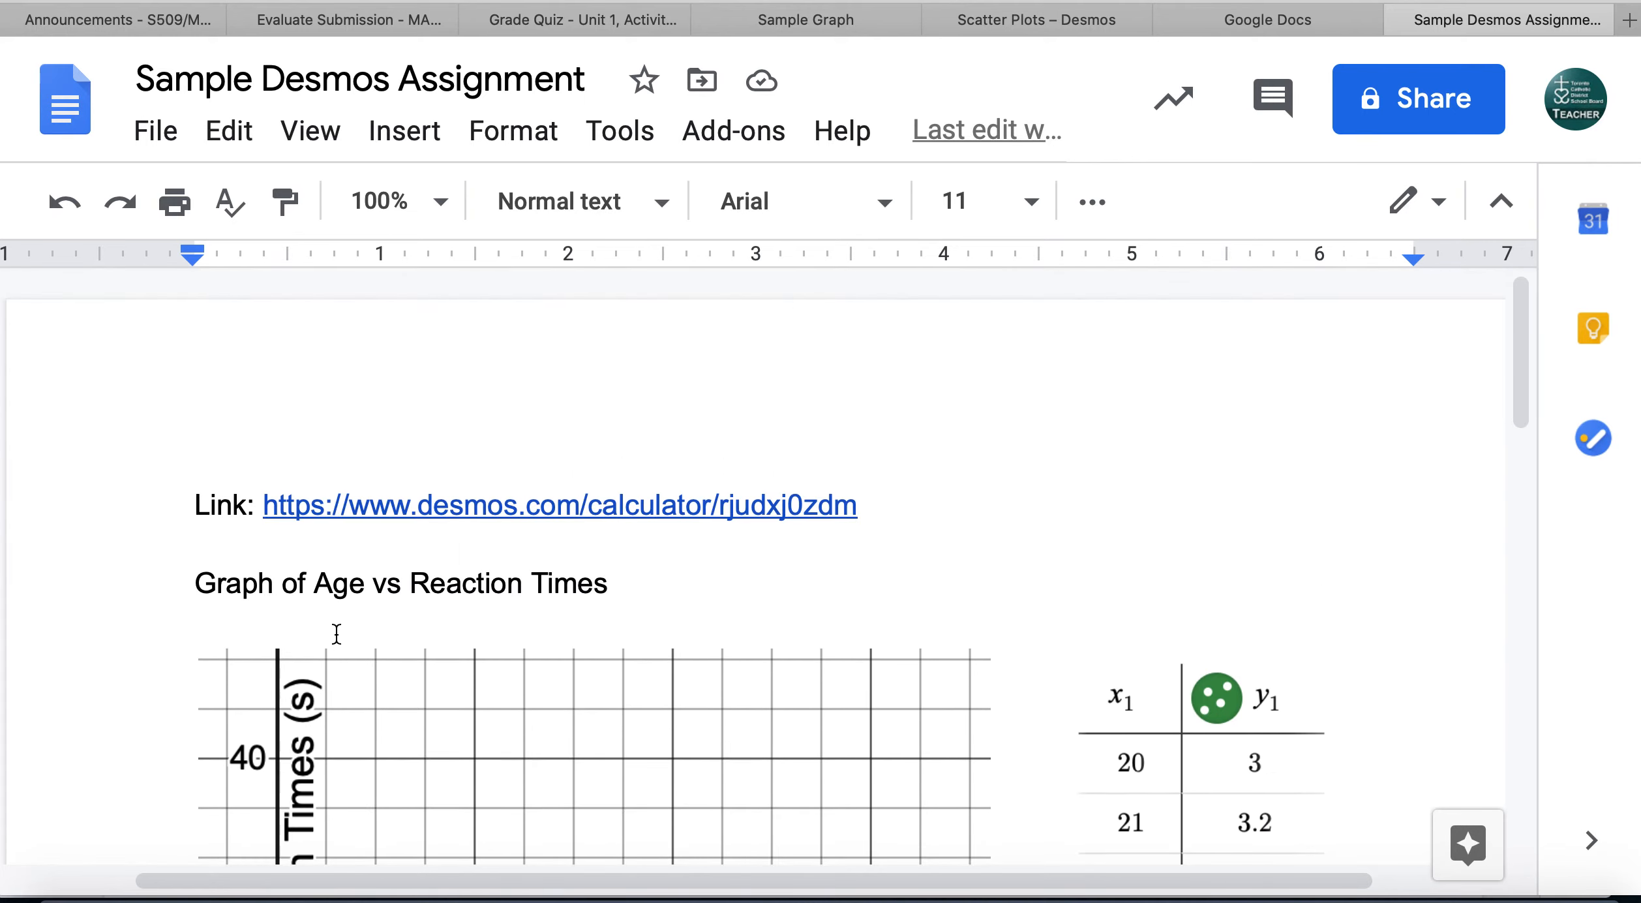
key(Return)
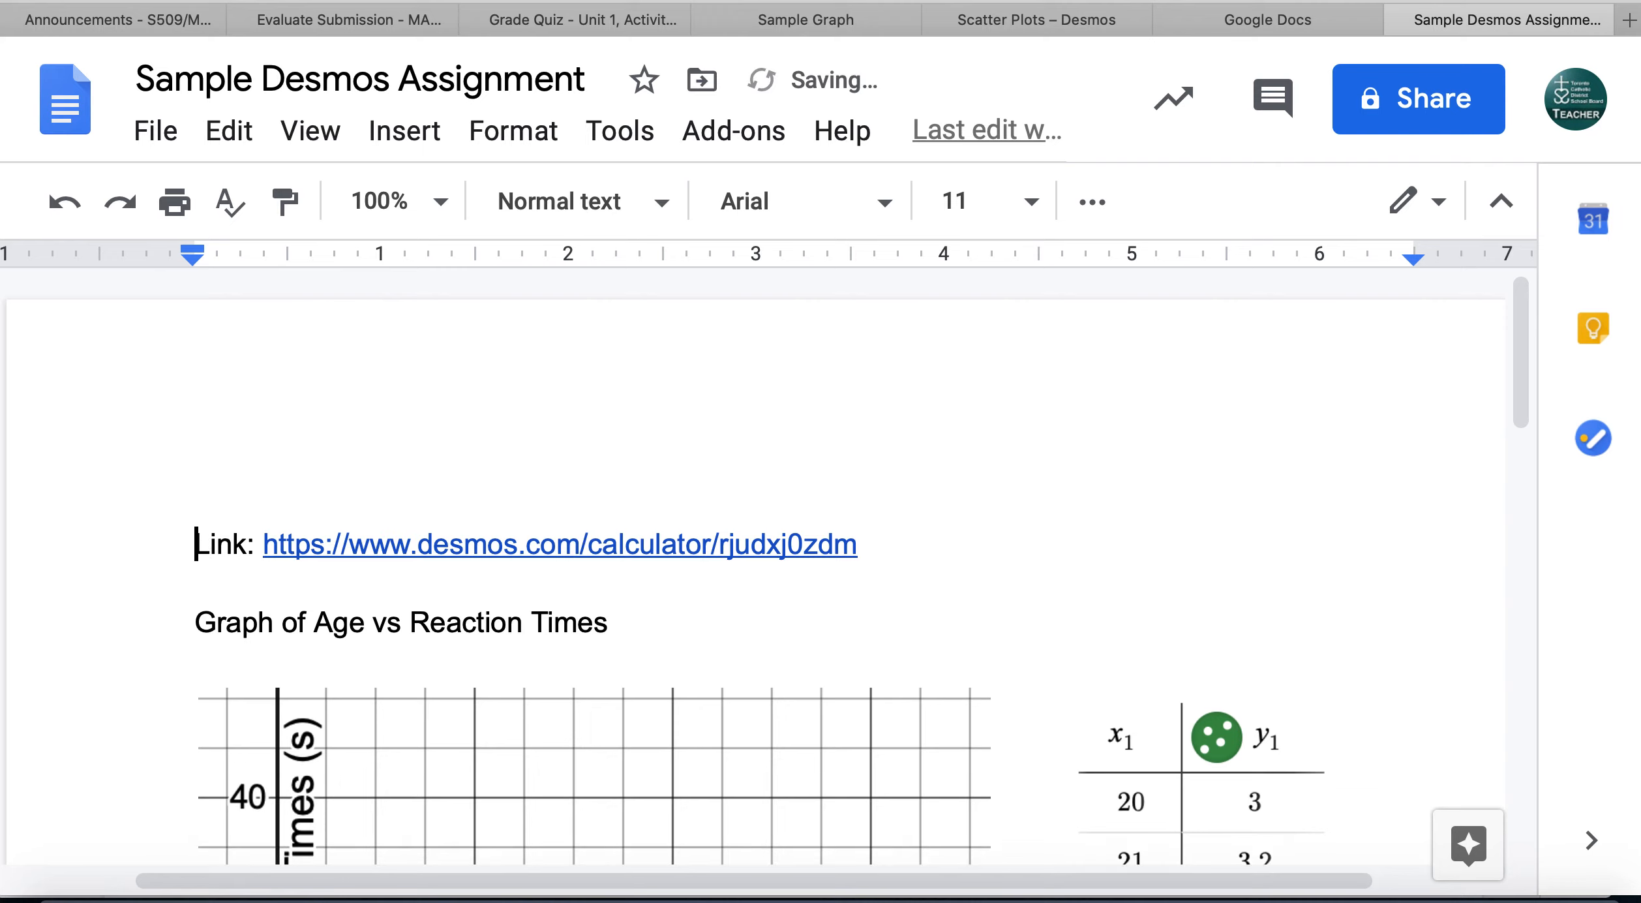
text(Title of AS)
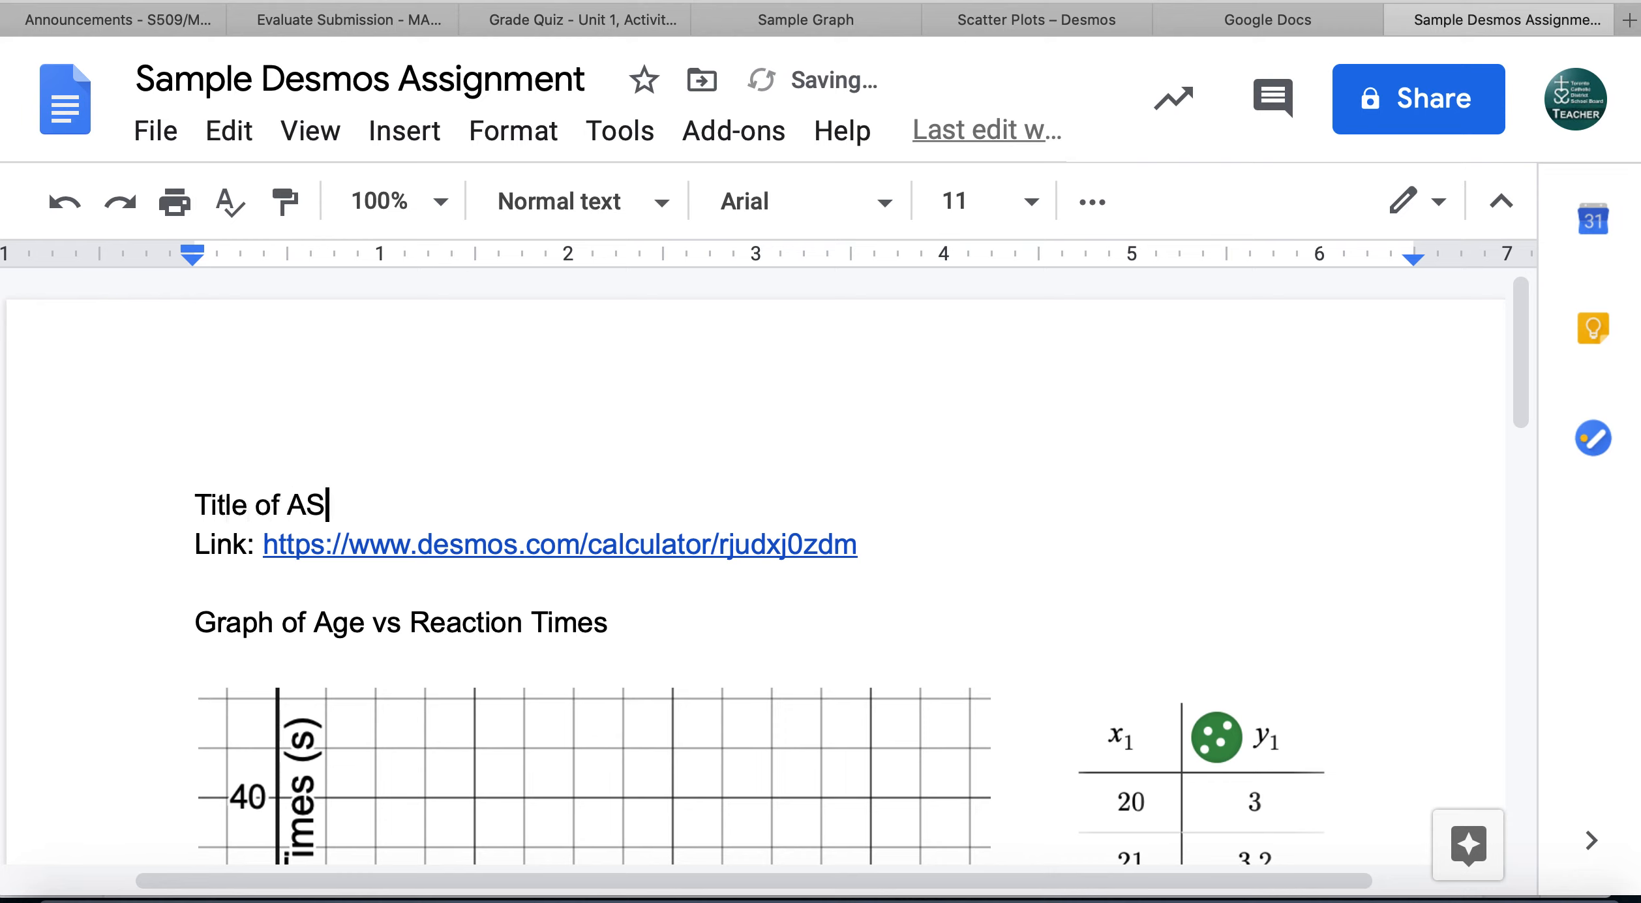
text(signement)
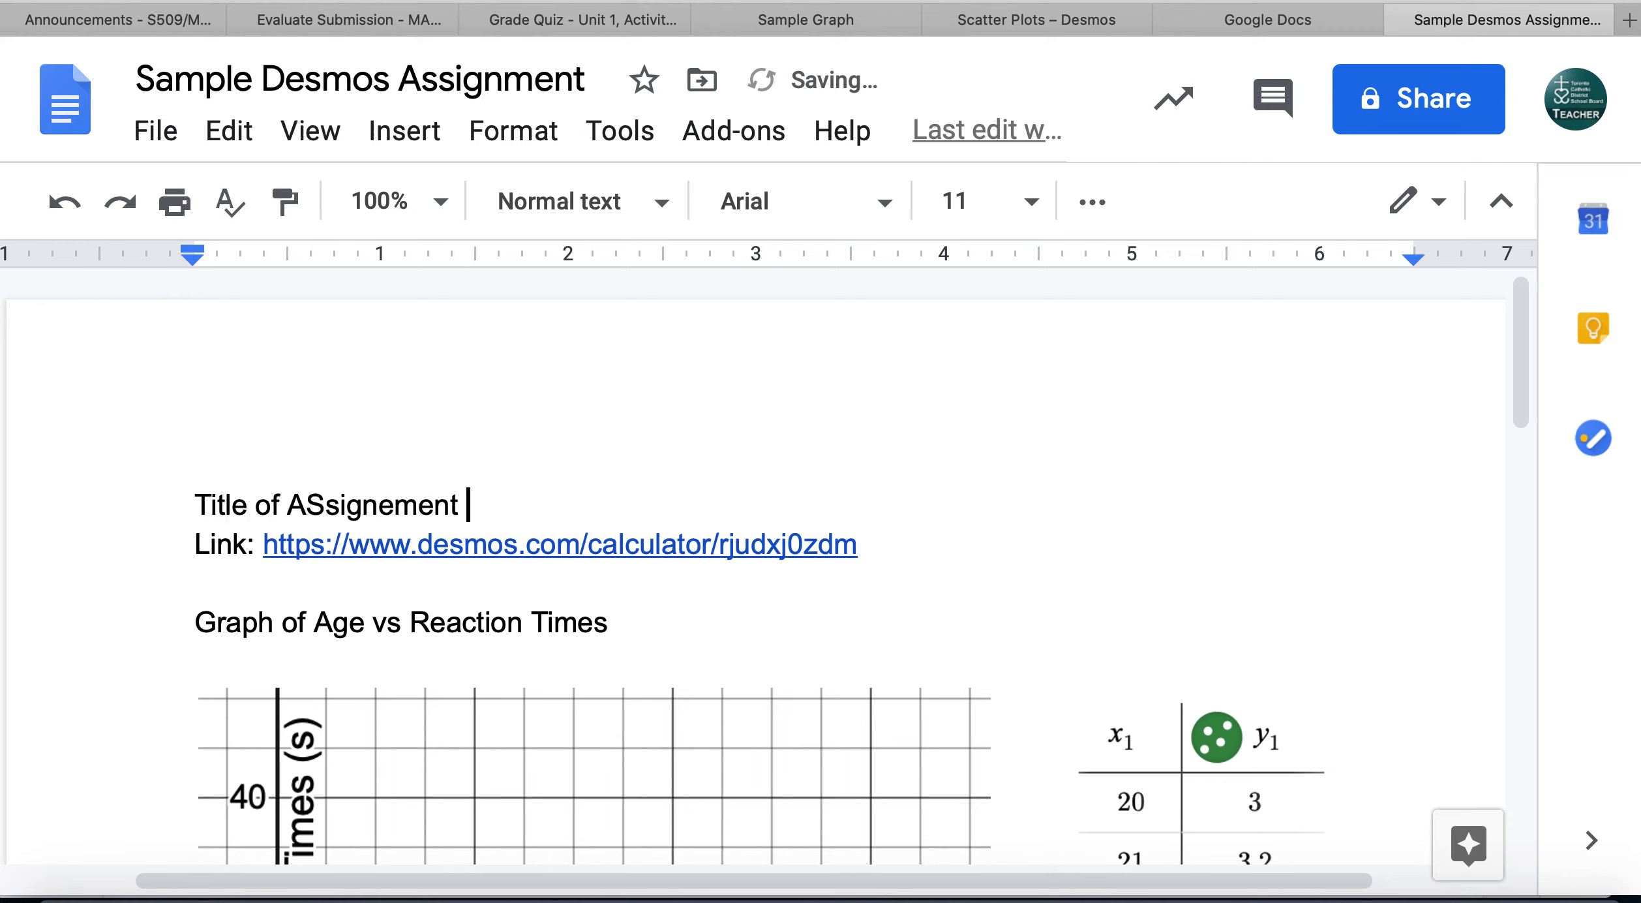
key(Return)
- Correct the last word of the title line to "Assignment"
key(Up)
key(Right)
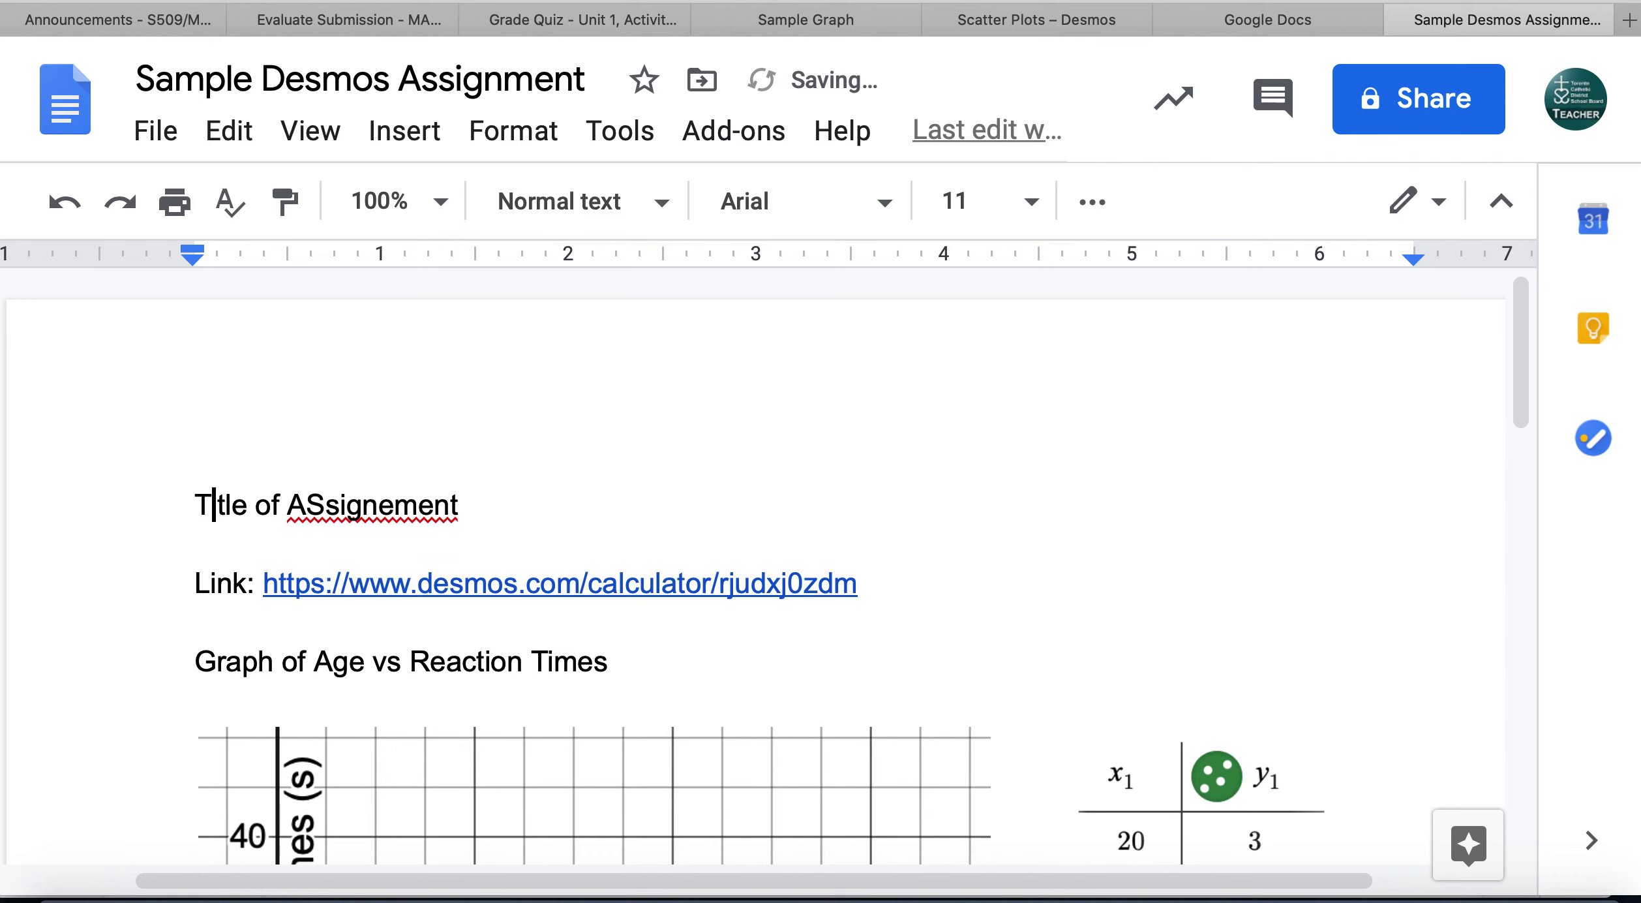
key(Right)
key(Right)
key(Right)
key(Right)
key(Right)
key(Right)
key(Right)
key(Right)
key(Right)
key(shift+Right)
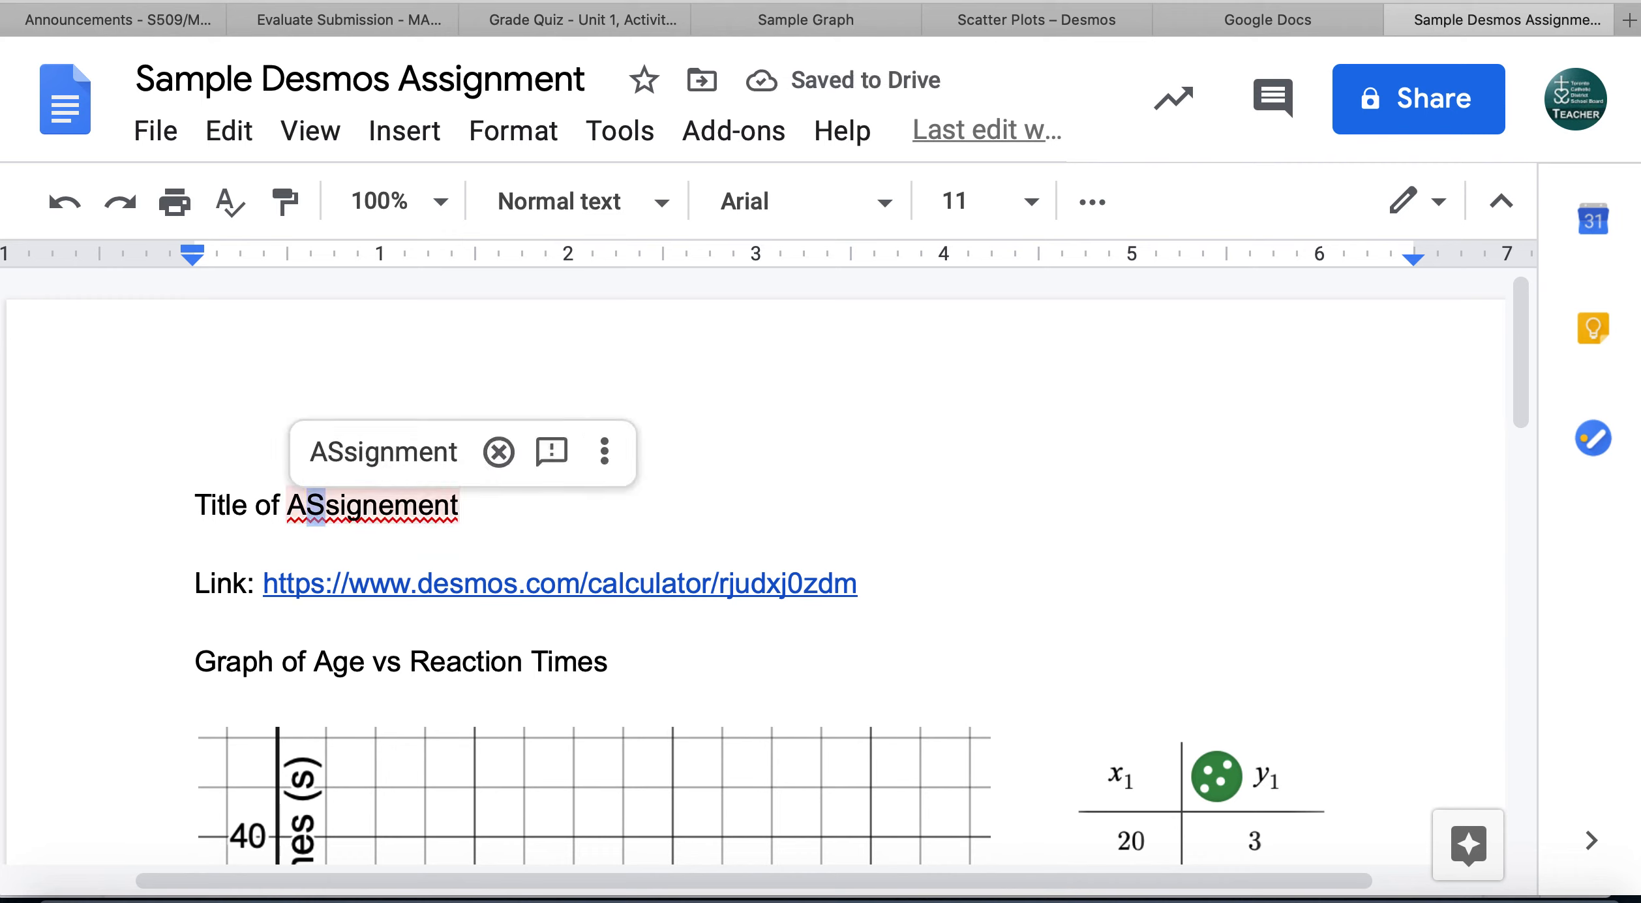
text(s)
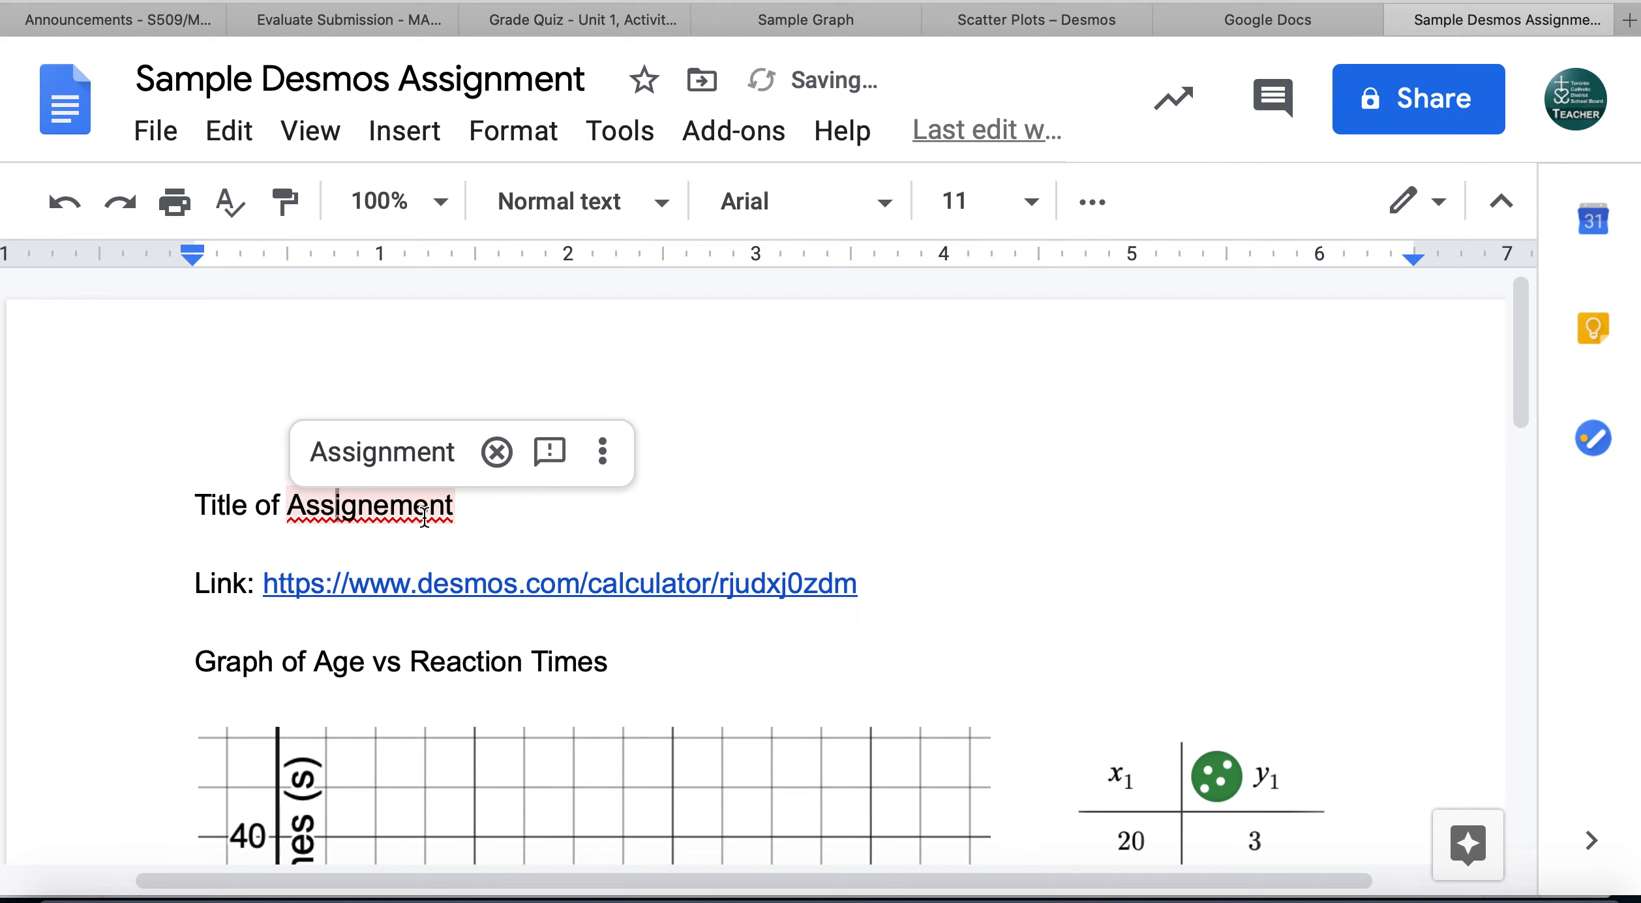
click(414, 466)
- Add "Date:" and "Name:" on consecutive lines between the title and the Link line
key(Return)
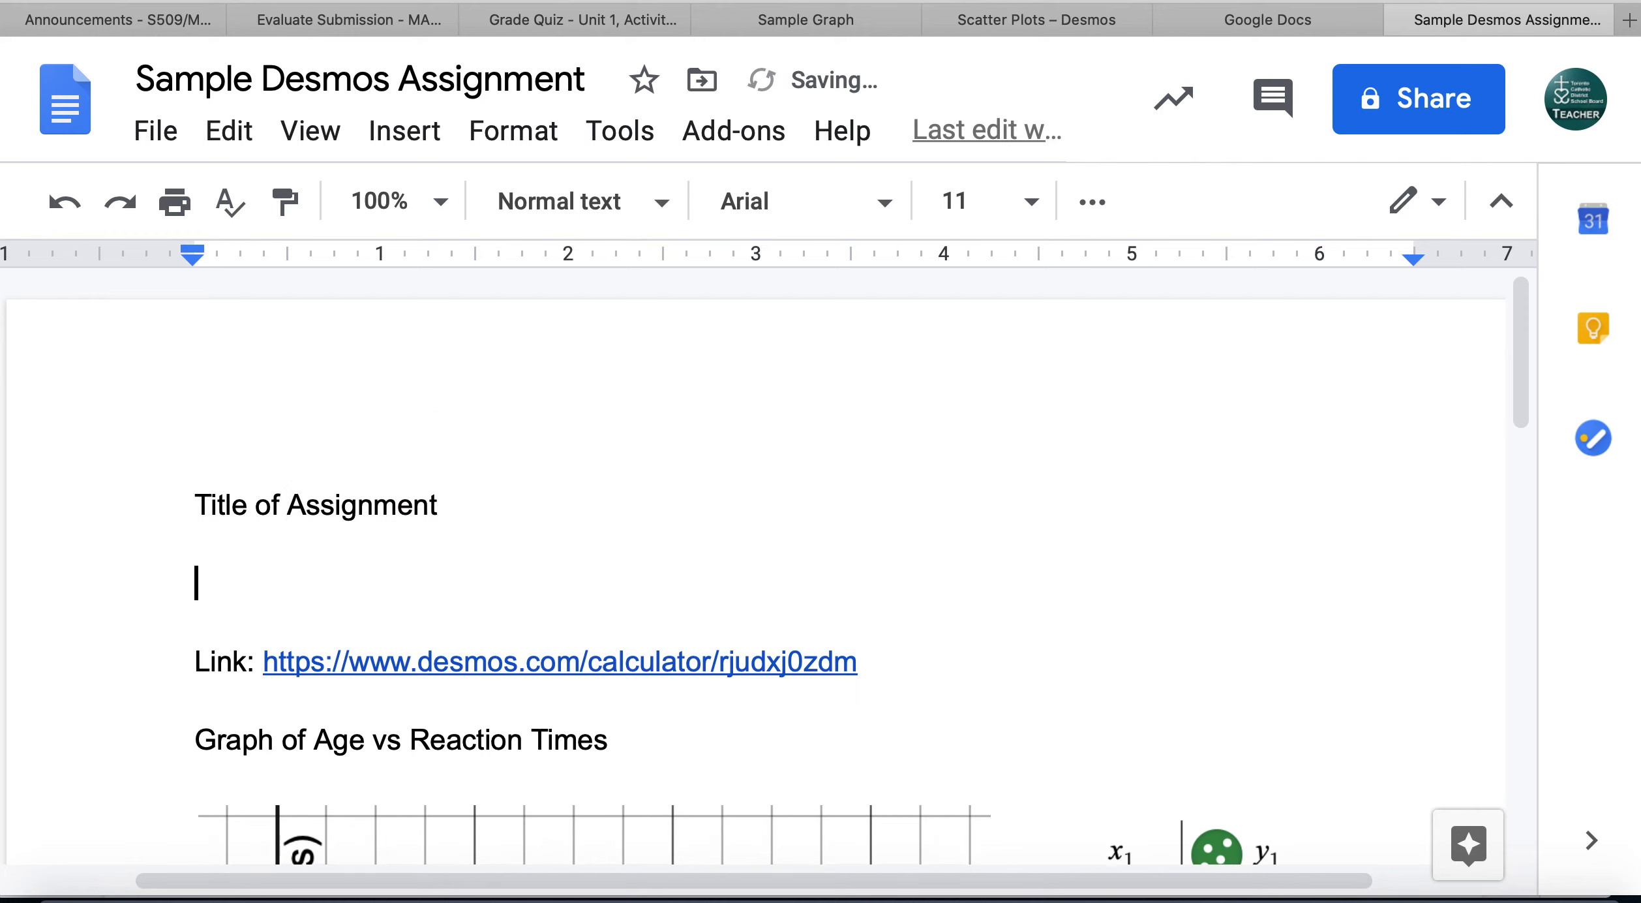
text(Date:)
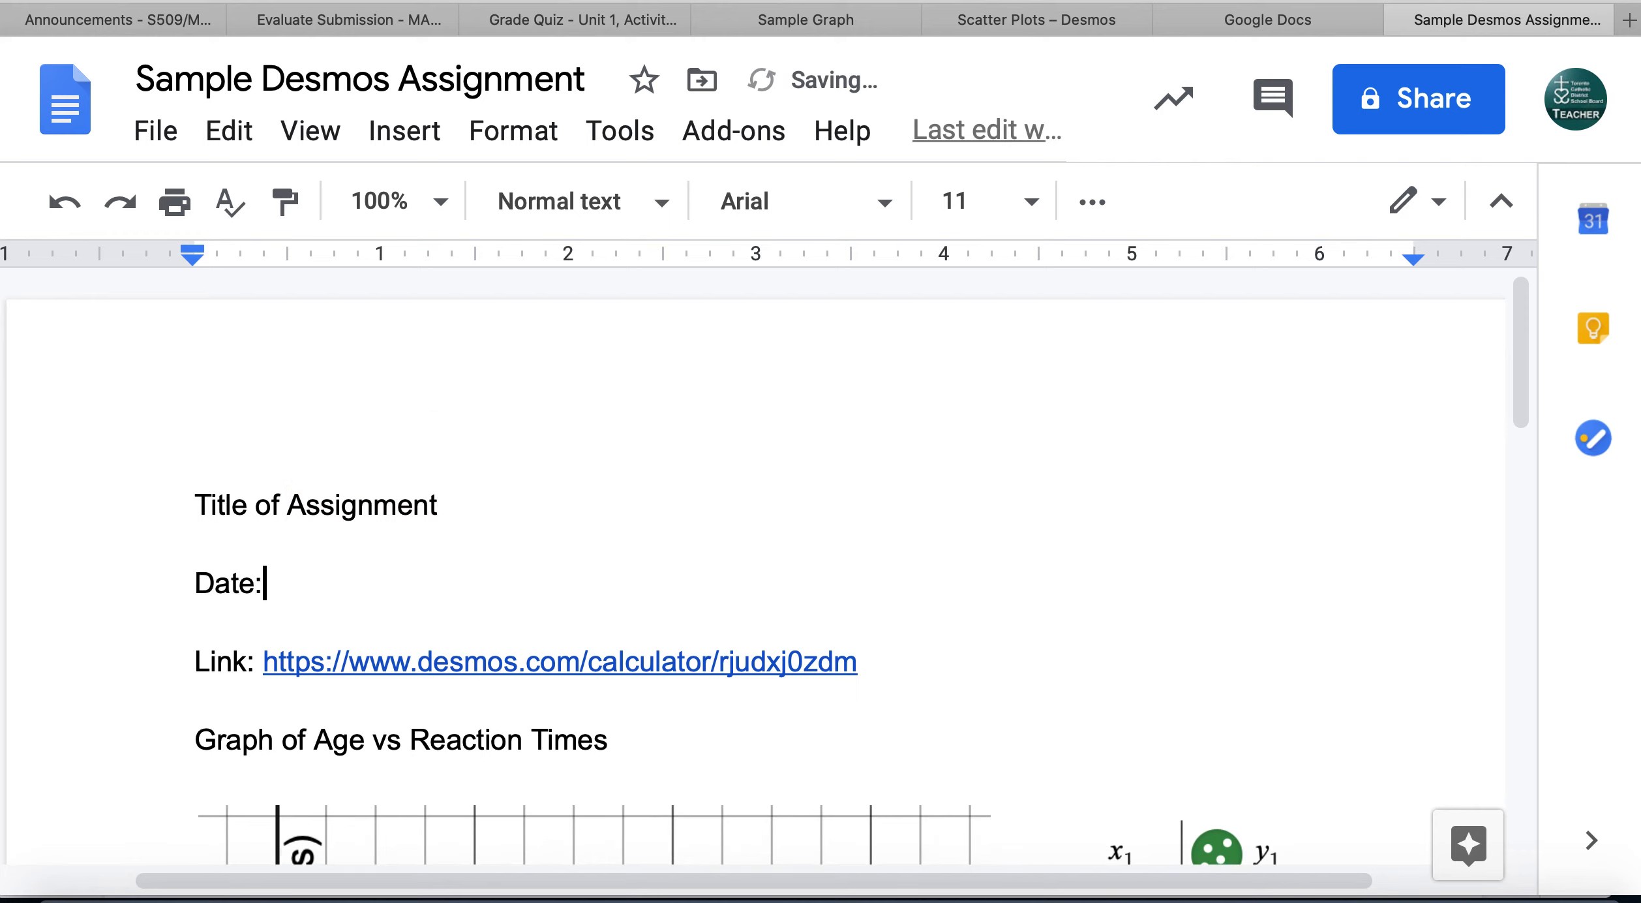
key(Return)
text(Name)
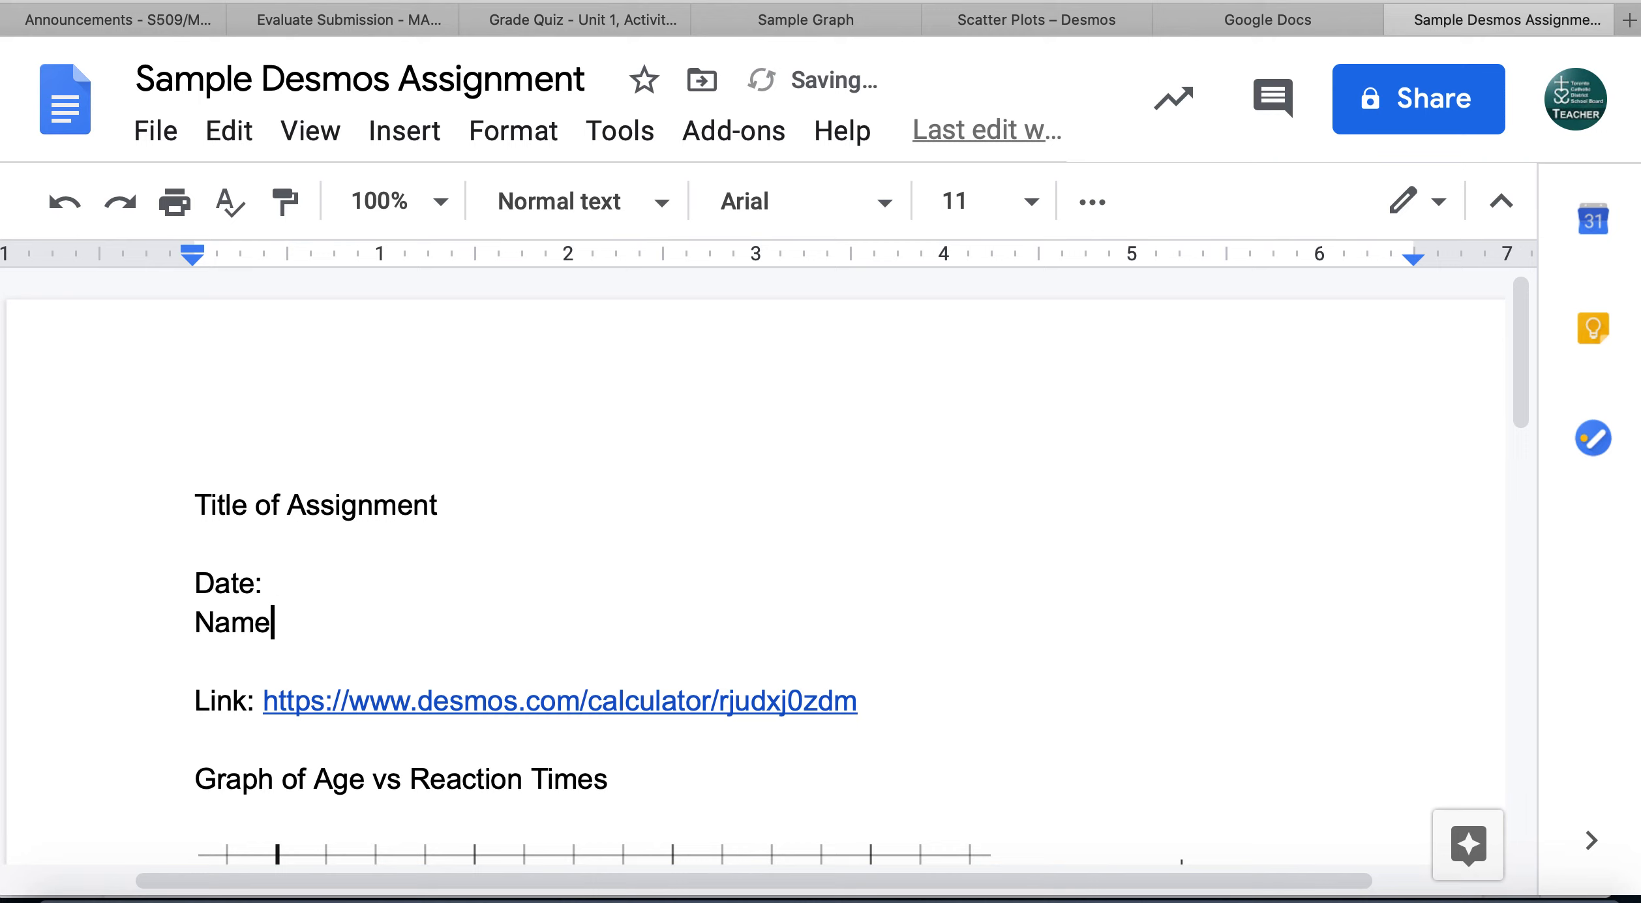
text(:)
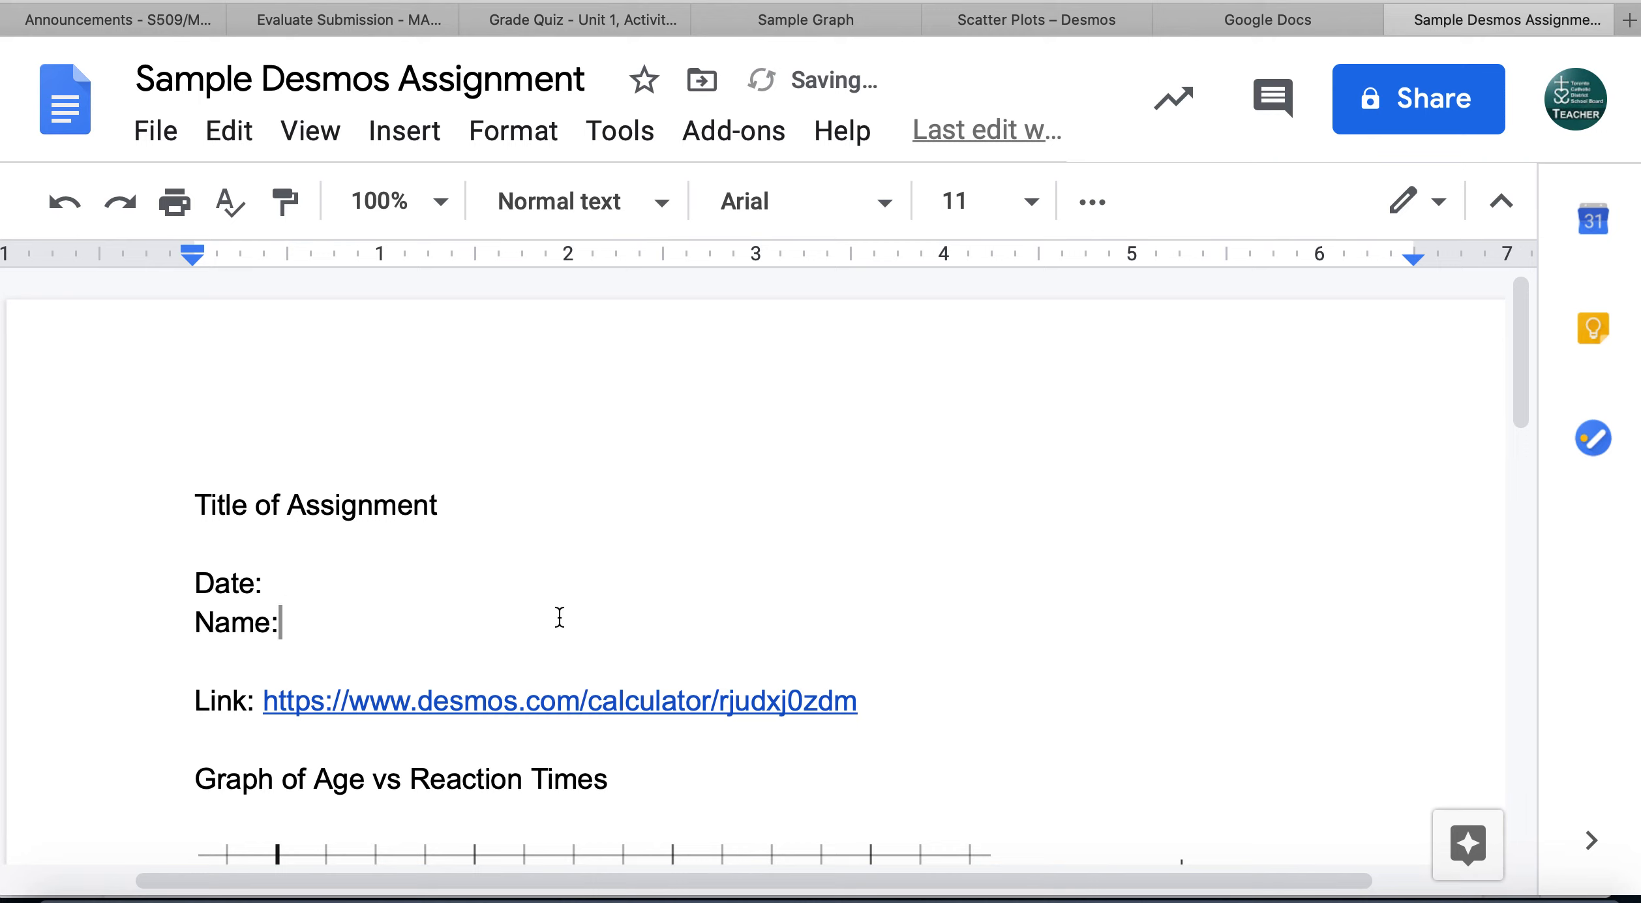